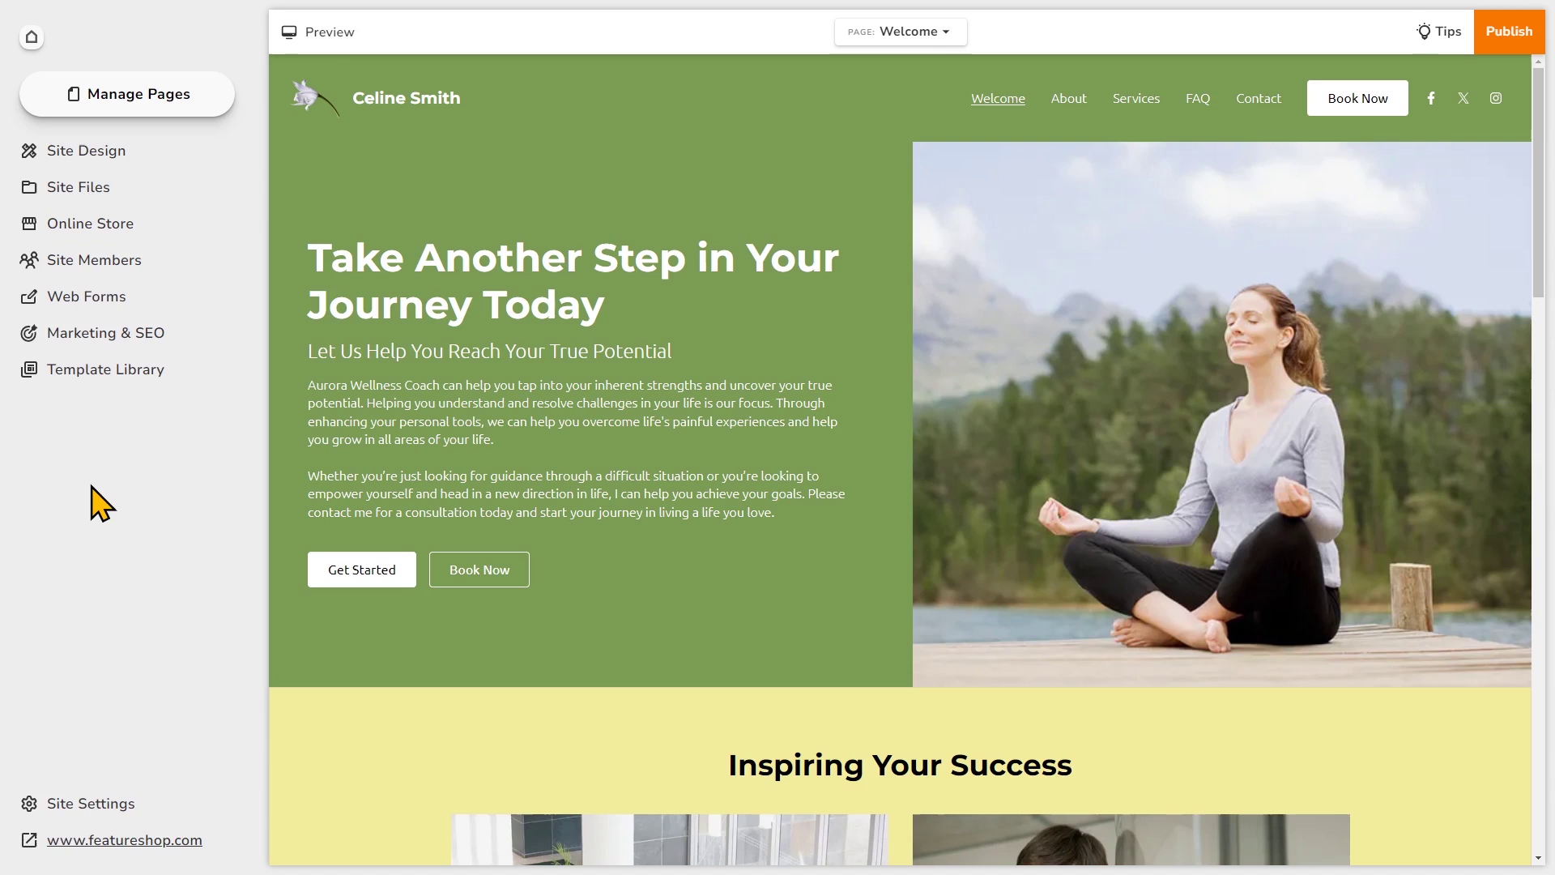
Switch the editor to the FAQ page and review its questions down to the footer.
left_click(905, 31)
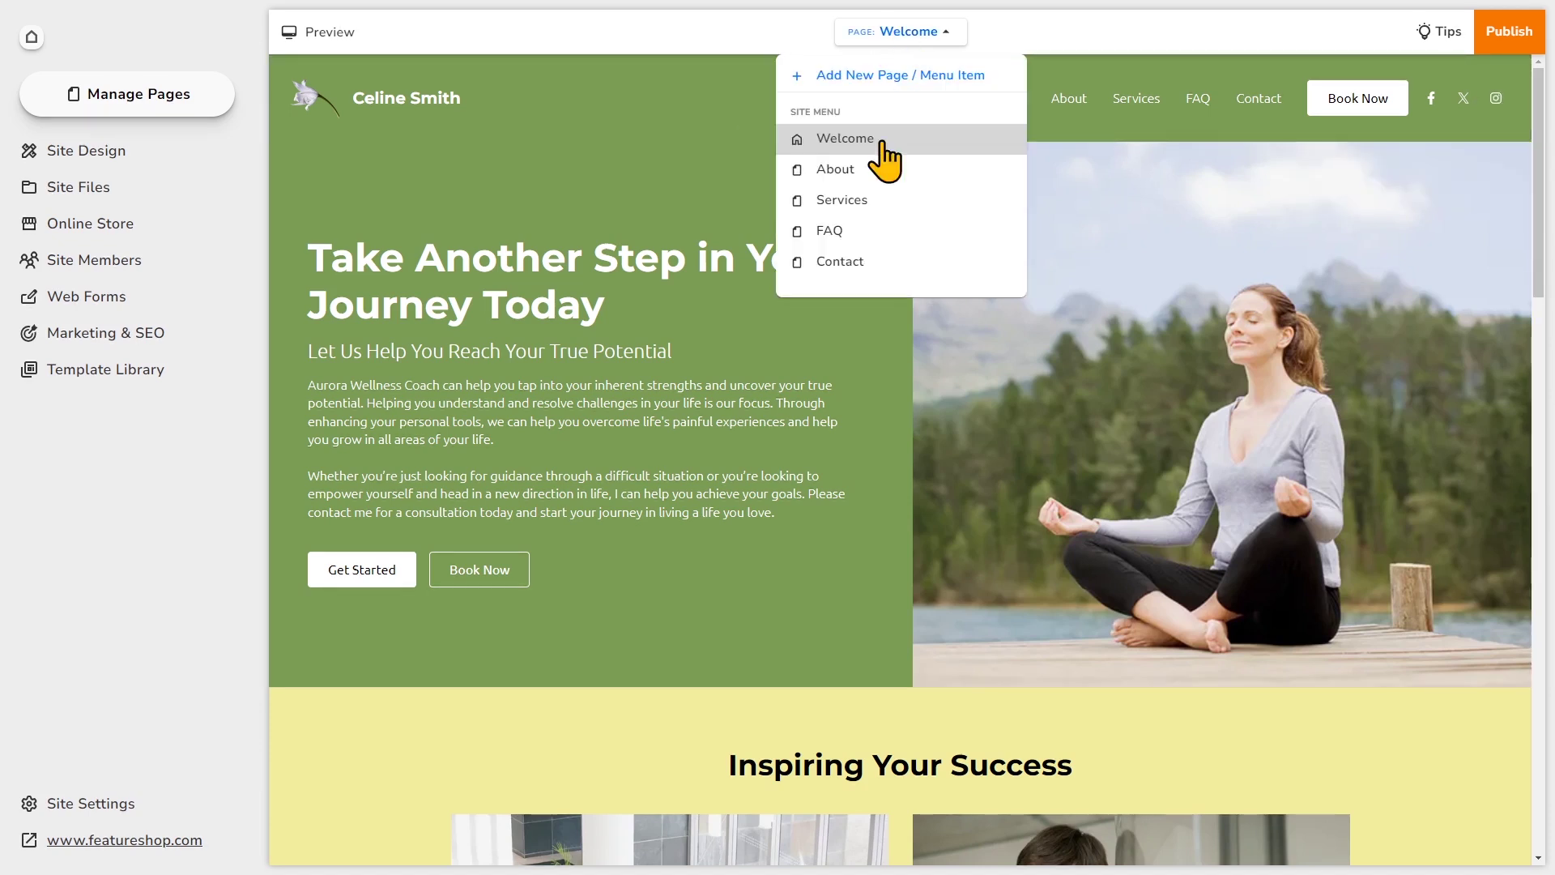
left_click(842, 230)
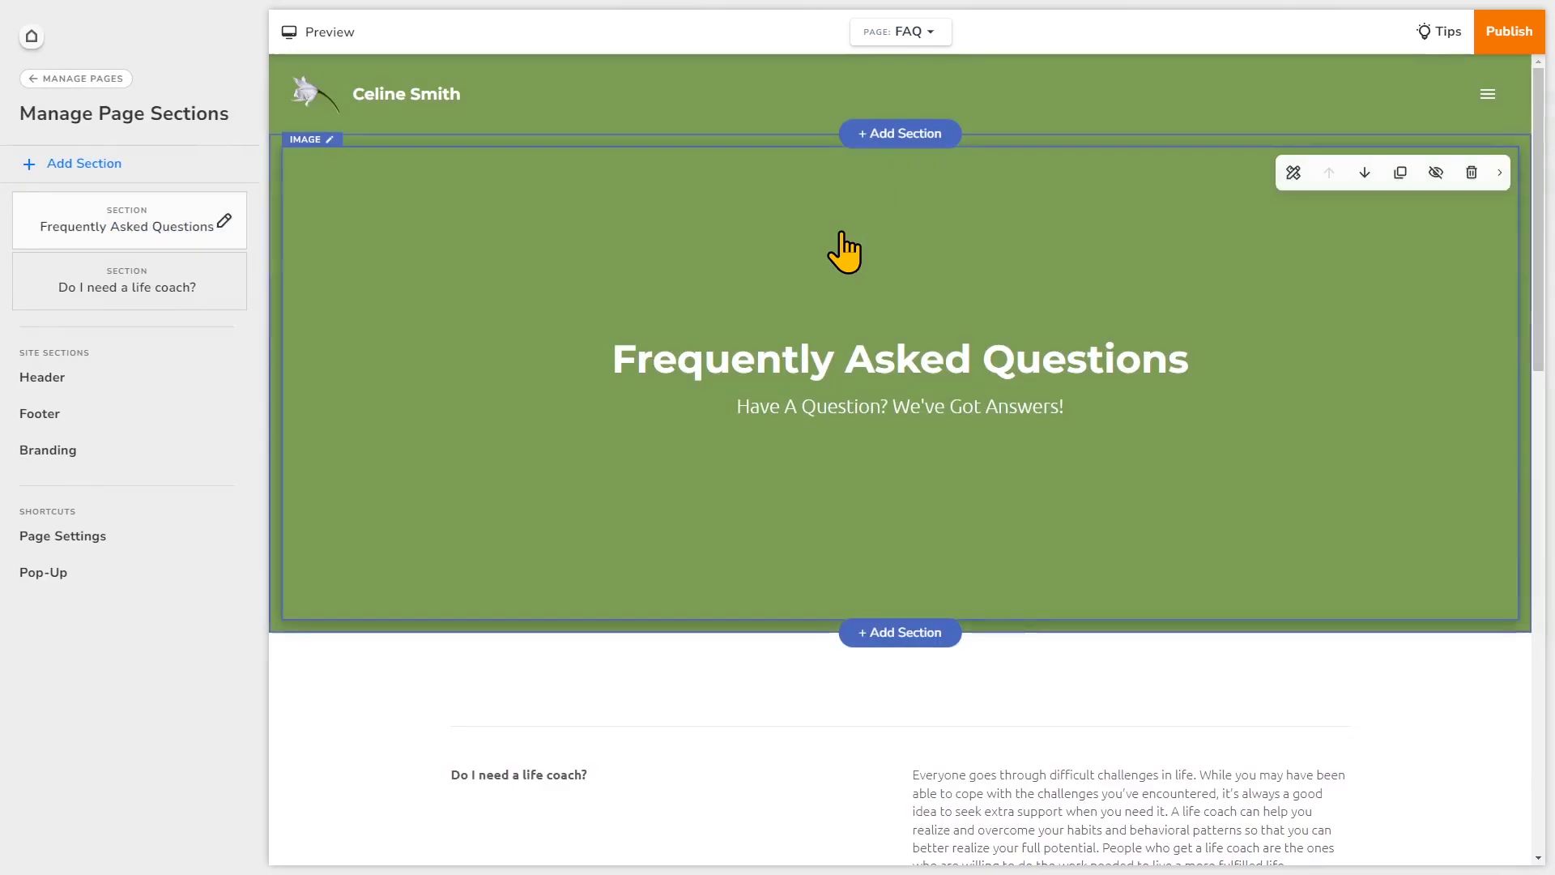
scroll(842, 243, "down", 5)
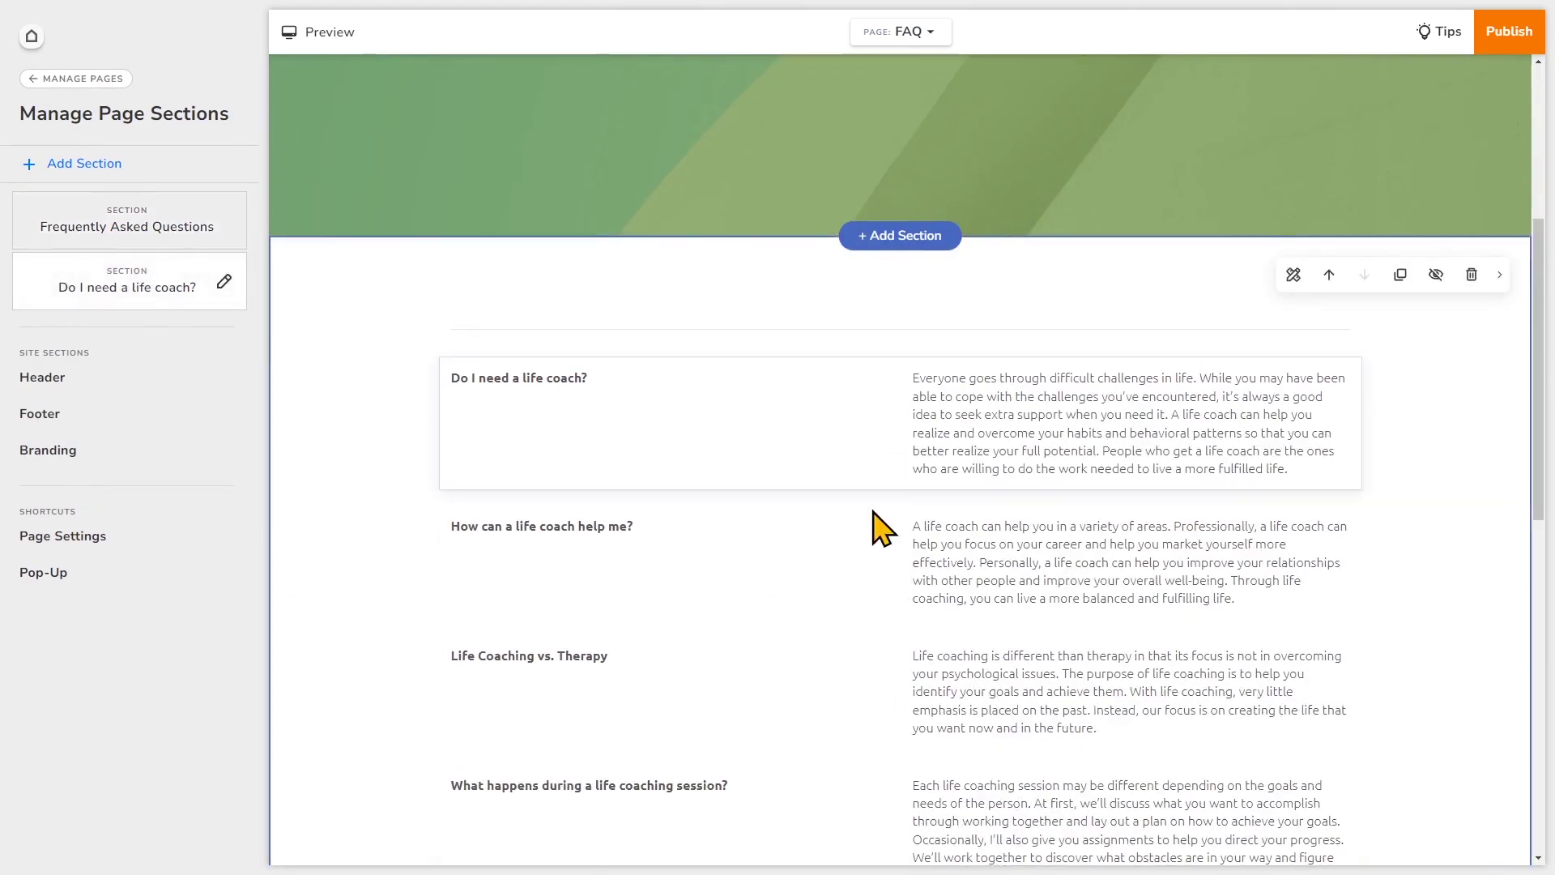
scroll(874, 547, "down", 5)
scroll(873, 583, "down", 2)
scroll(872, 592, "down", 2)
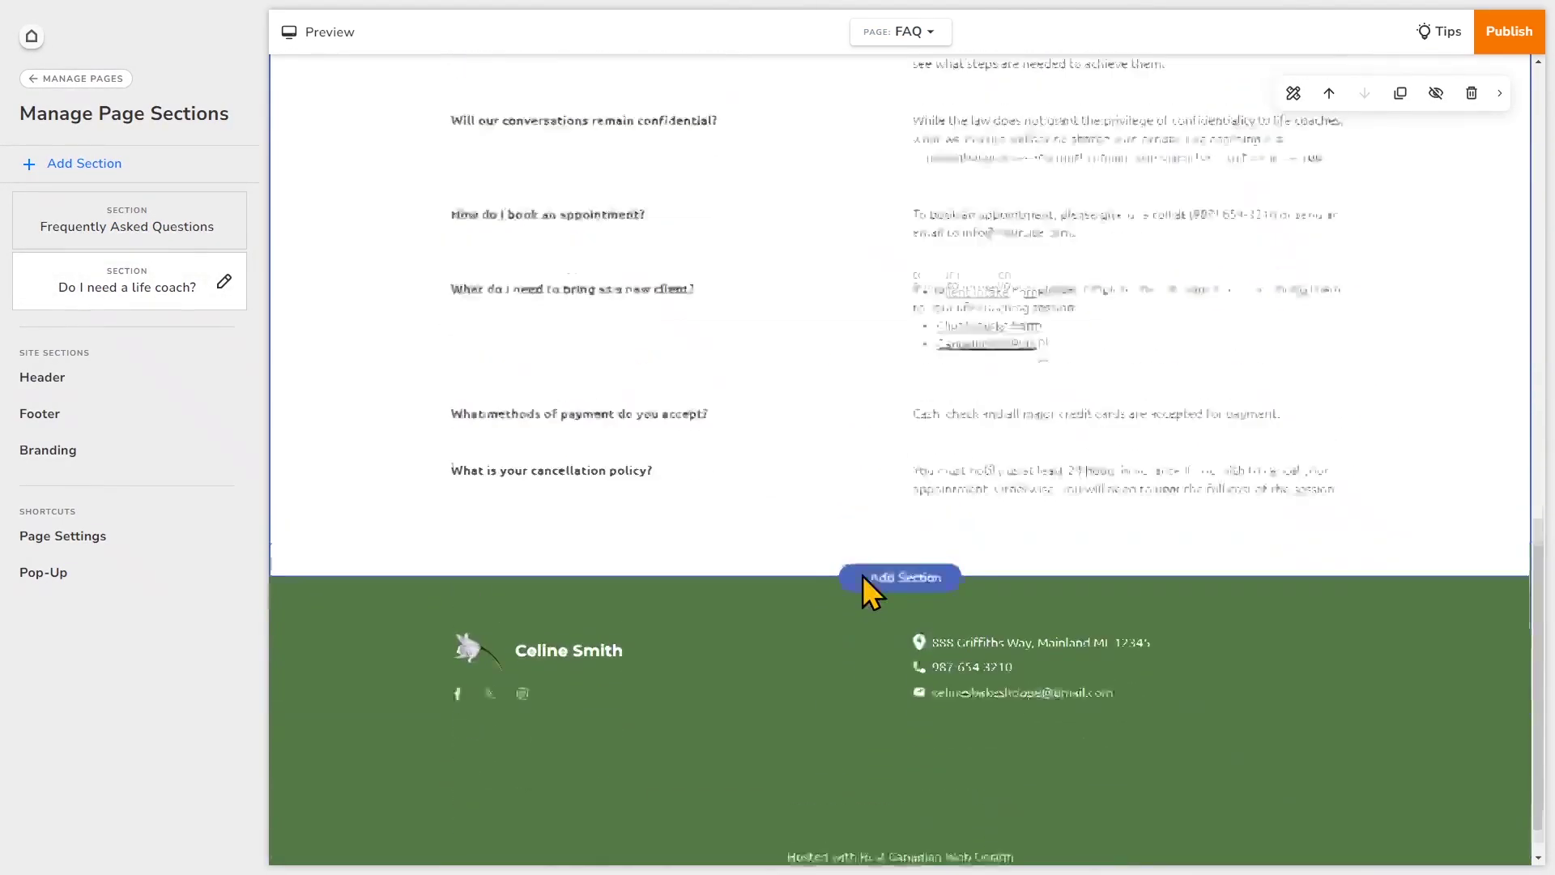
scroll(866, 584, "up", 5)
scroll(864, 583, "up", 5)
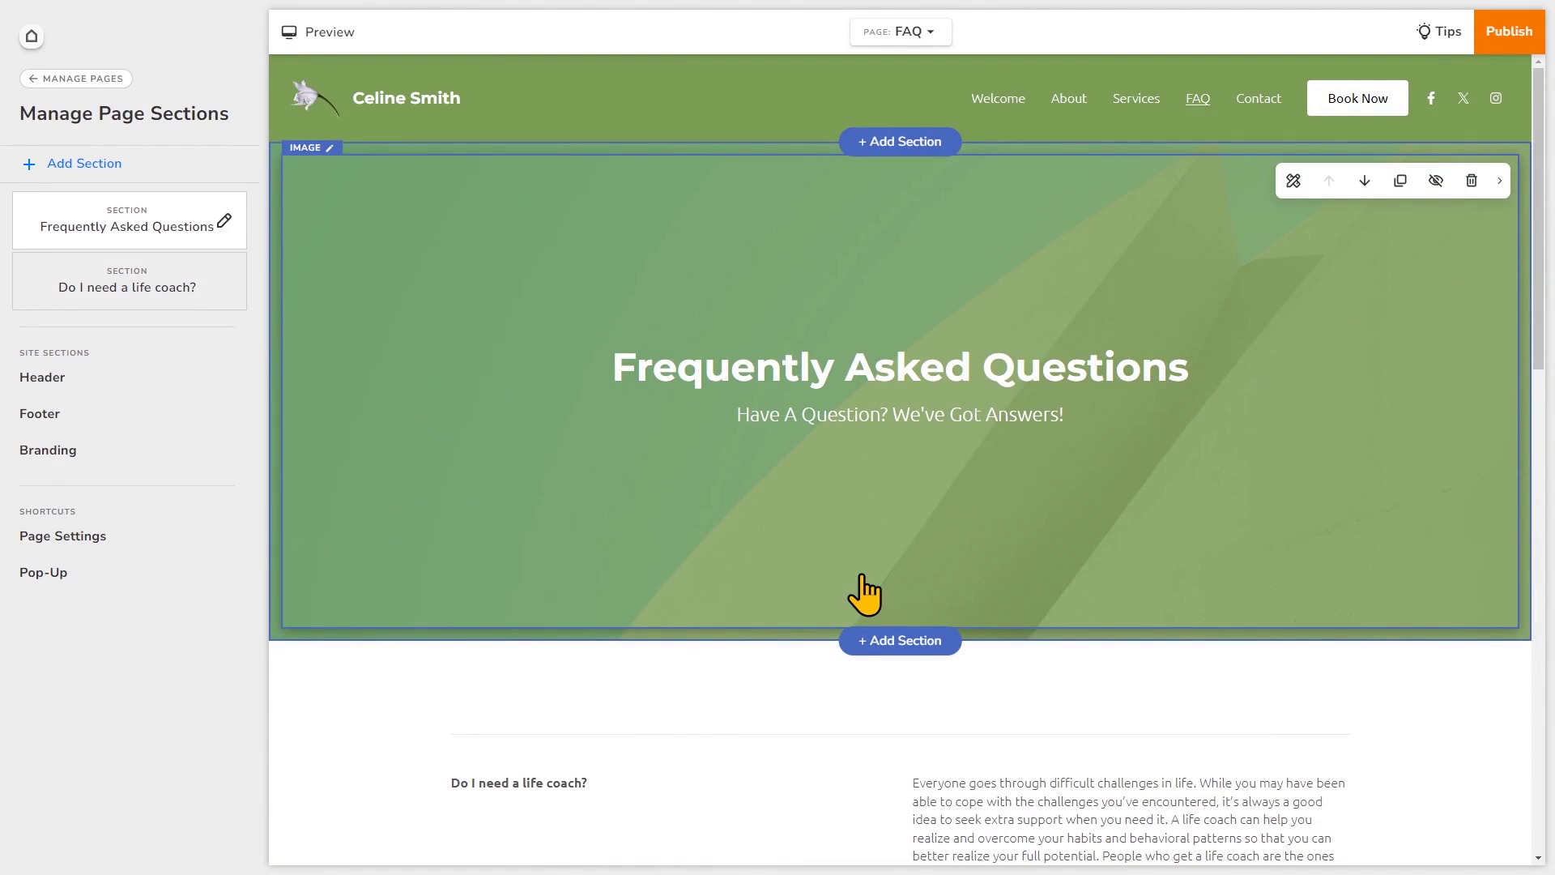
Switch to the Welcome page and review its hero, services, clients and Start Your Journey sections.
left_click(905, 32)
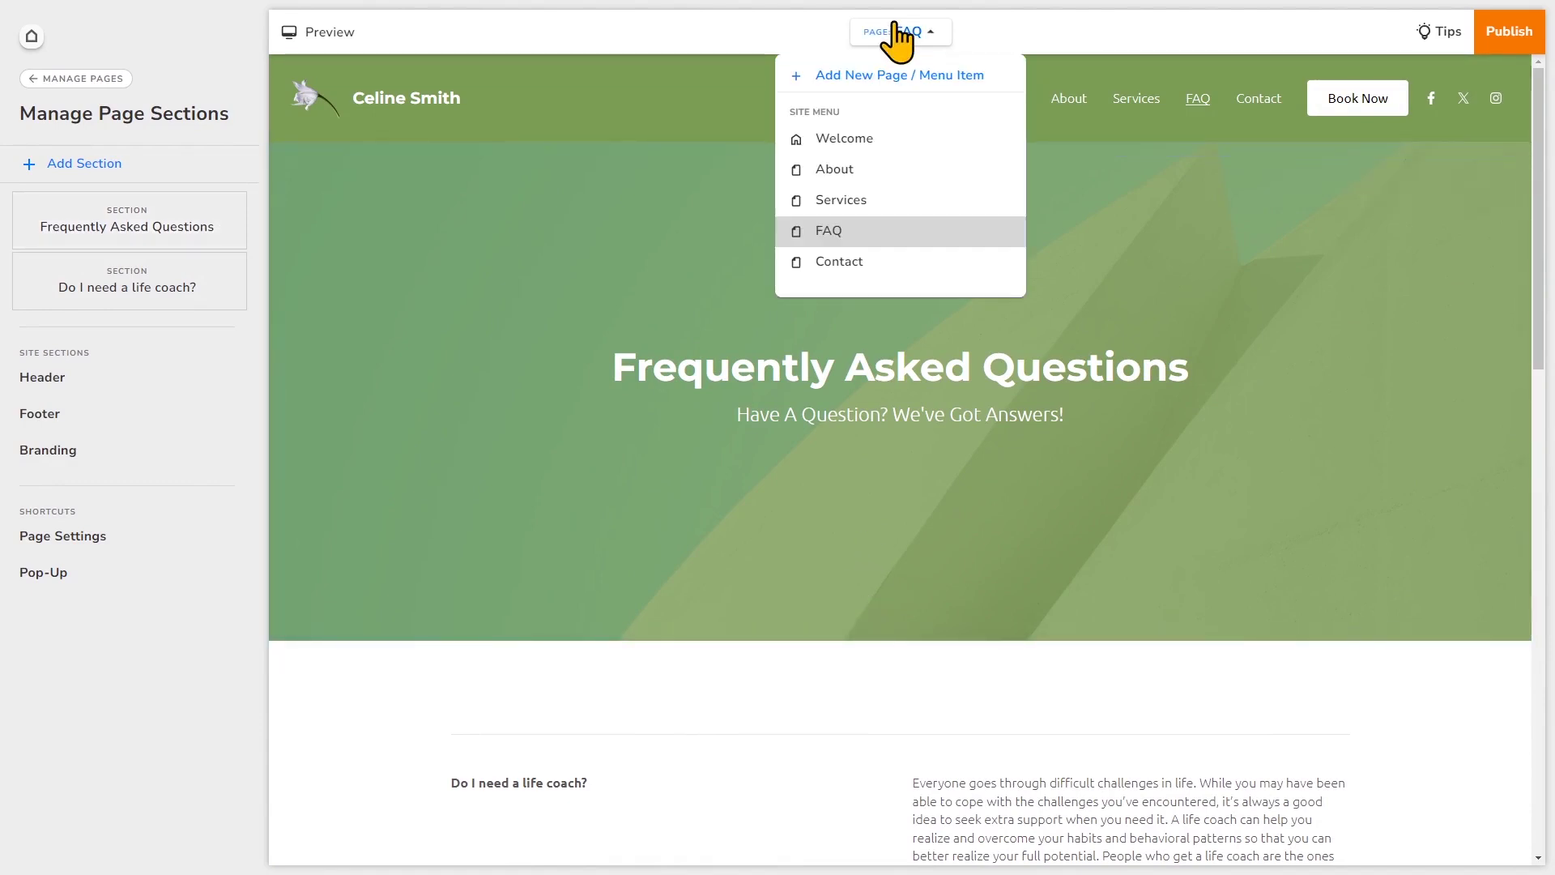
left_click(839, 137)
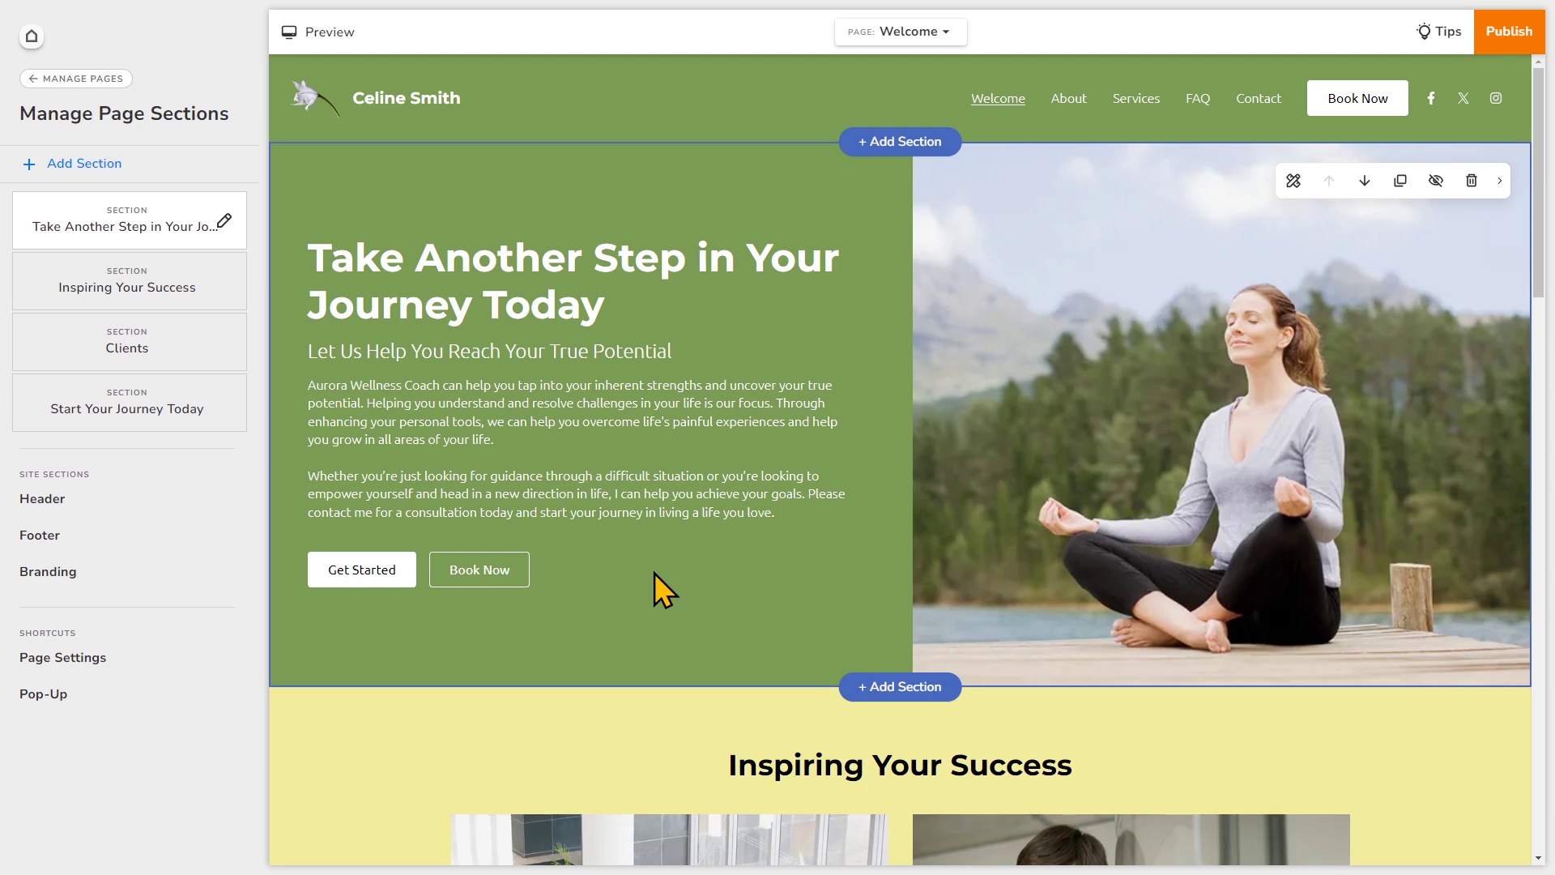
scroll(655, 572, "down", 8)
scroll(655, 573, "down", 6)
scroll(655, 573, "down", 3)
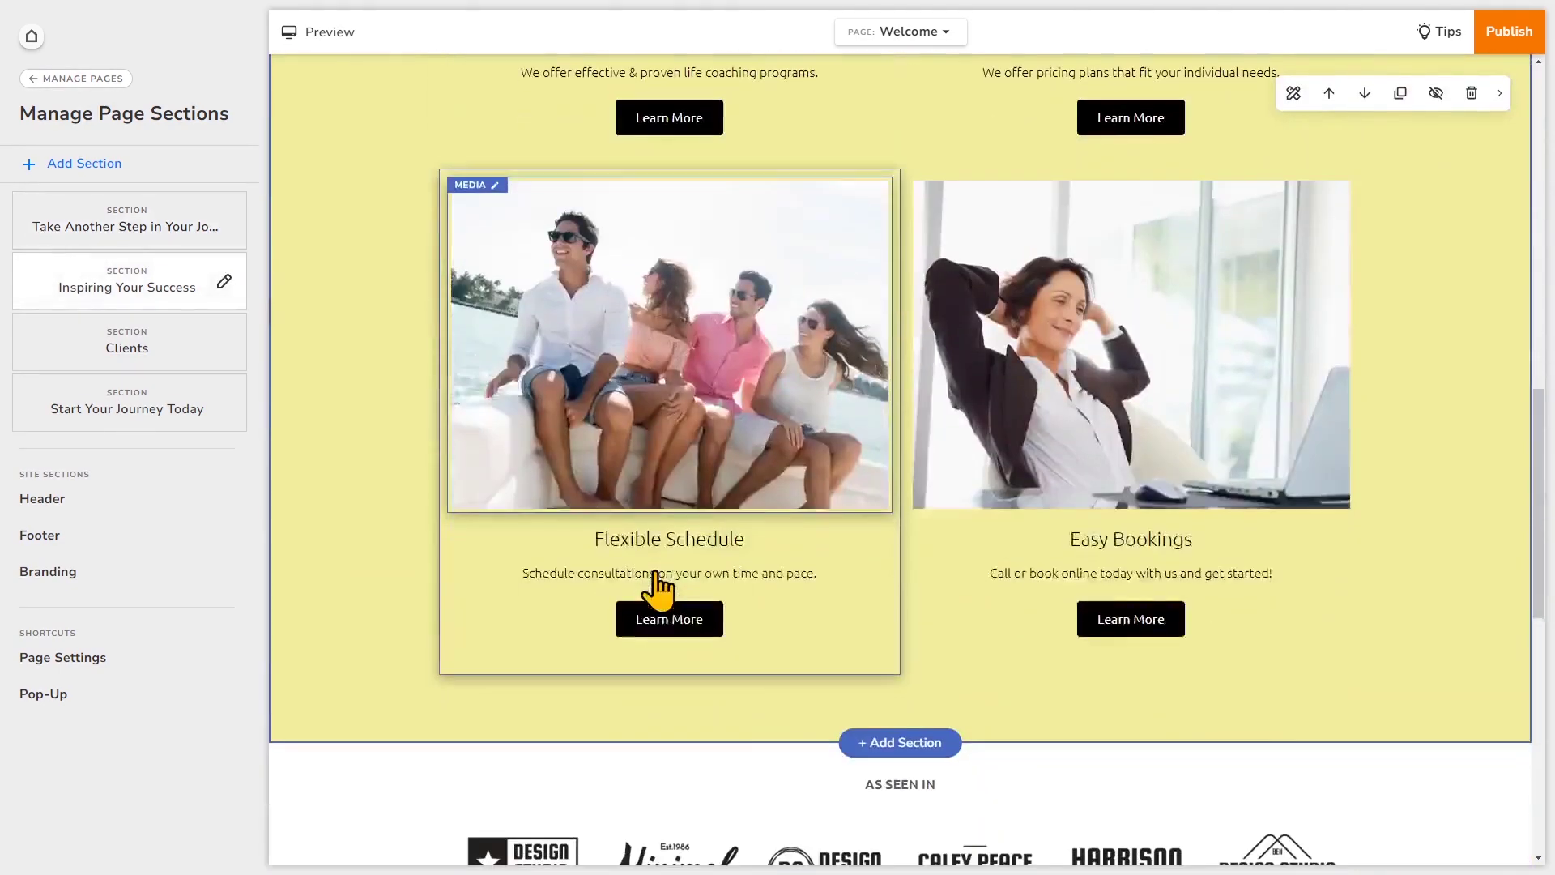
scroll(662, 588, "down", 5)
scroll(729, 510, "down", 6)
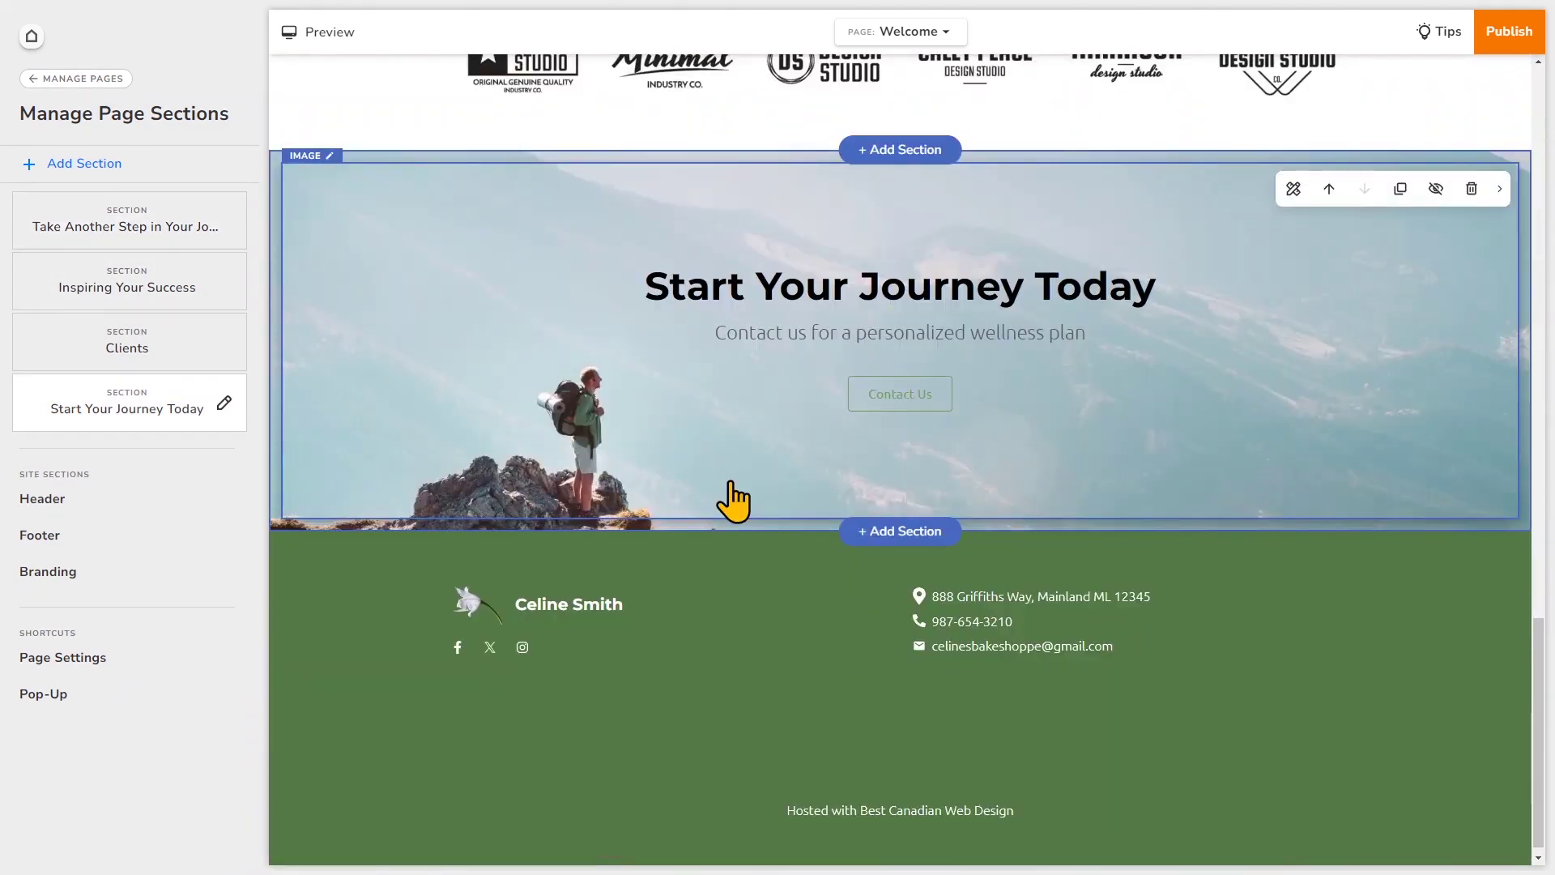
scroll(734, 498, "up", 3)
scroll(742, 475, "up", 3)
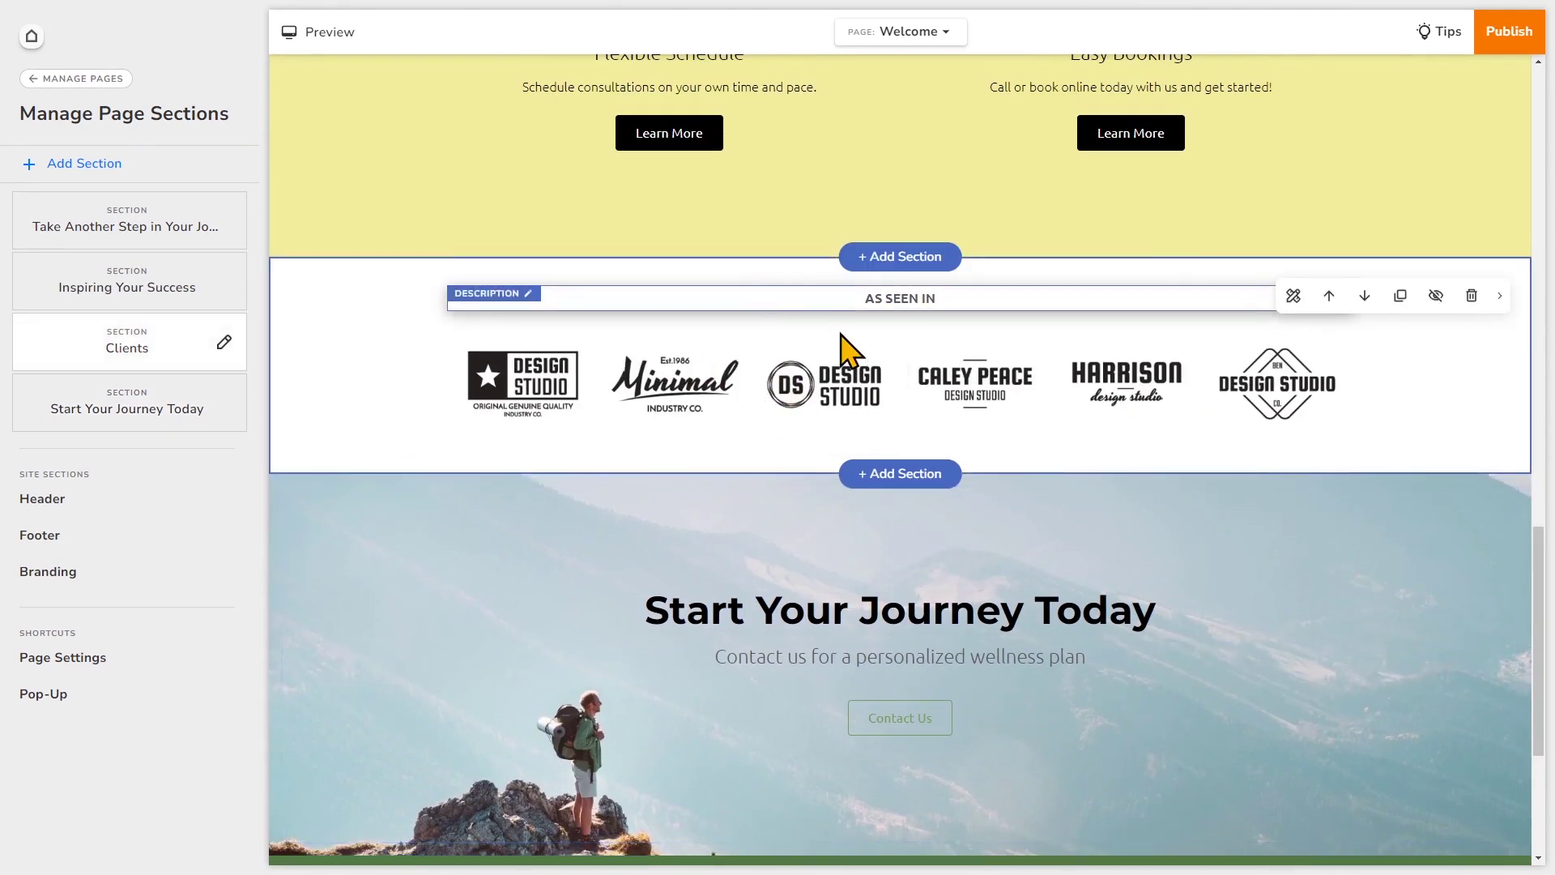
Insert the first FAQ layout, with the heading on the left, below the client logos.
left_click(924, 483)
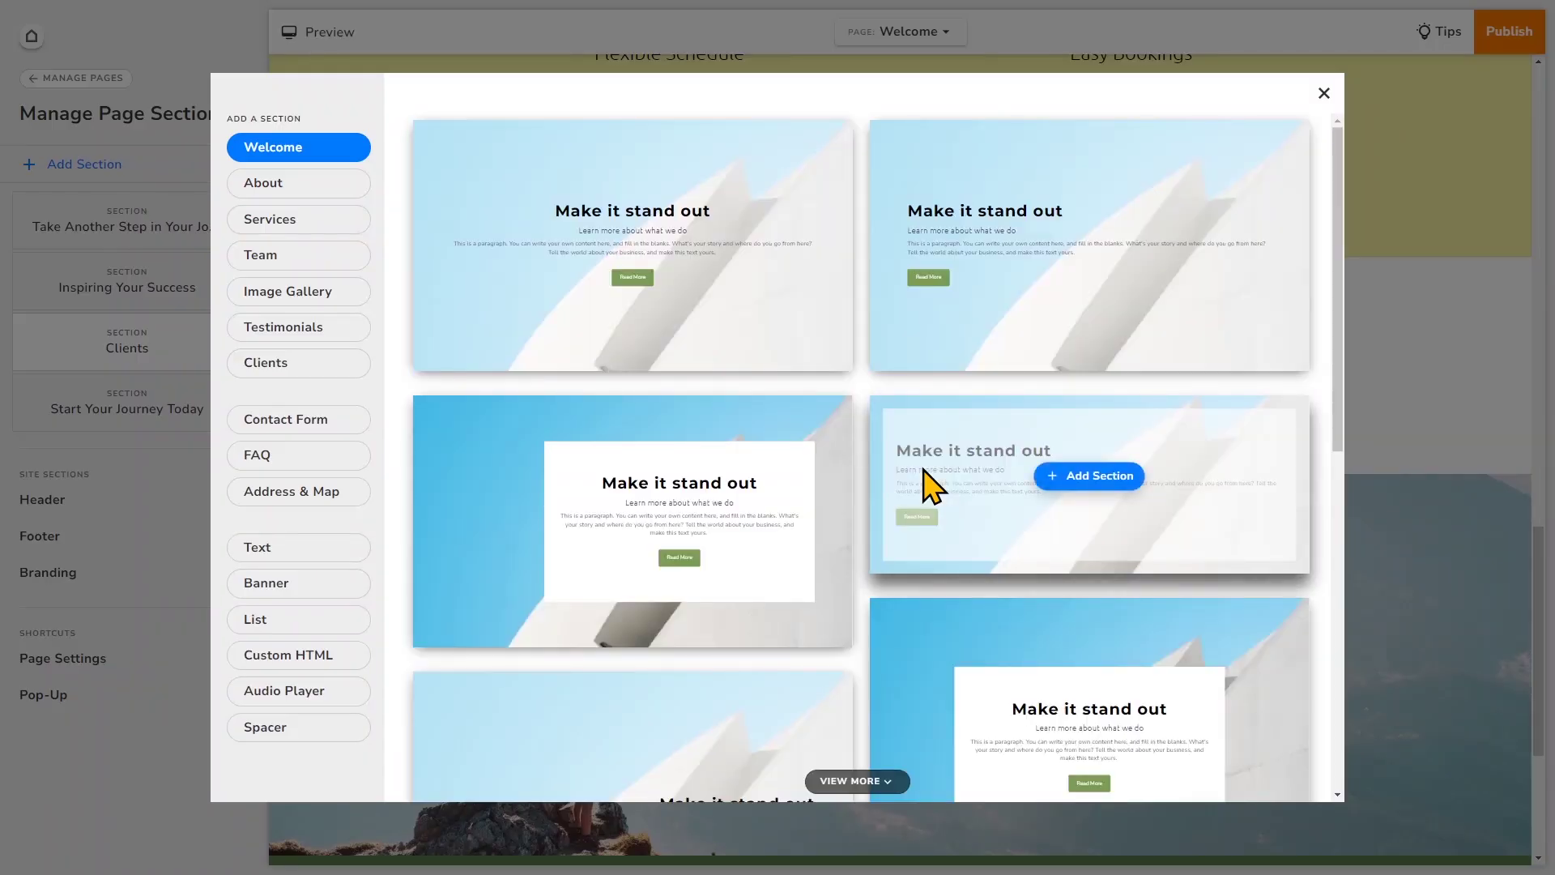
left_click(256, 456)
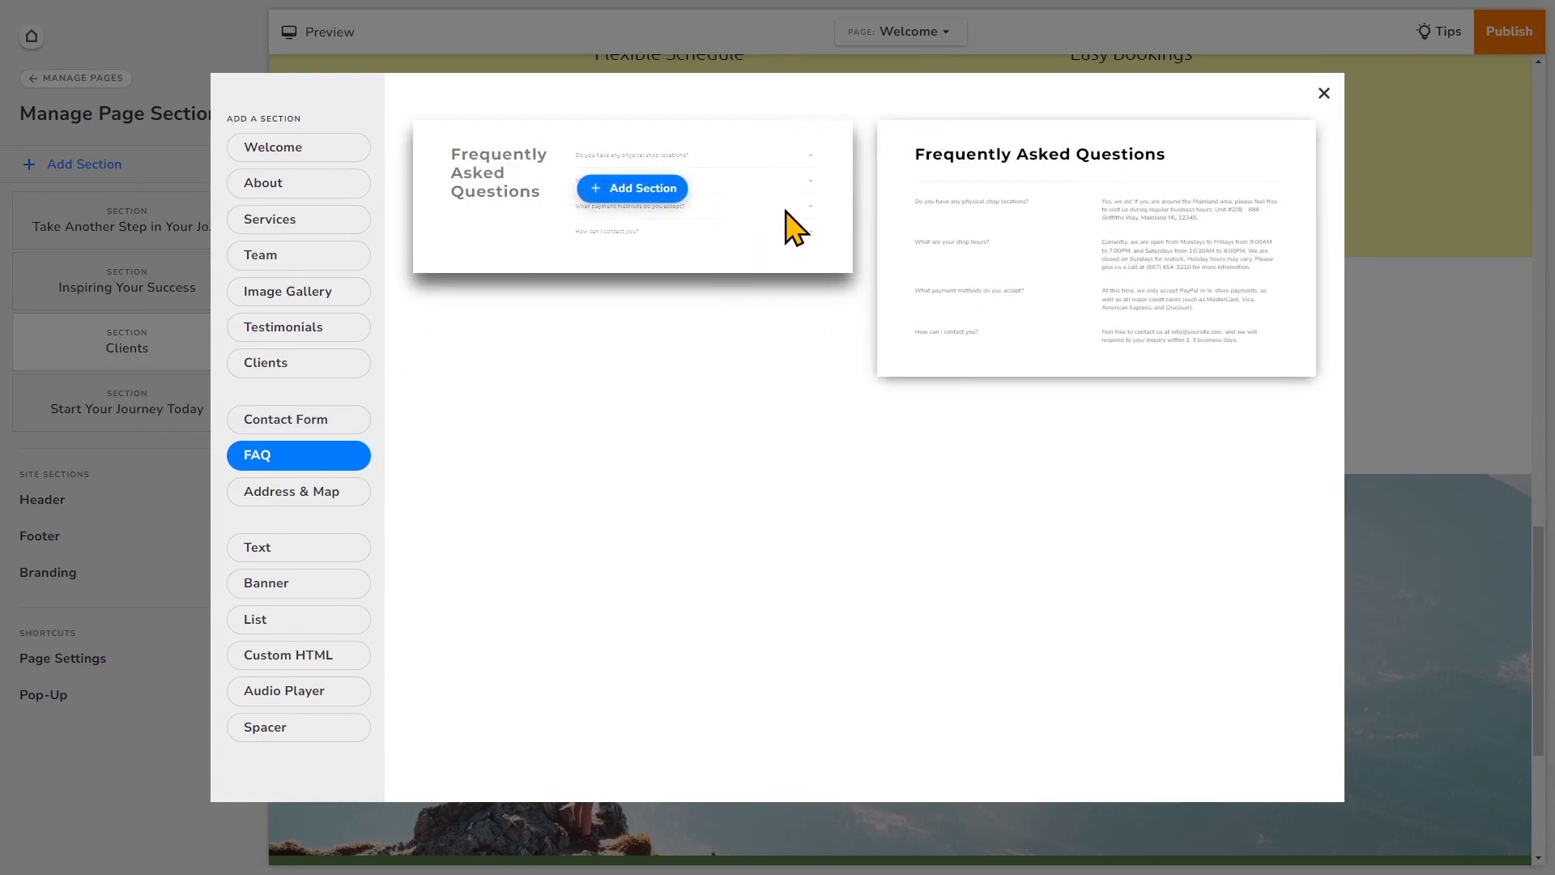
mouse_move(1095, 250)
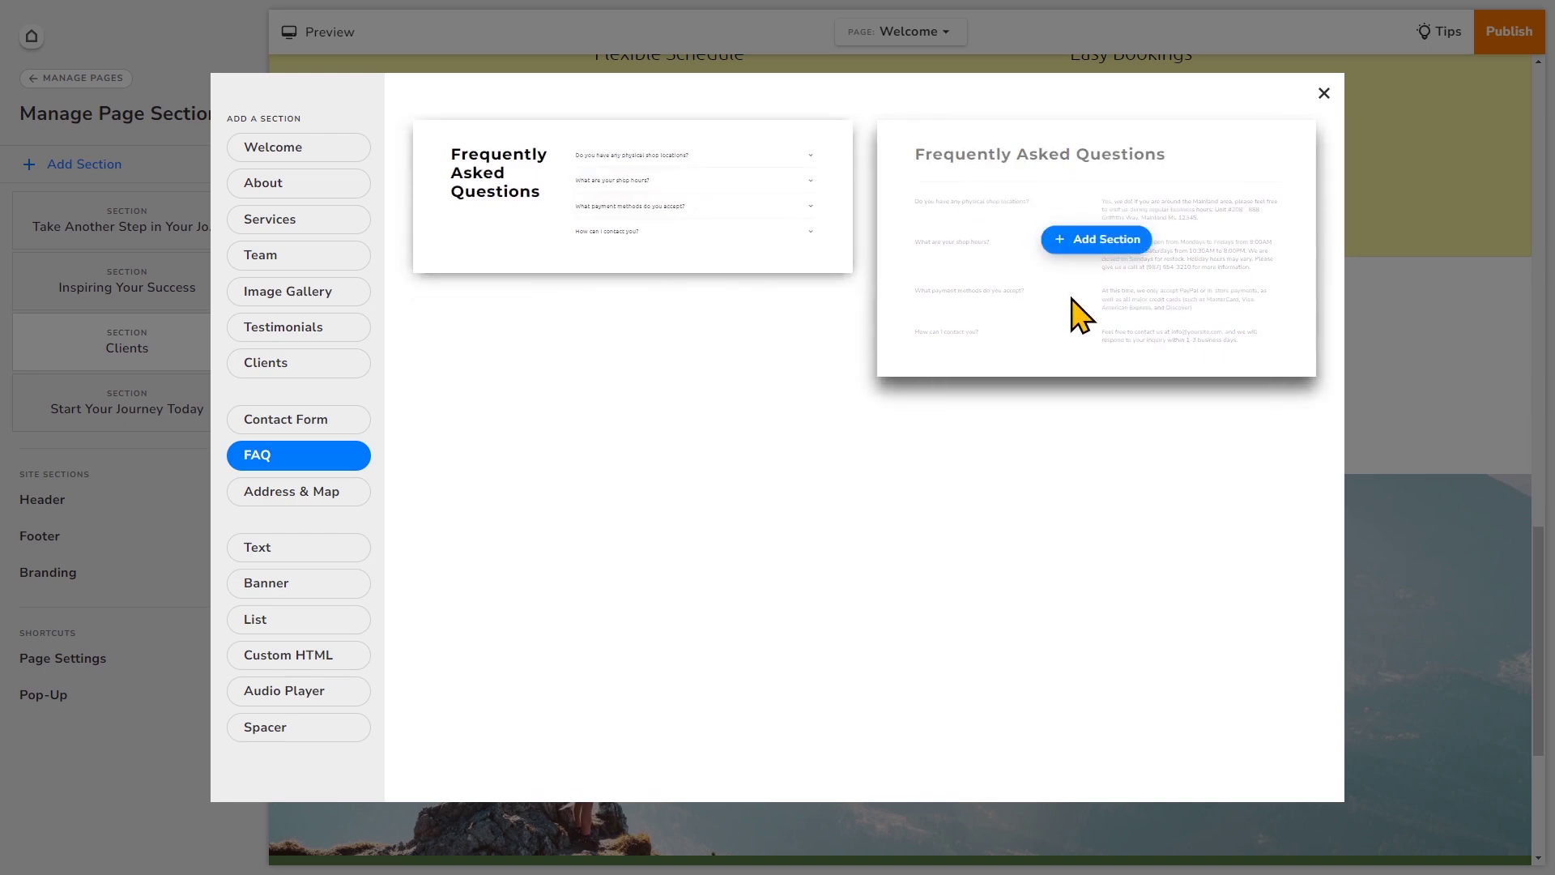
left_click(672, 195)
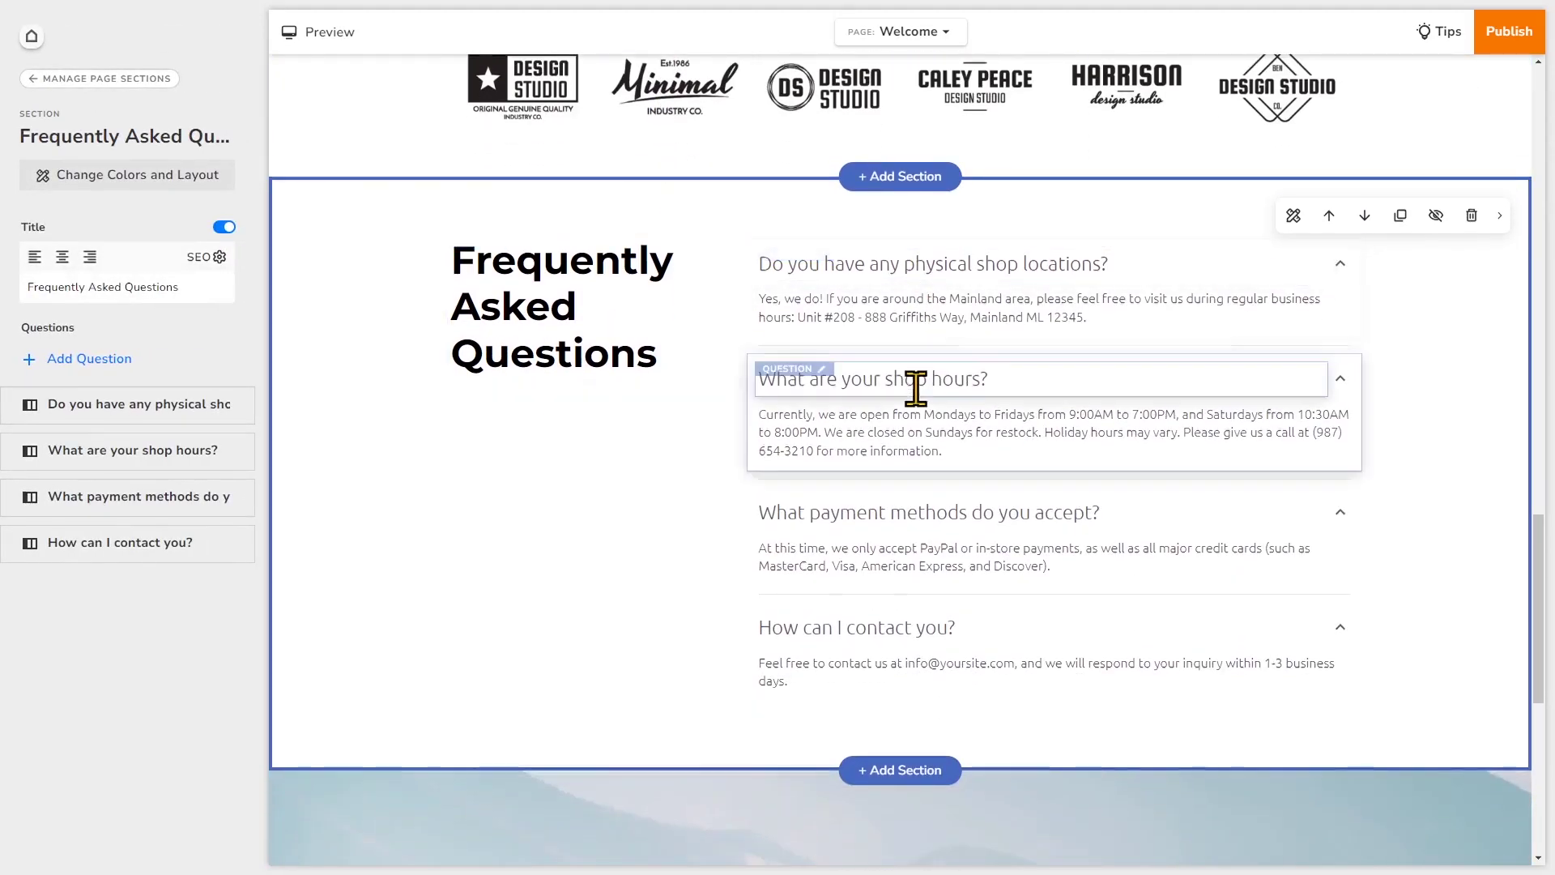
left_click(892, 628)
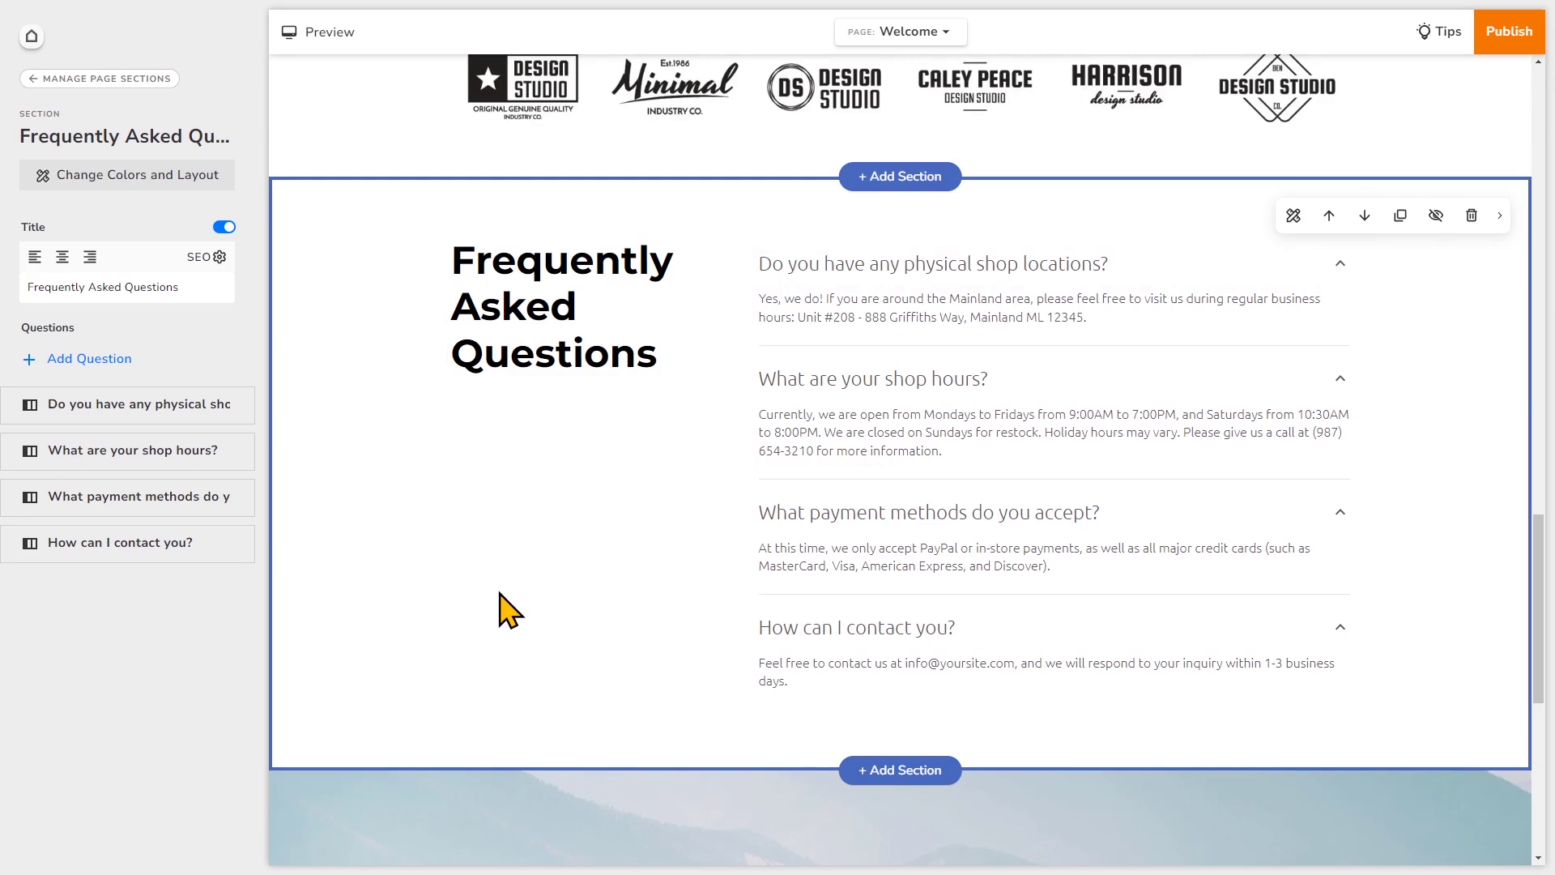
left_click(225, 228)
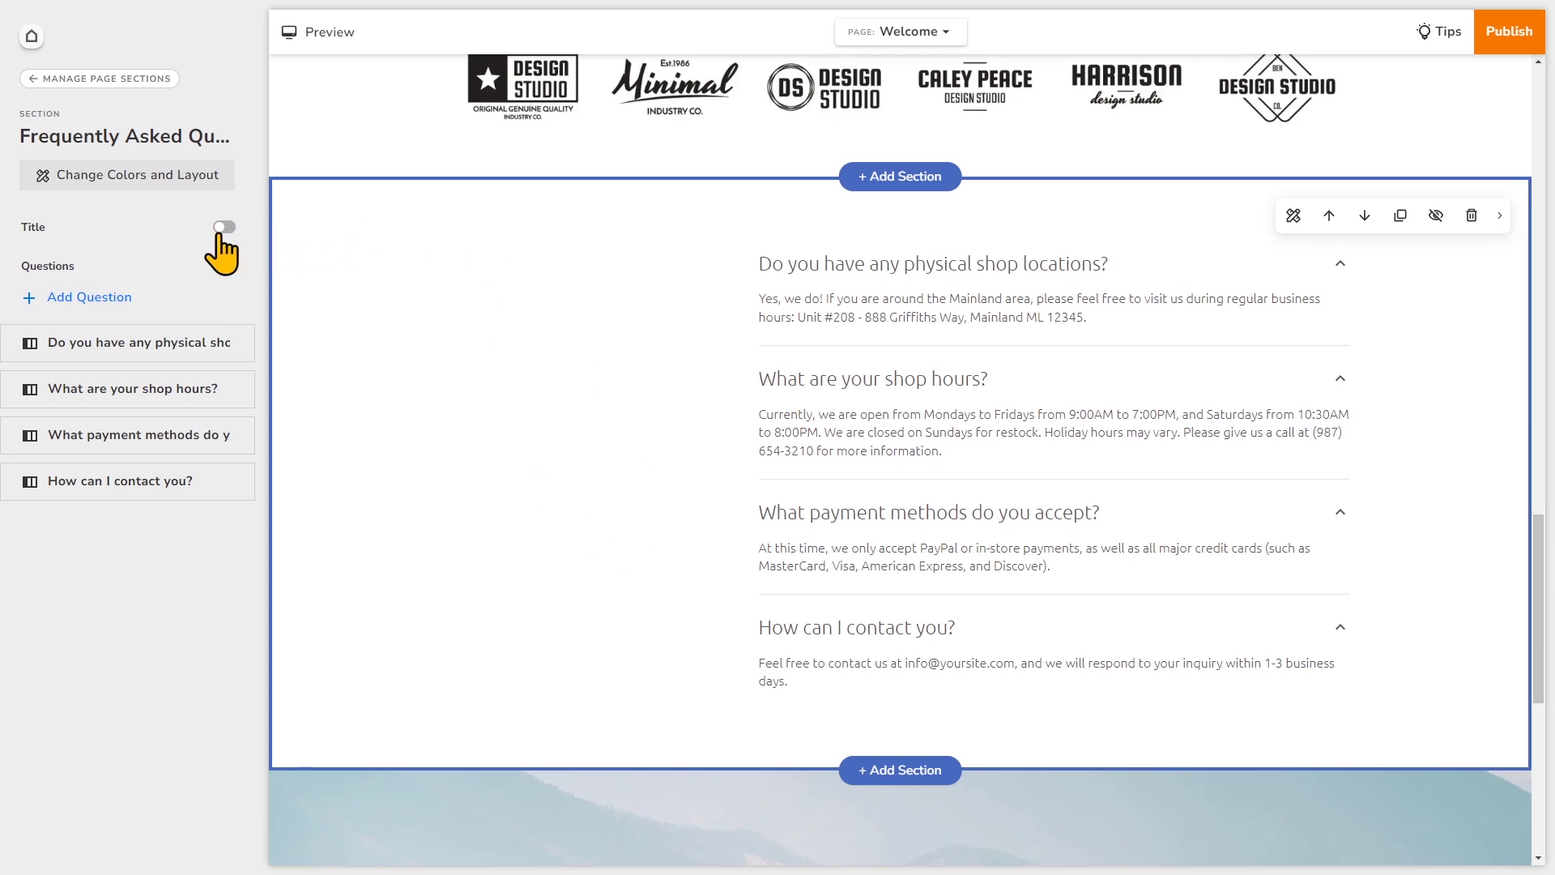
left_click(225, 228)
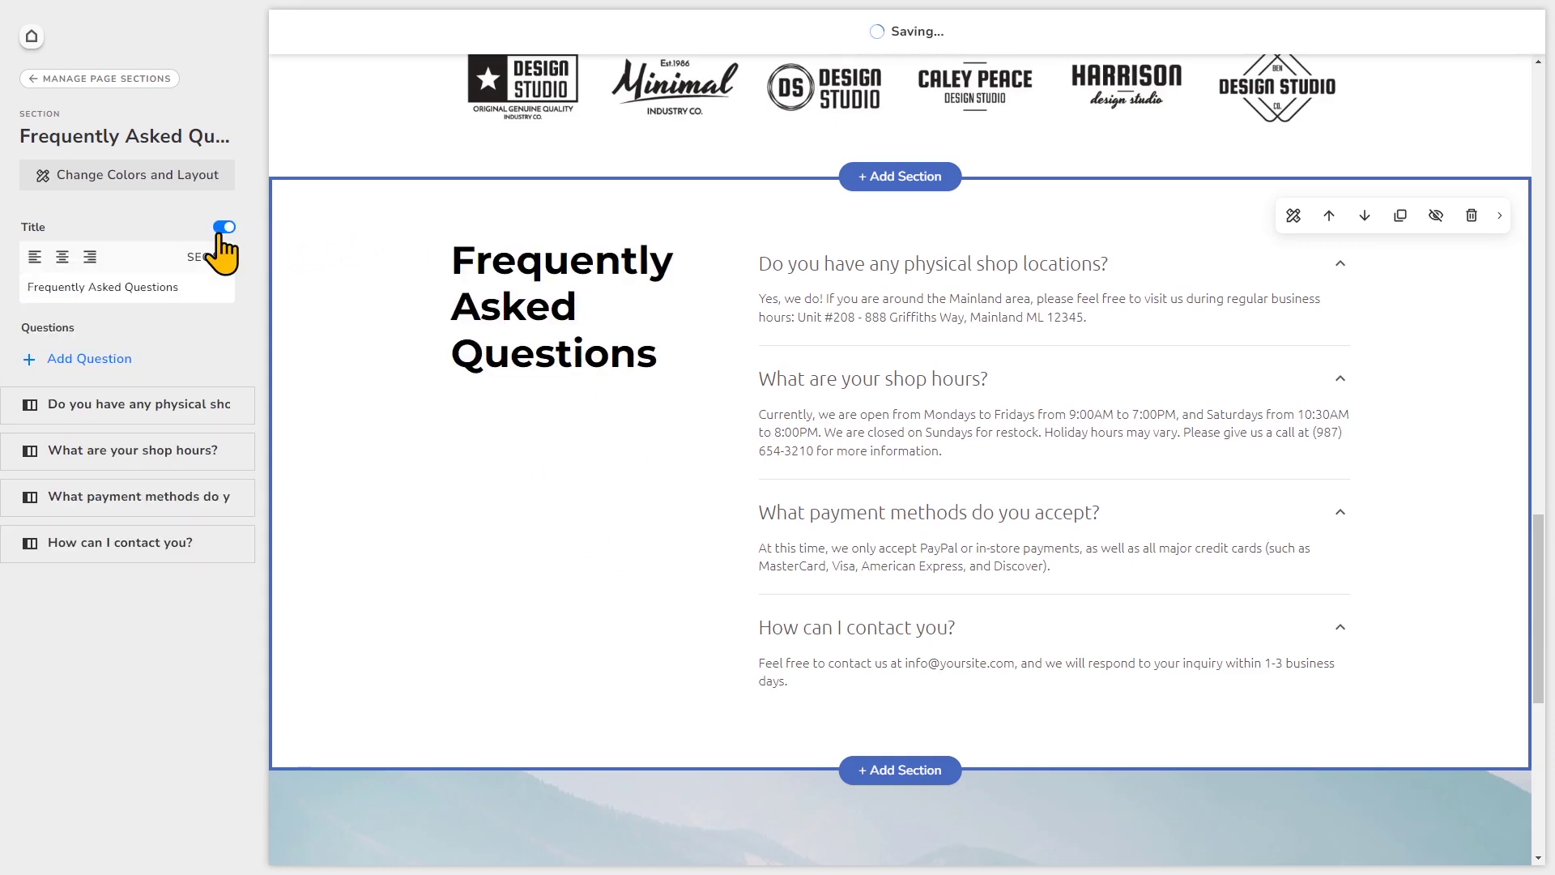
left_click(200, 288)
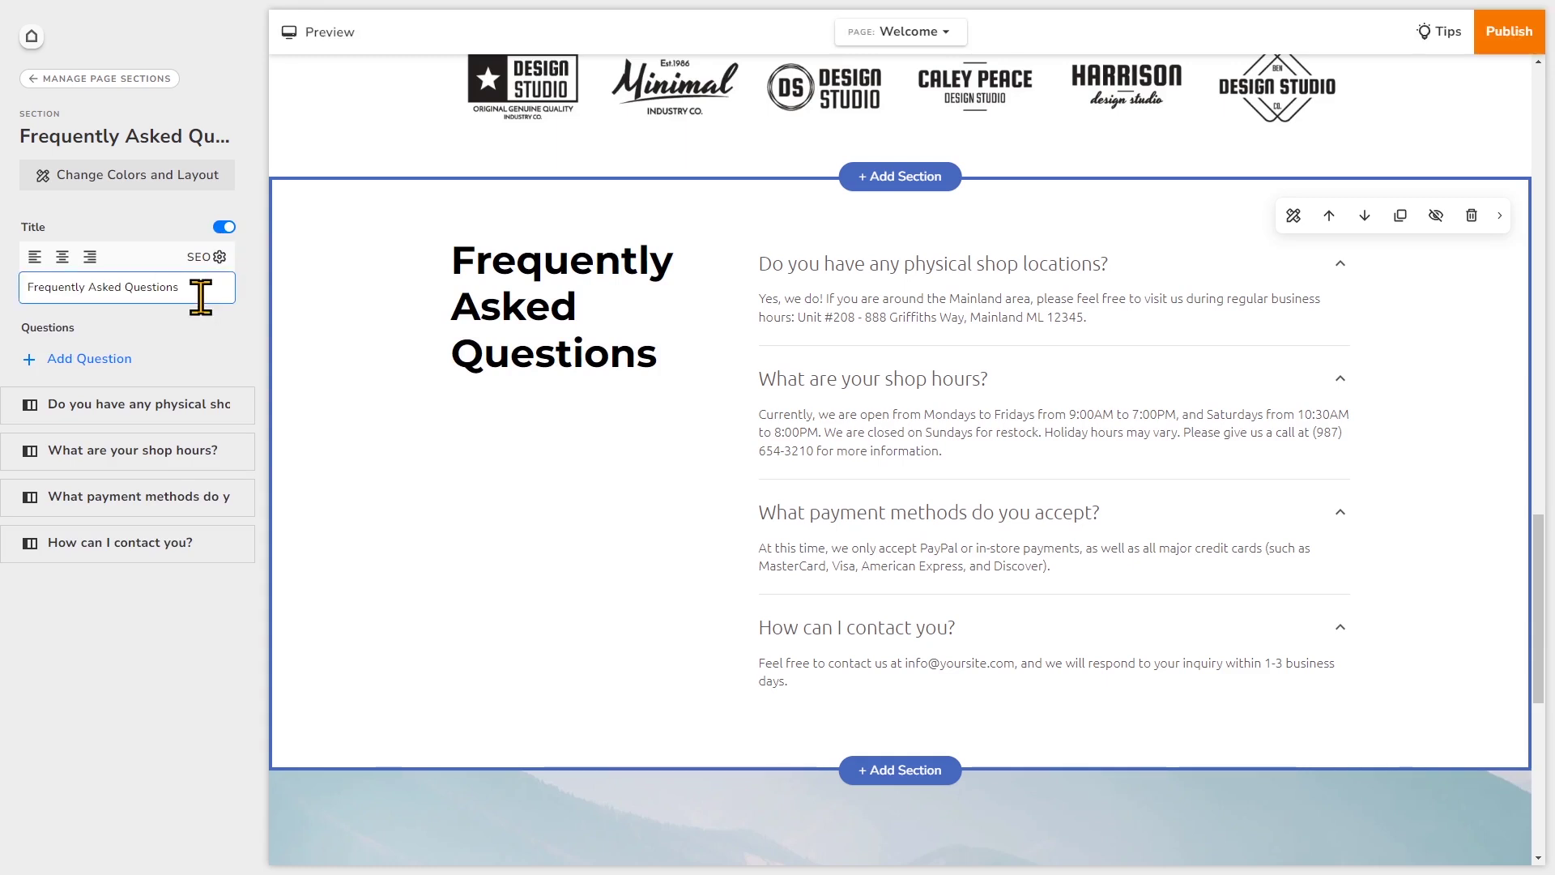
left_click(225, 346)
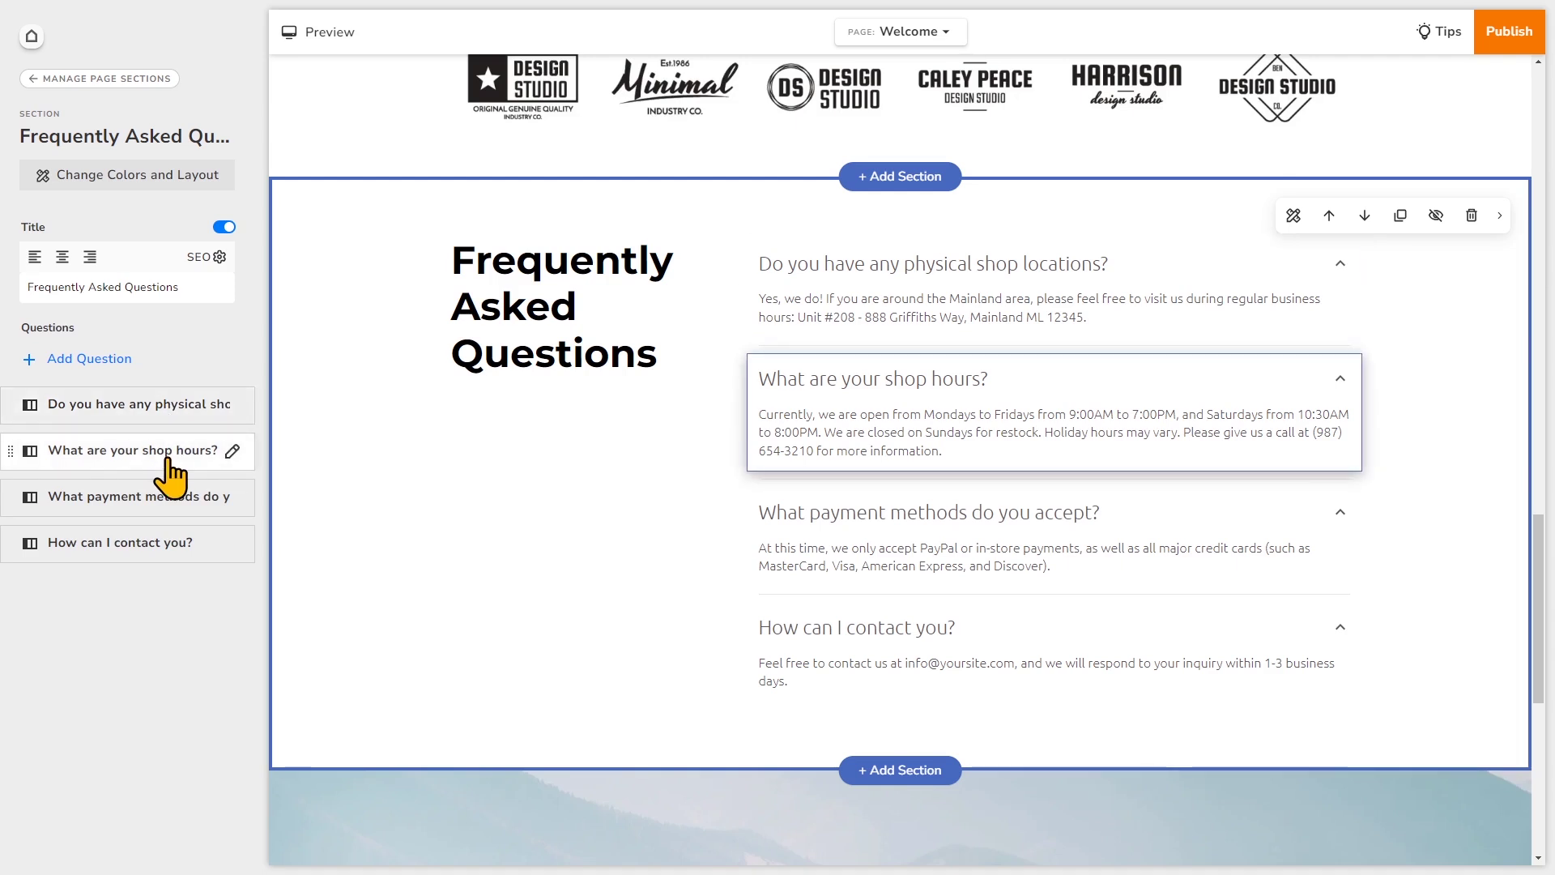
left_click(133, 449)
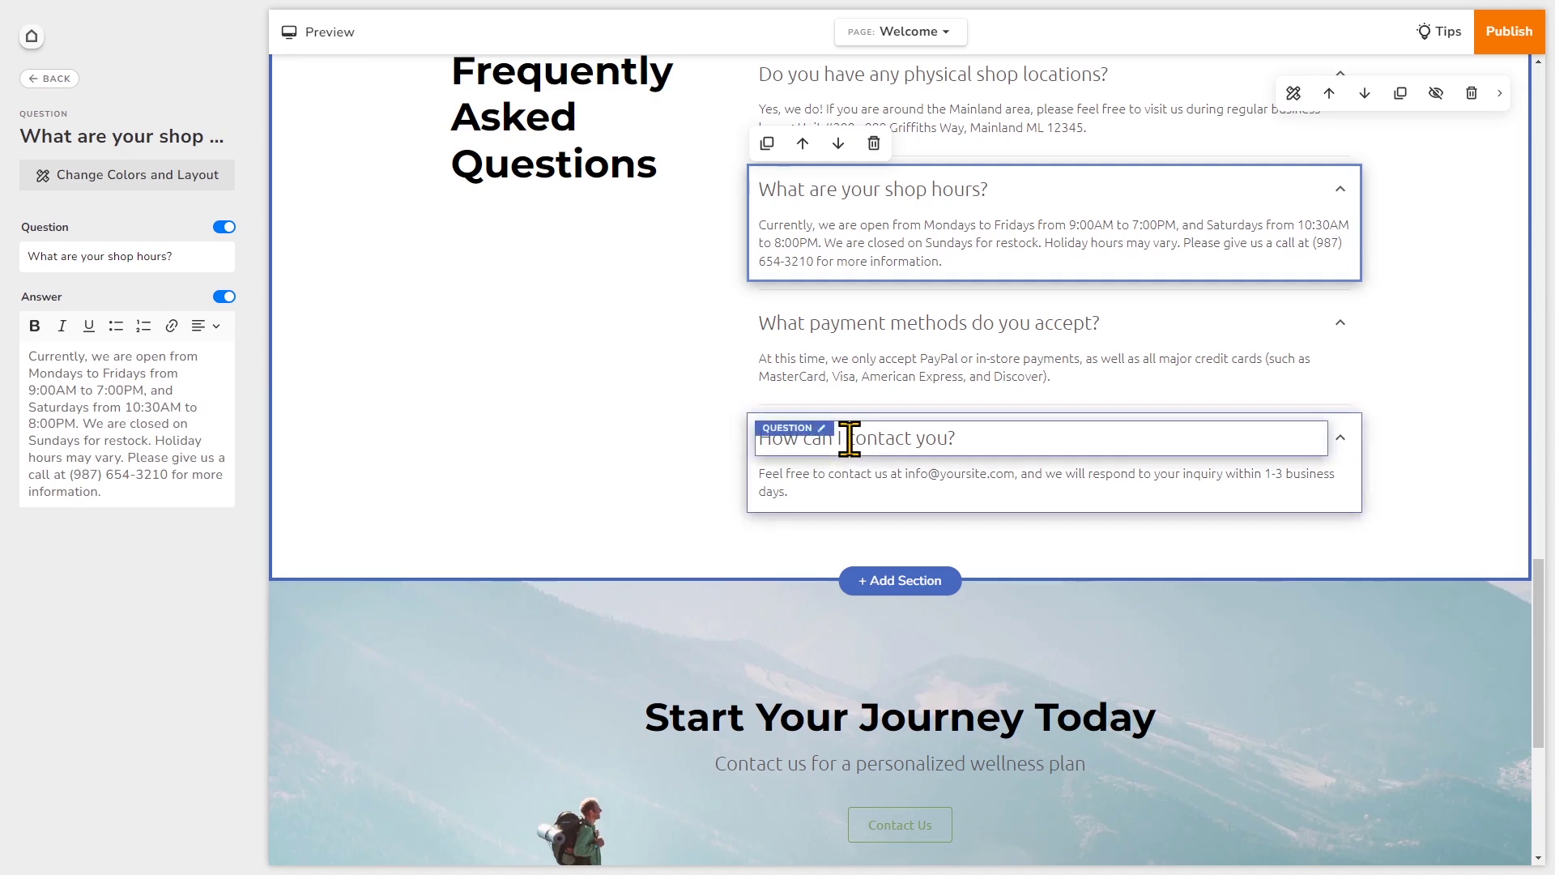
left_click(1098, 474)
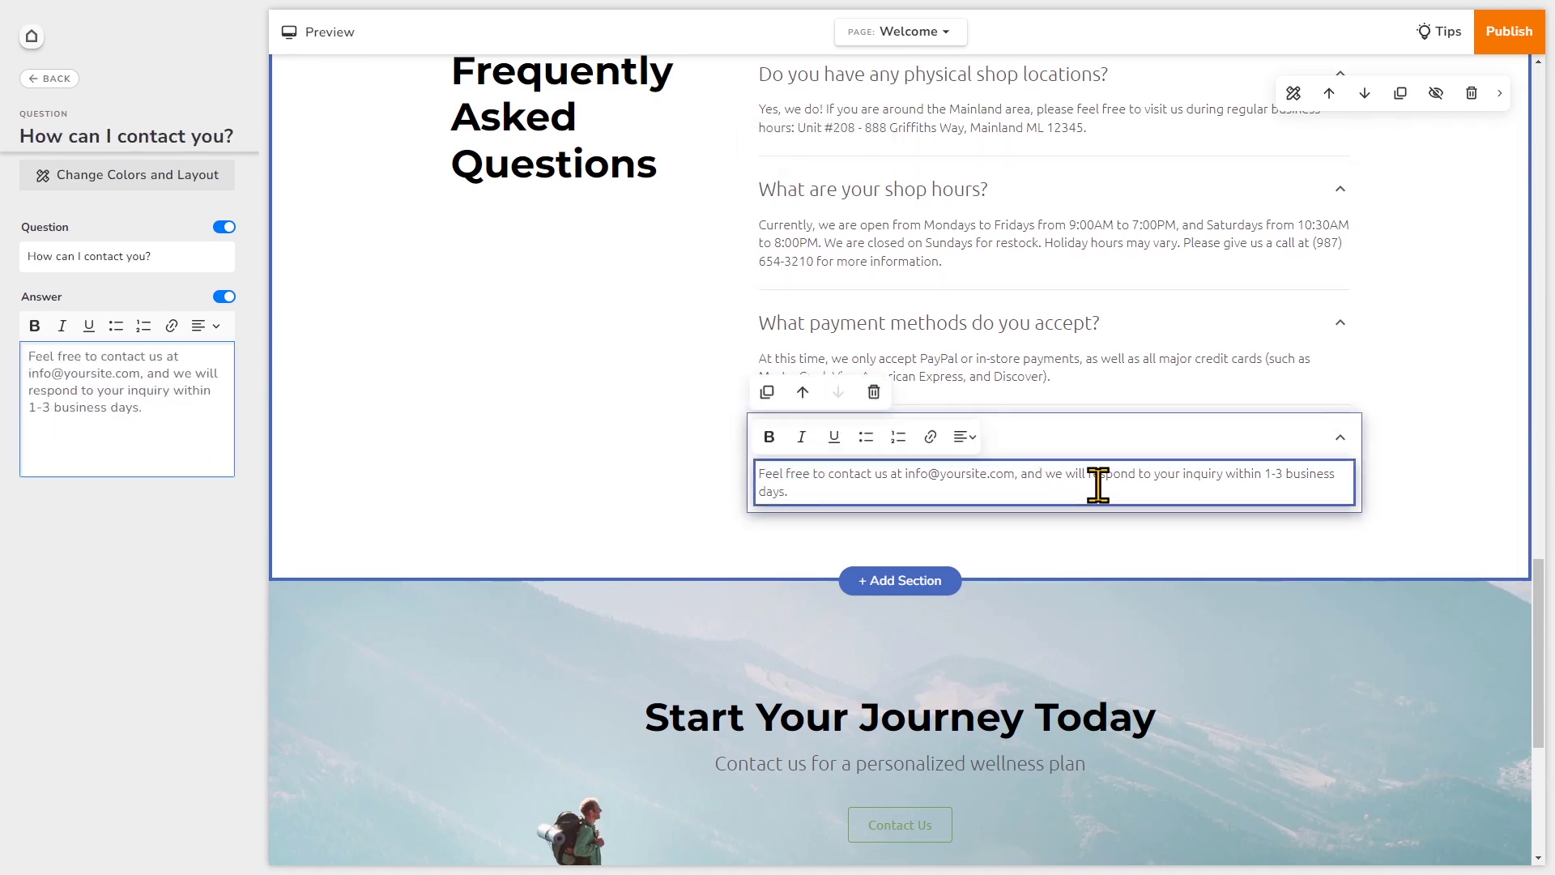
left_click(1215, 324)
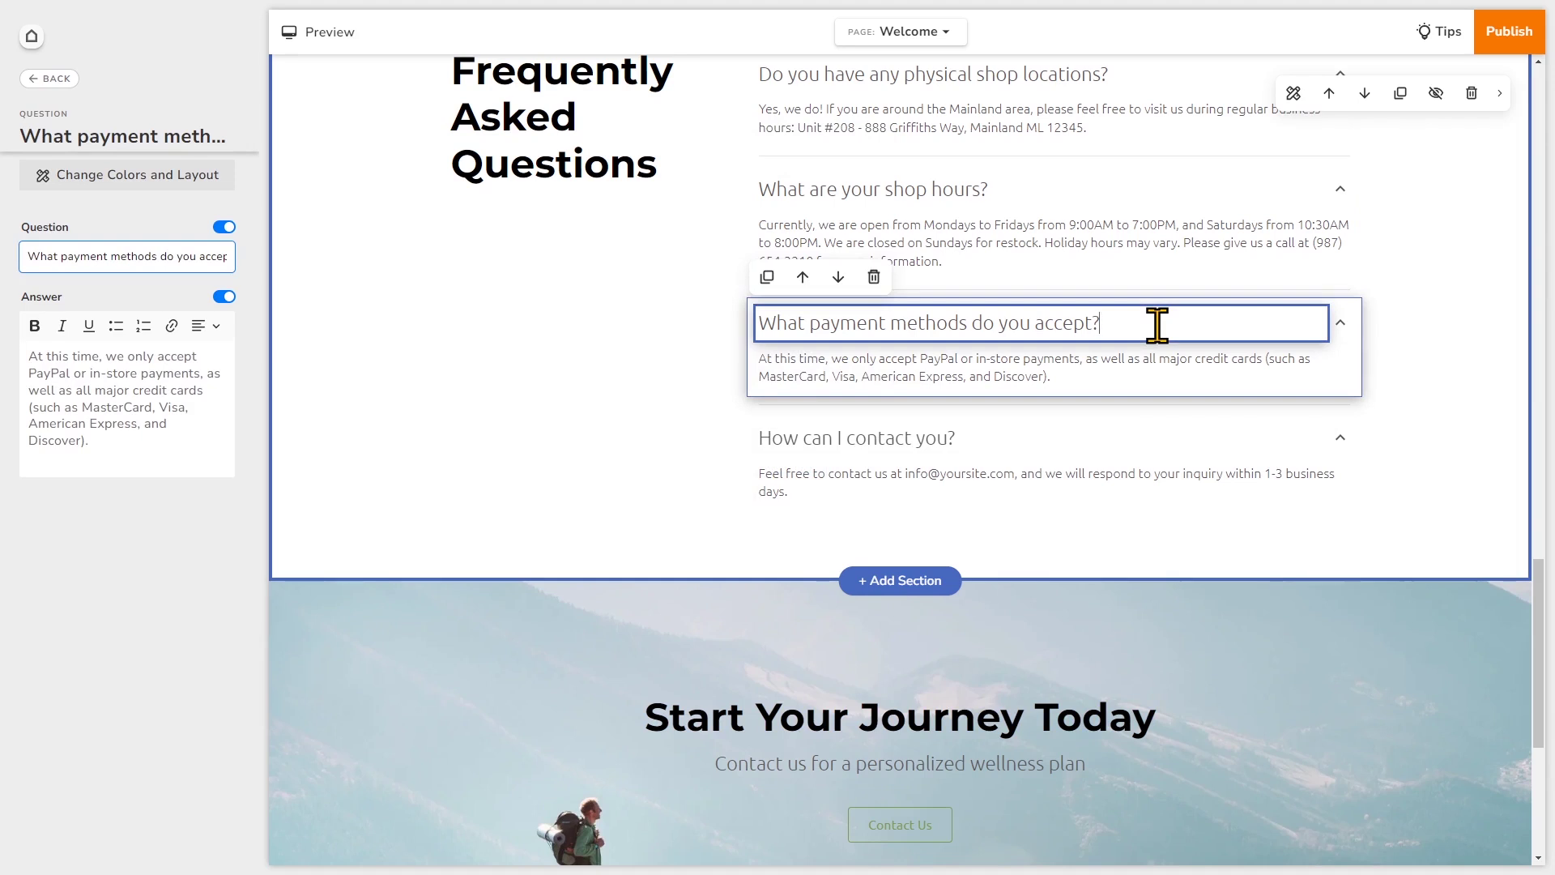
scroll(1157, 323, "up", 2)
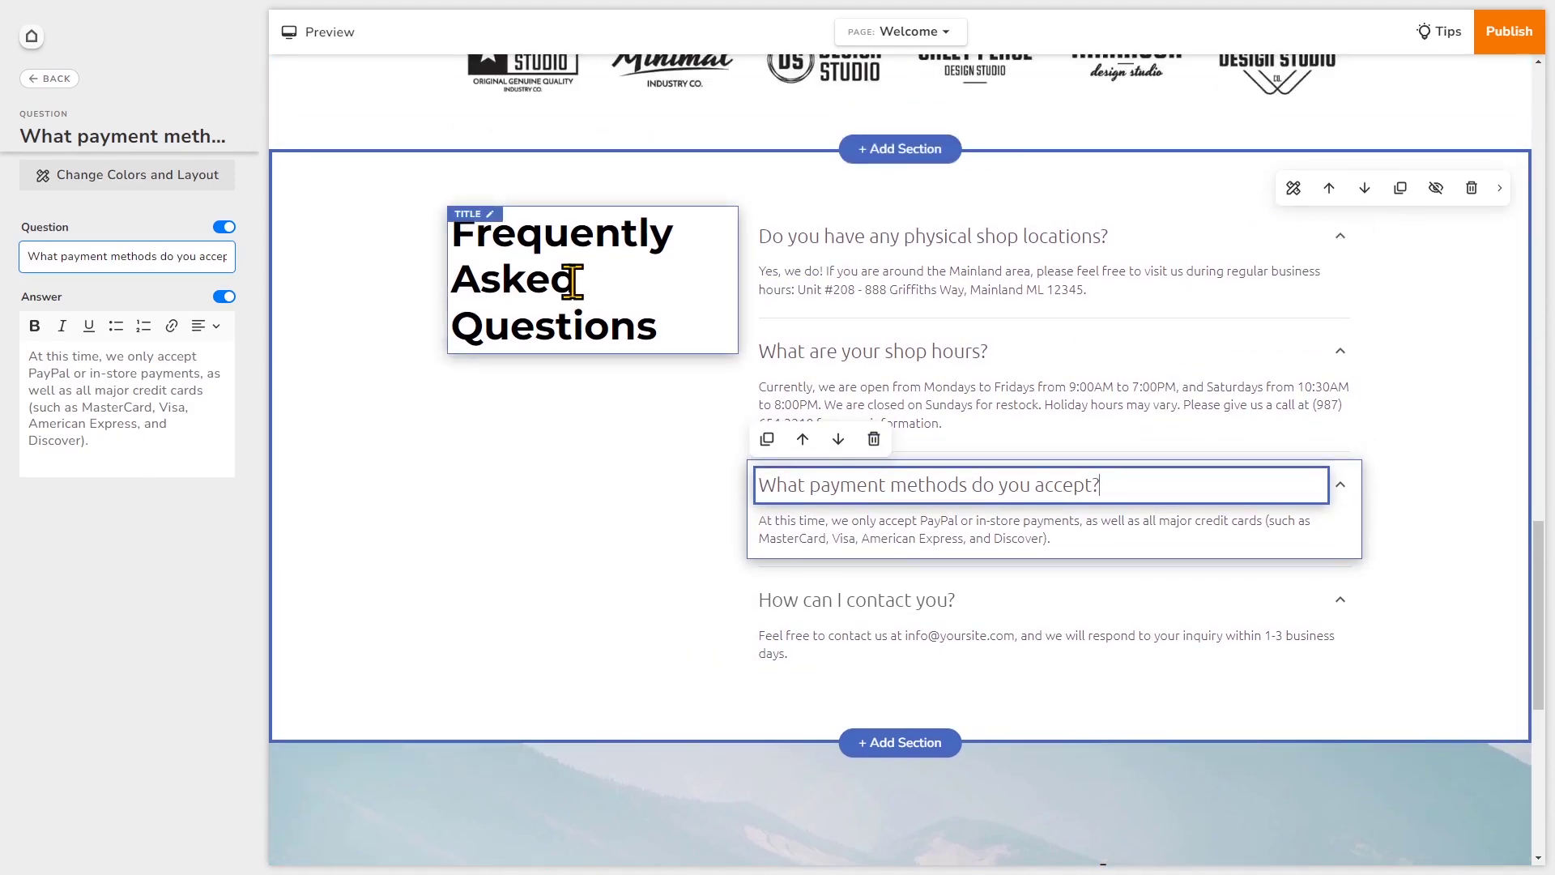
Edit the 'Frequently Asked Questions' heading so it reads 'FAQs'.
left_click(663, 327)
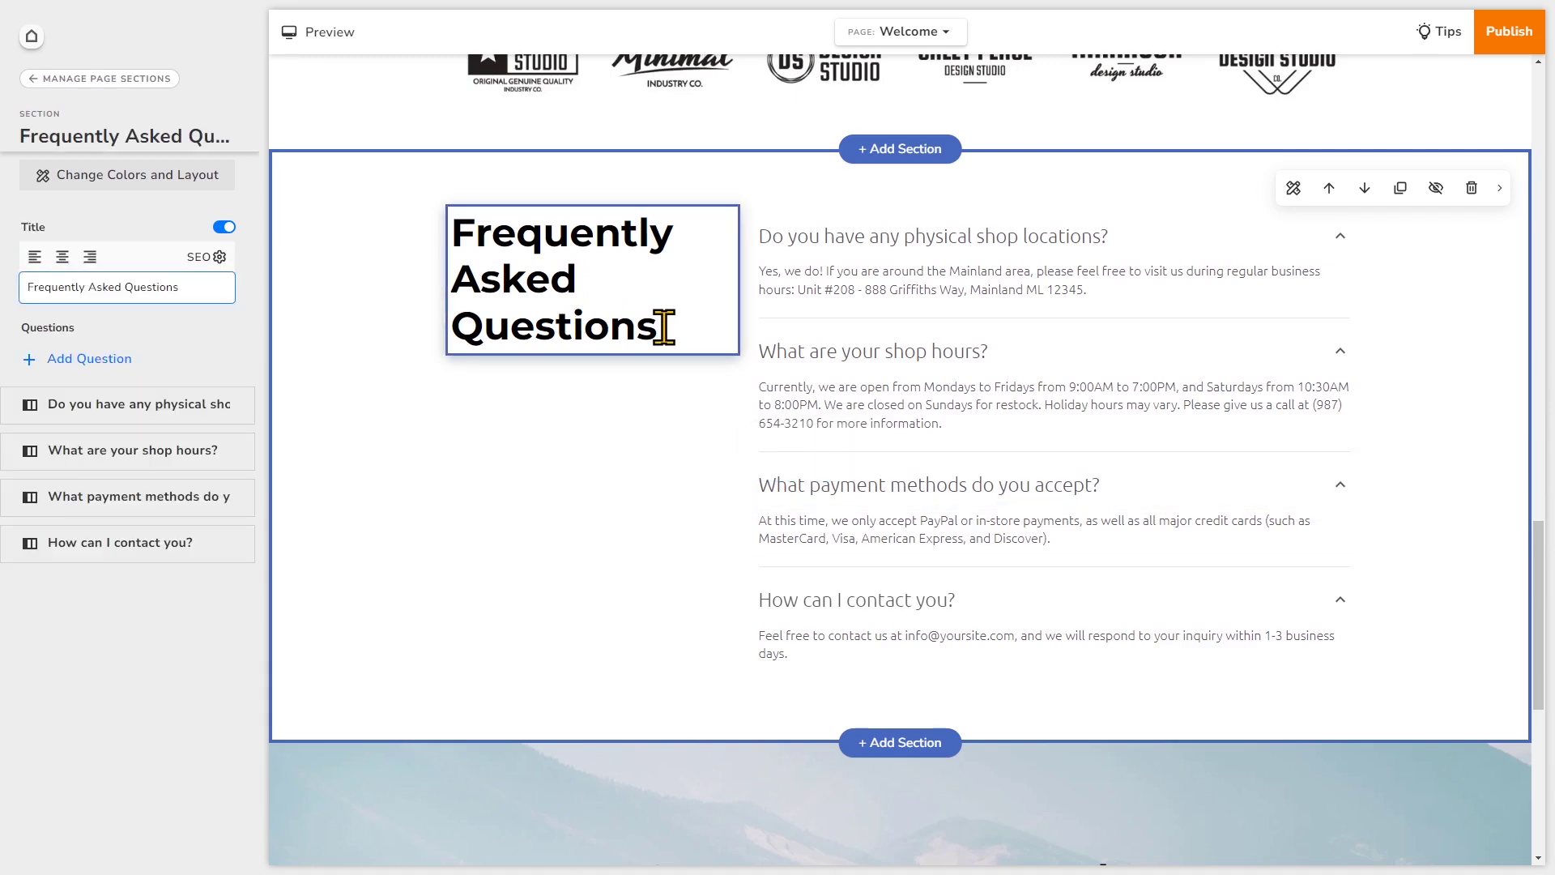
left_click_drag(664, 326, 475, 234)
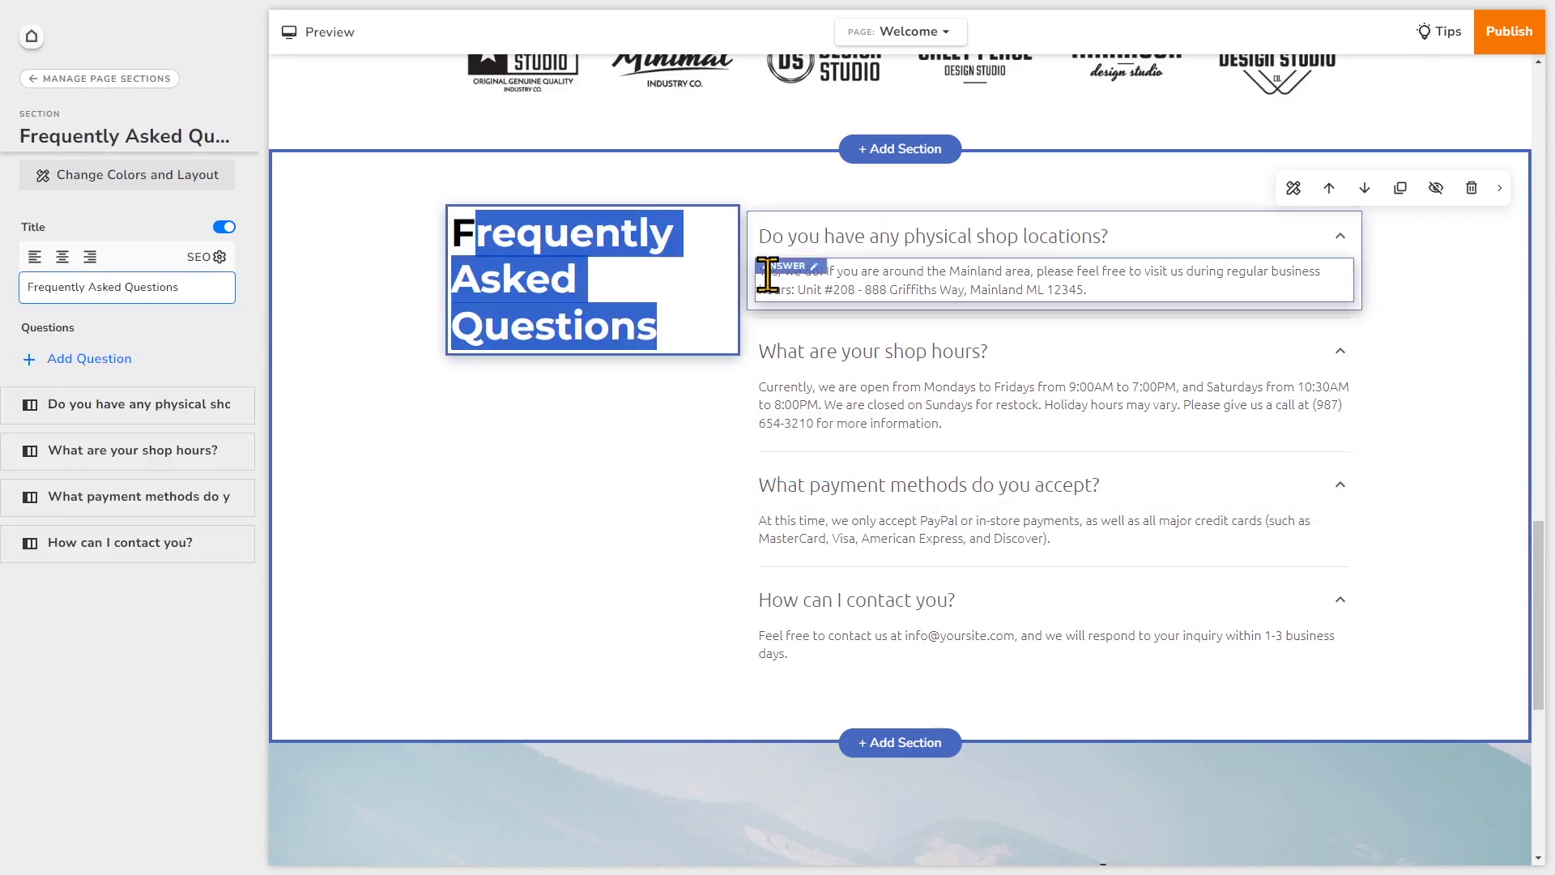
type("AQs")
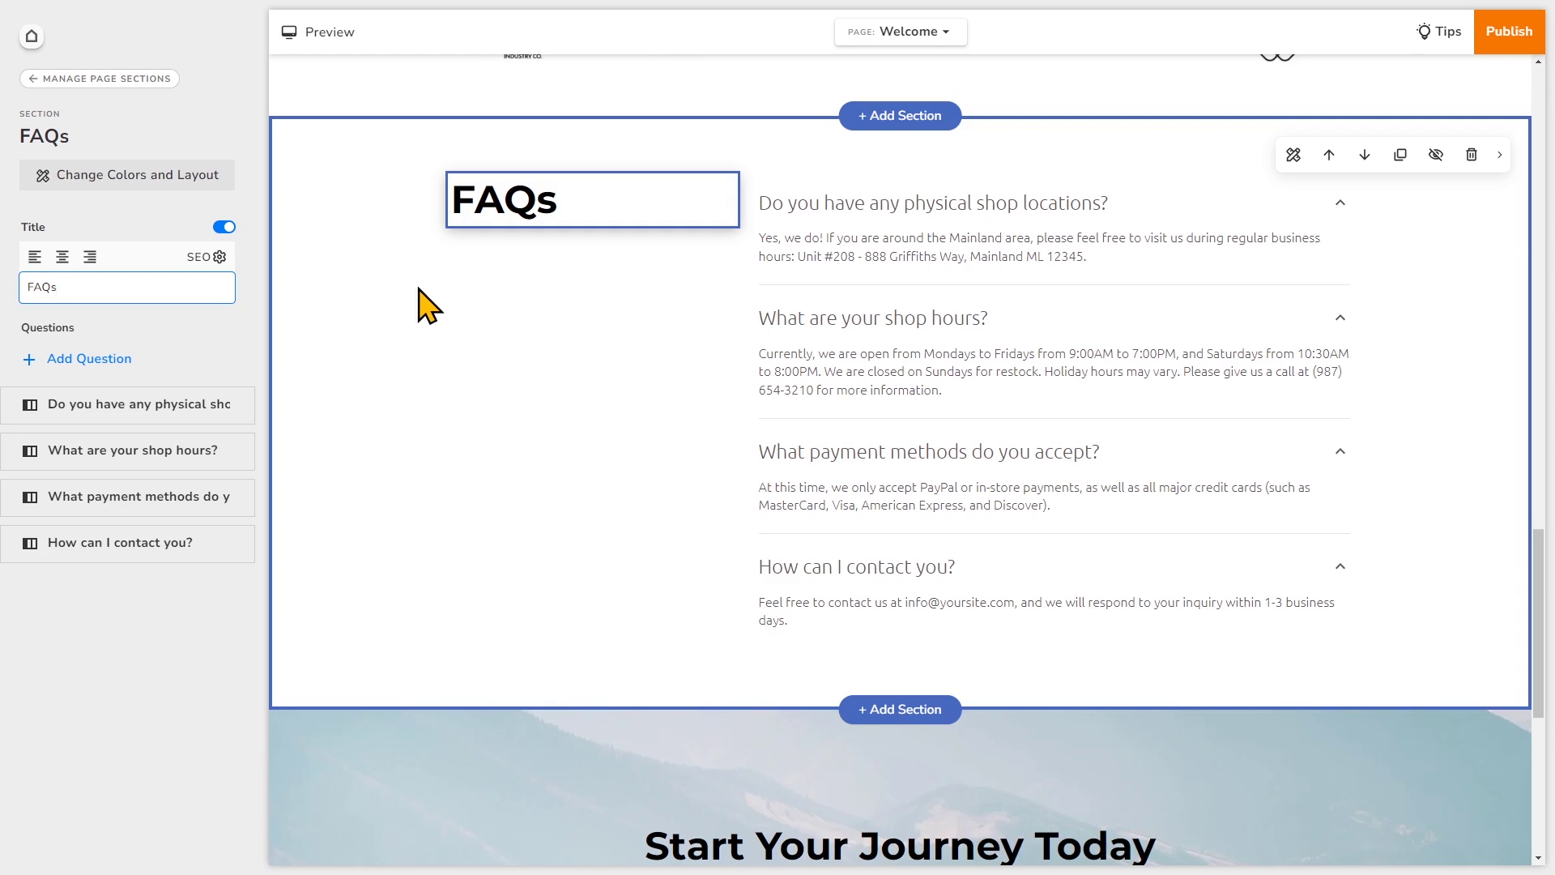
Change the shop-locations question to 'What do you treat?' and replace its answer with anxiety-focused text.
left_click(1019, 203)
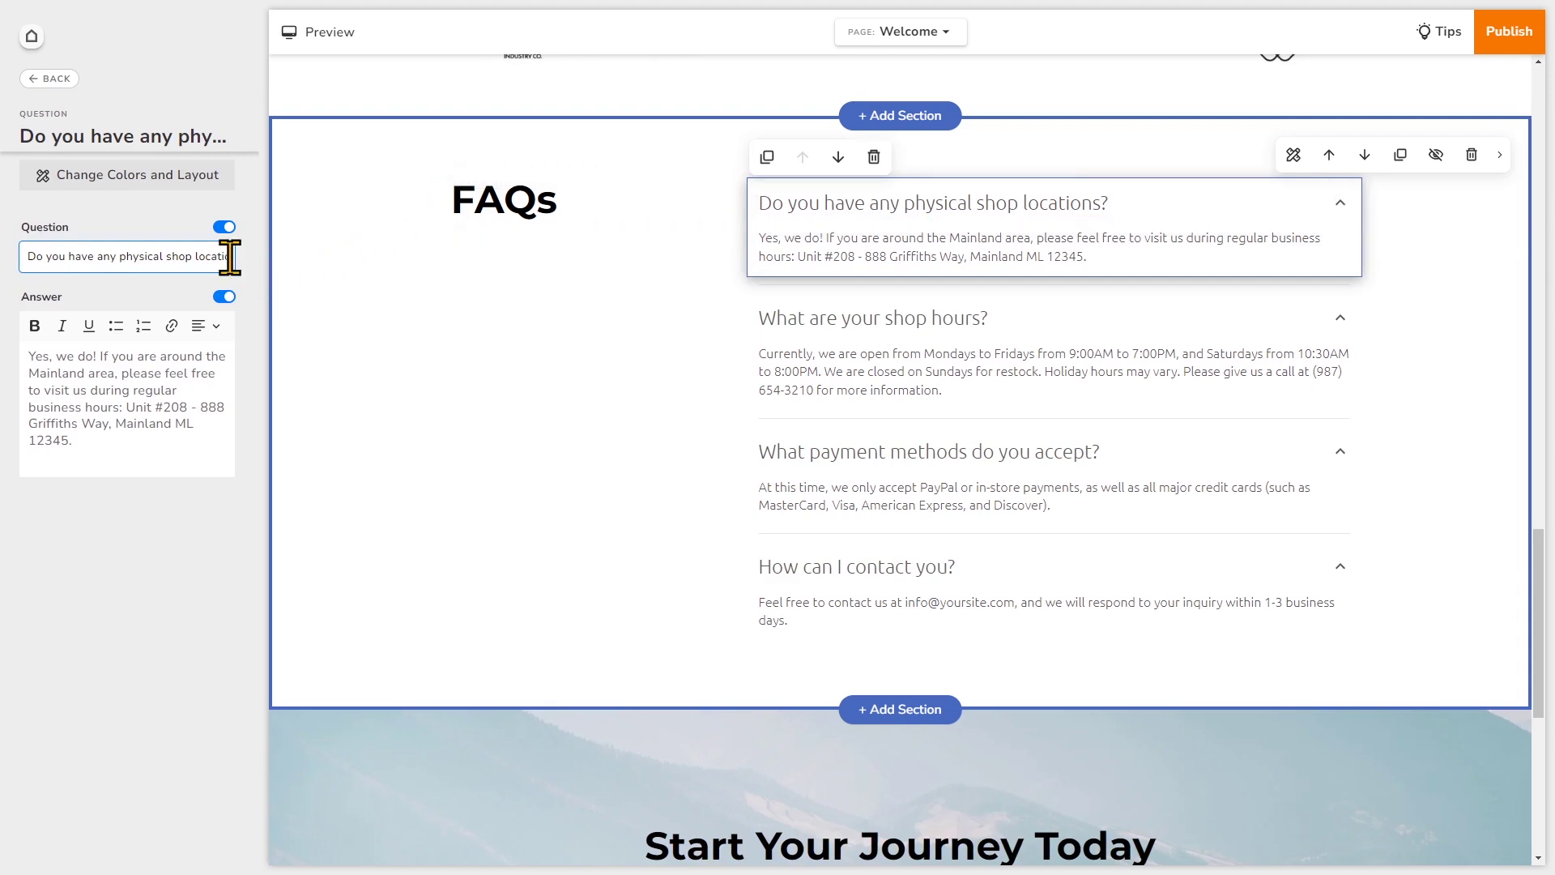
left_click_drag(230, 255, 11, 264)
key("BackSpace")
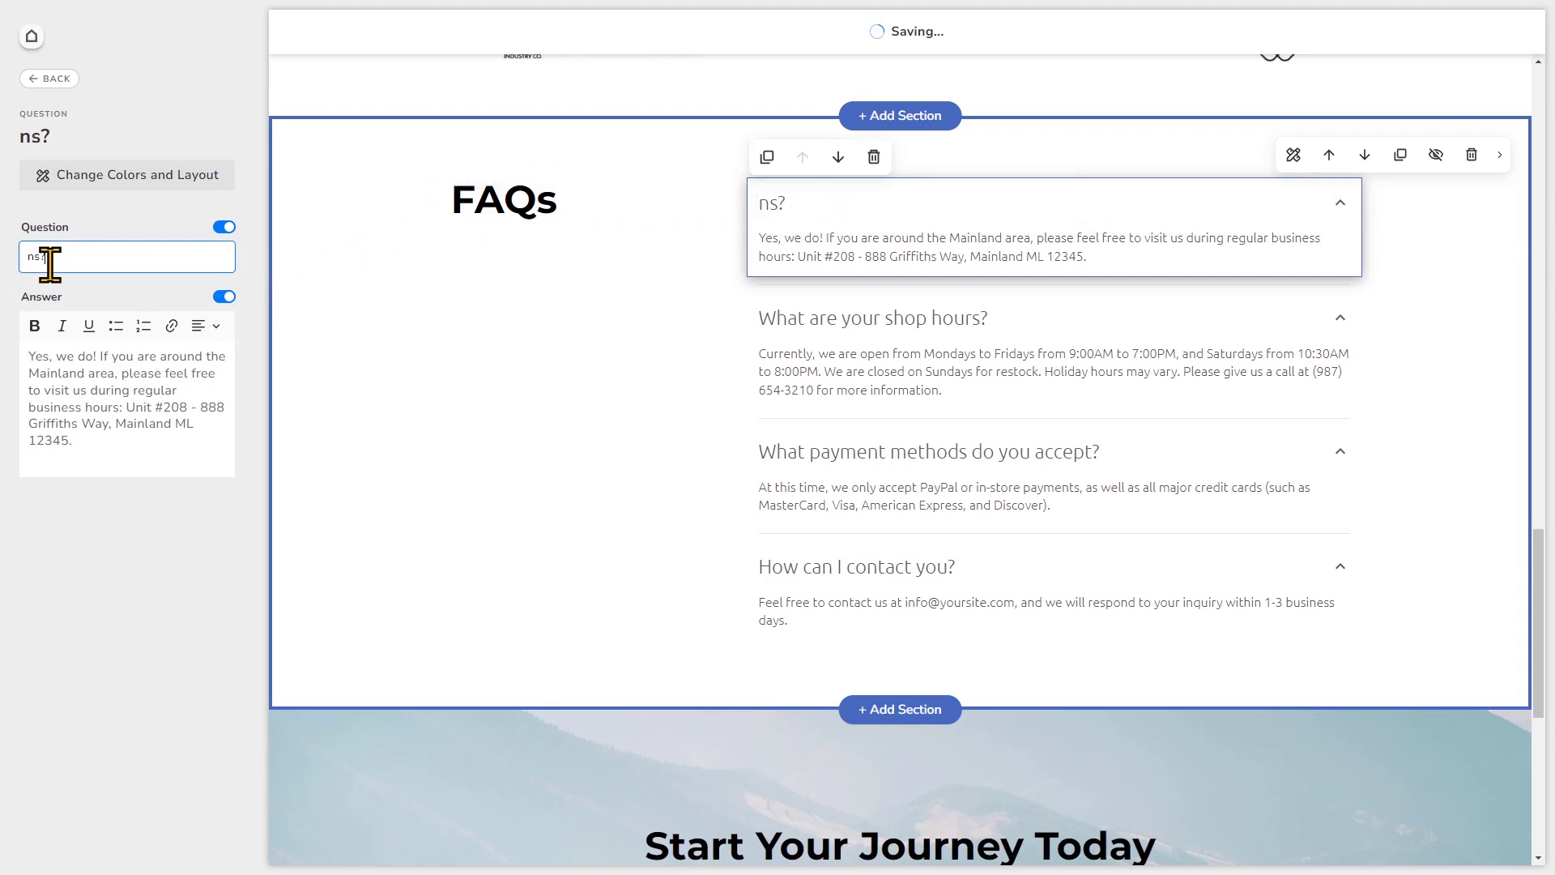
key("Delete")
key("Delete")
key("Delete")
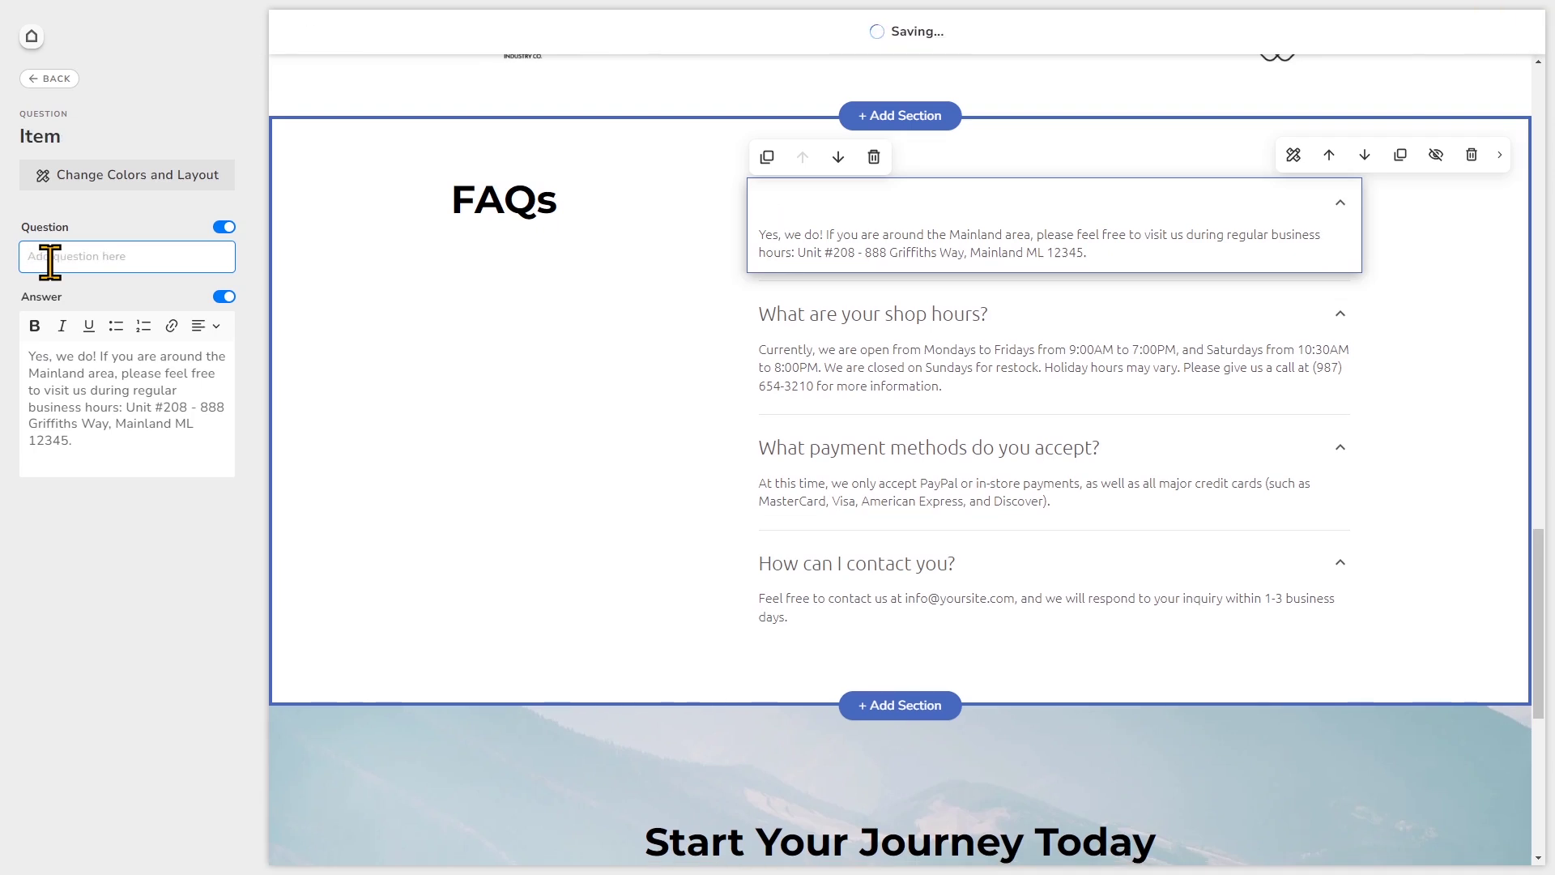
type("What do you treat")
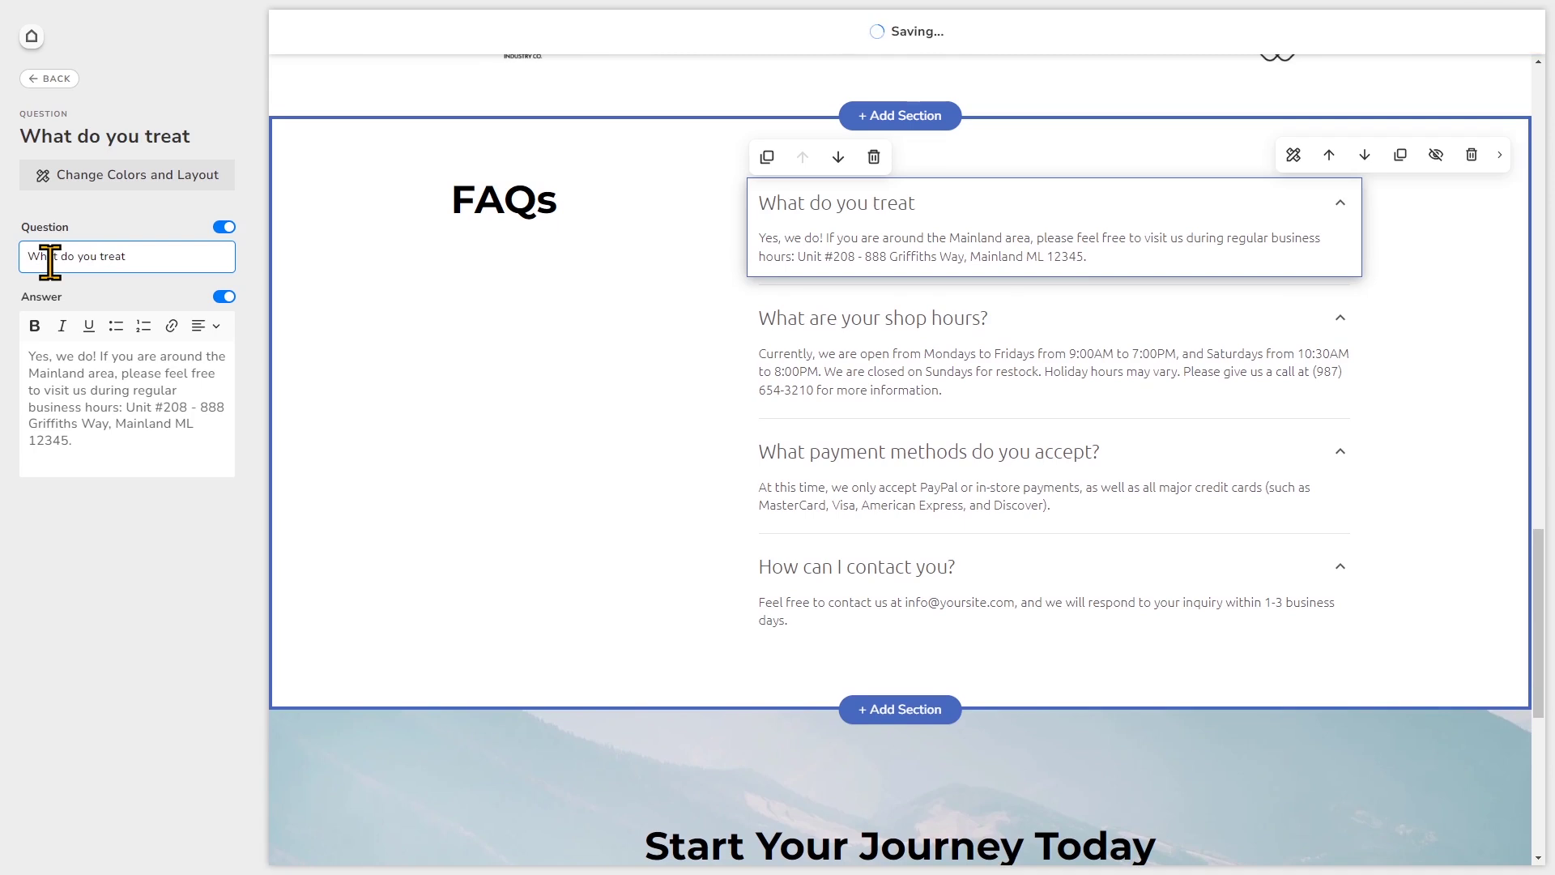
type("?")
left_click(101, 454)
key("ctrl+a")
type("We")
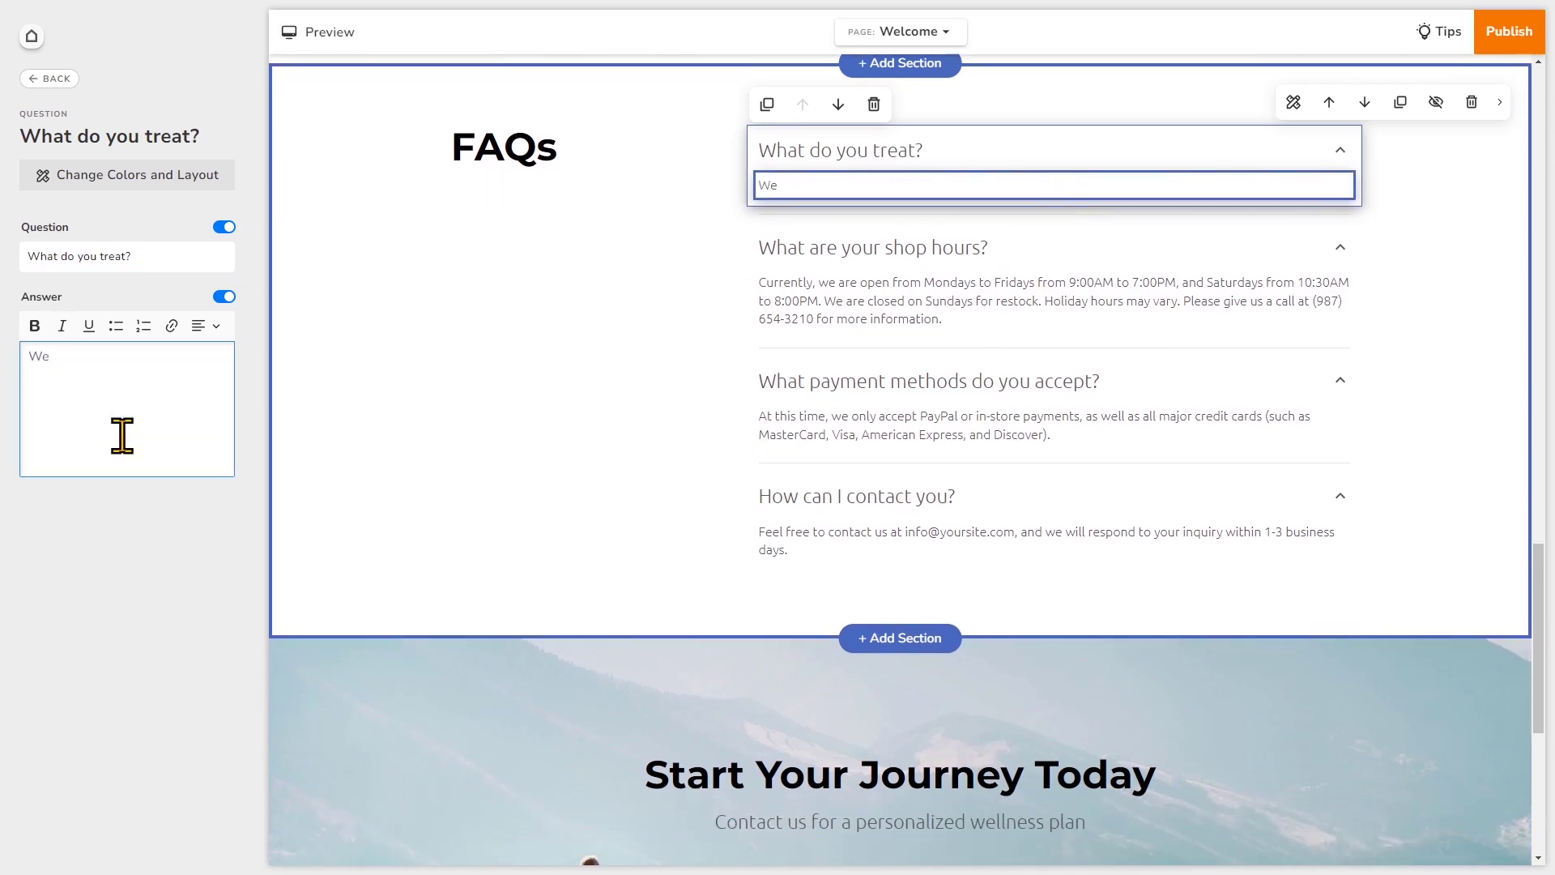
type(" are here to addres")
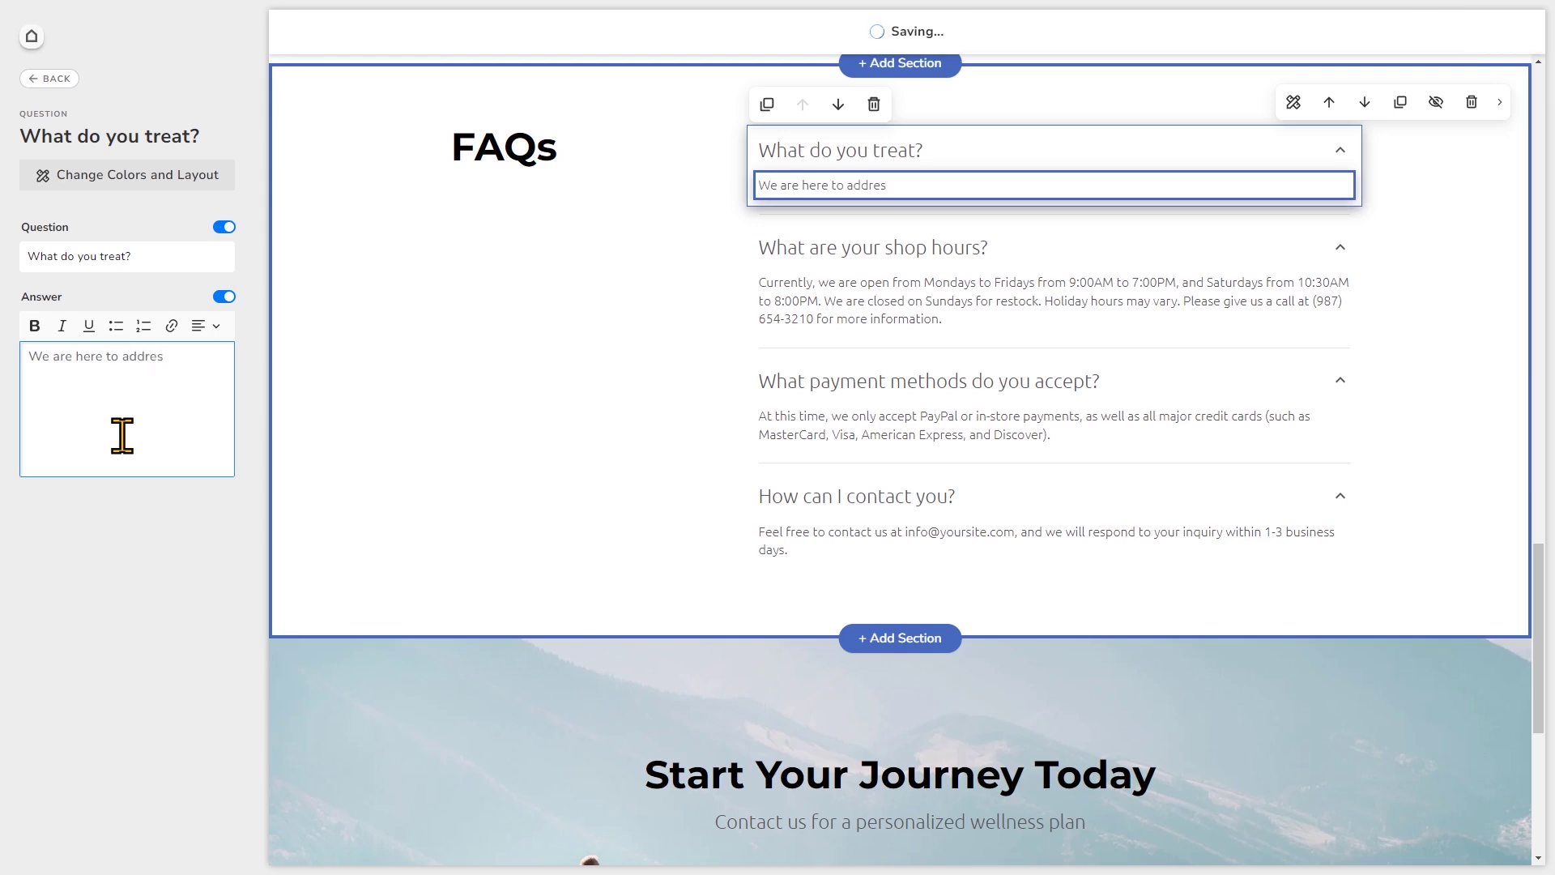
type("s any concerns, big or sm")
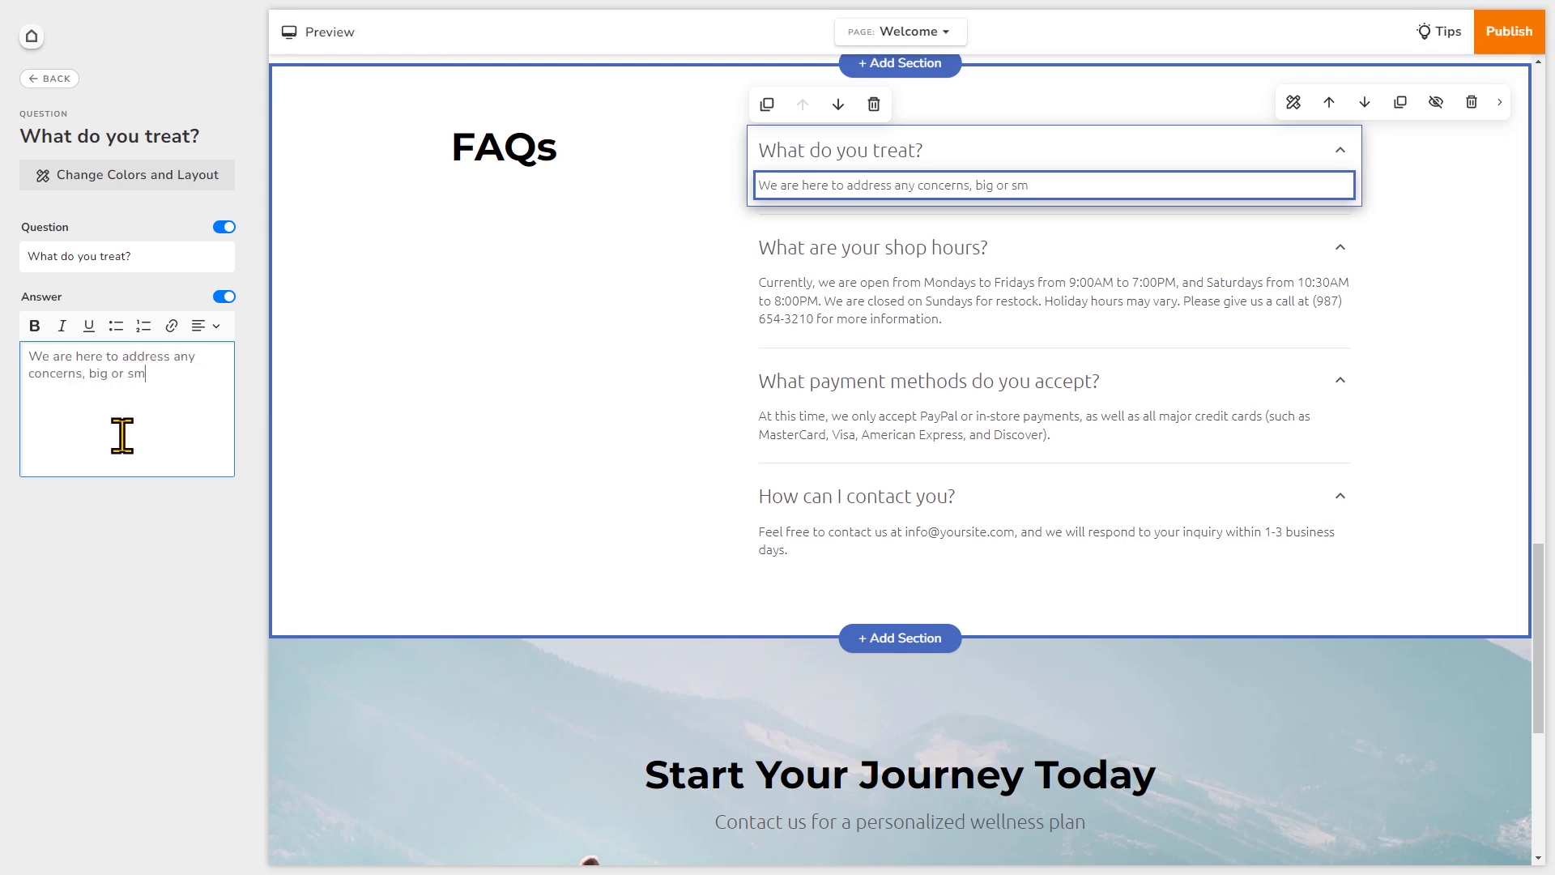
type("all! Anxiety can ma")
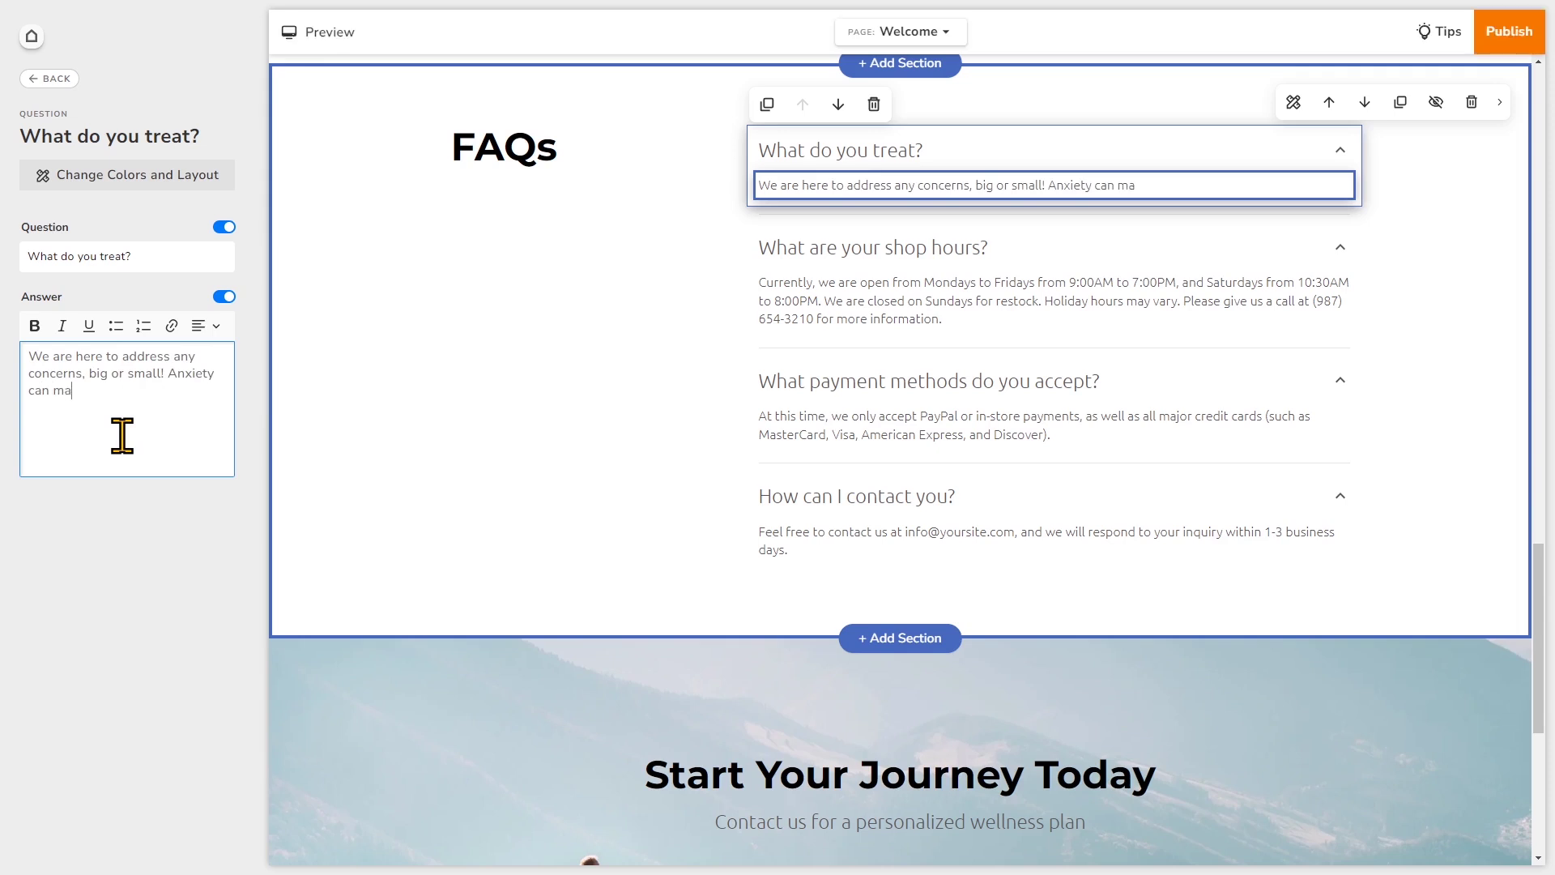
type("nifest itself in")
type(" different ways, so don't be afraid to rea")
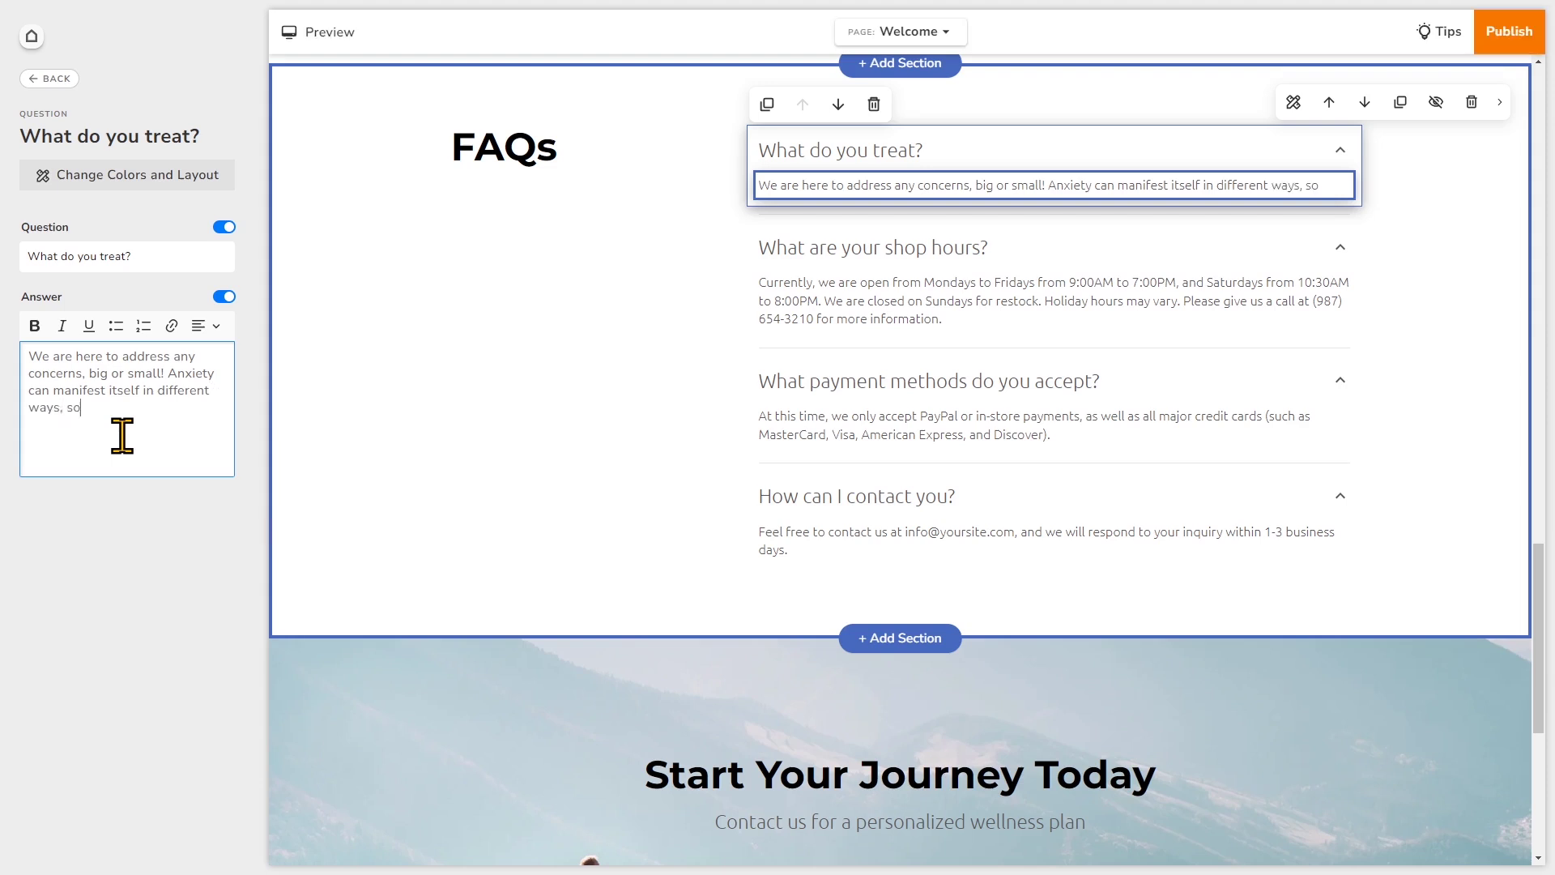
type("ch out.")
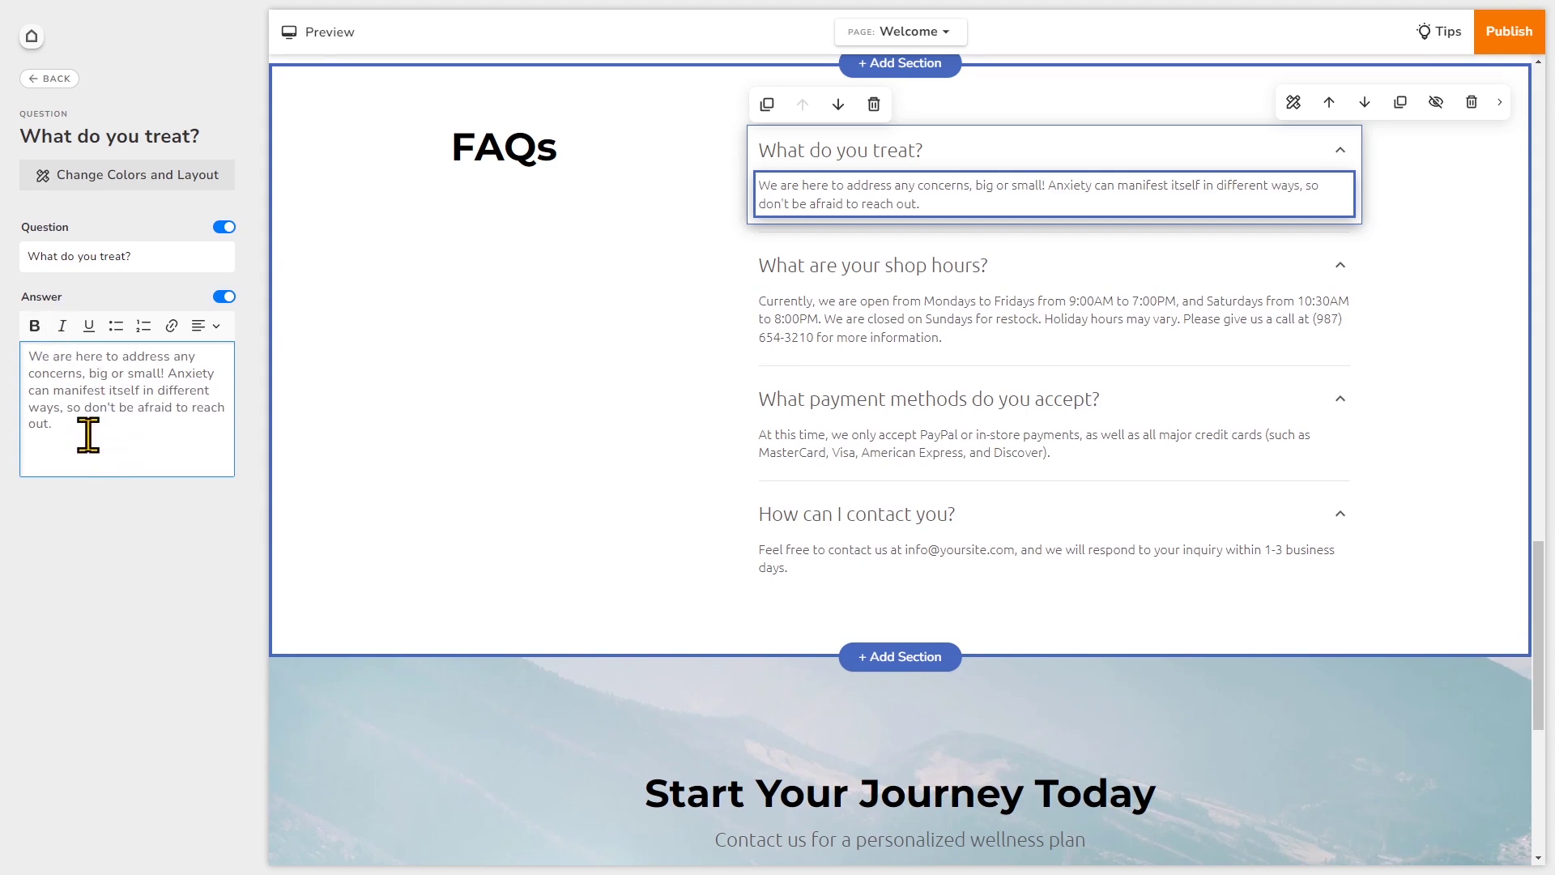
Make 'can manifest…reach out.' bold, italic and underlined, and bring up its link settings.
left_click_drag(55, 425, 26, 416)
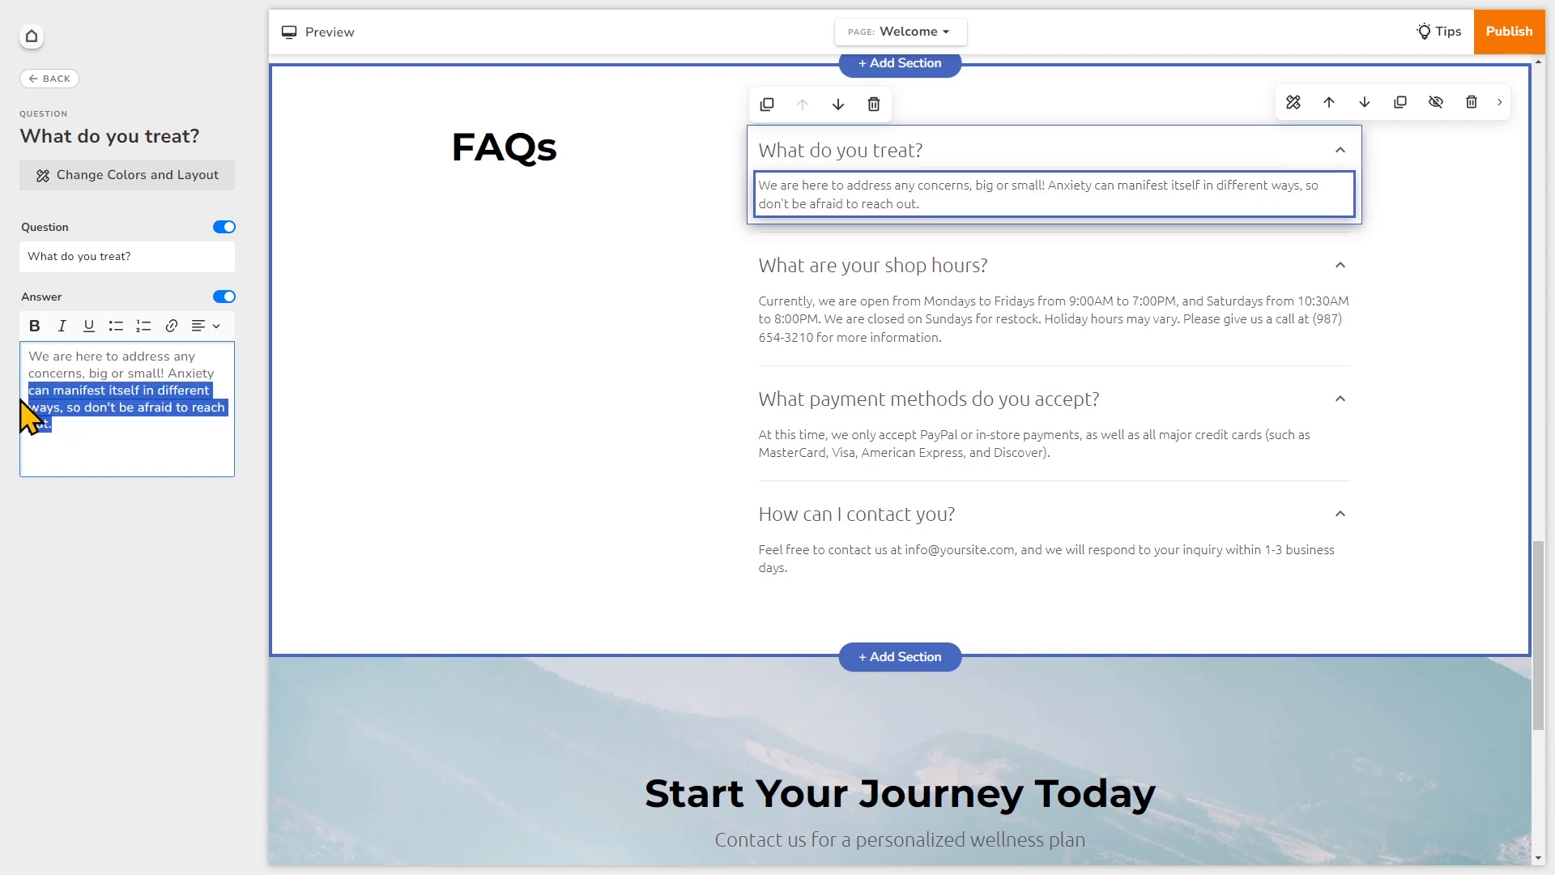
left_click(34, 326)
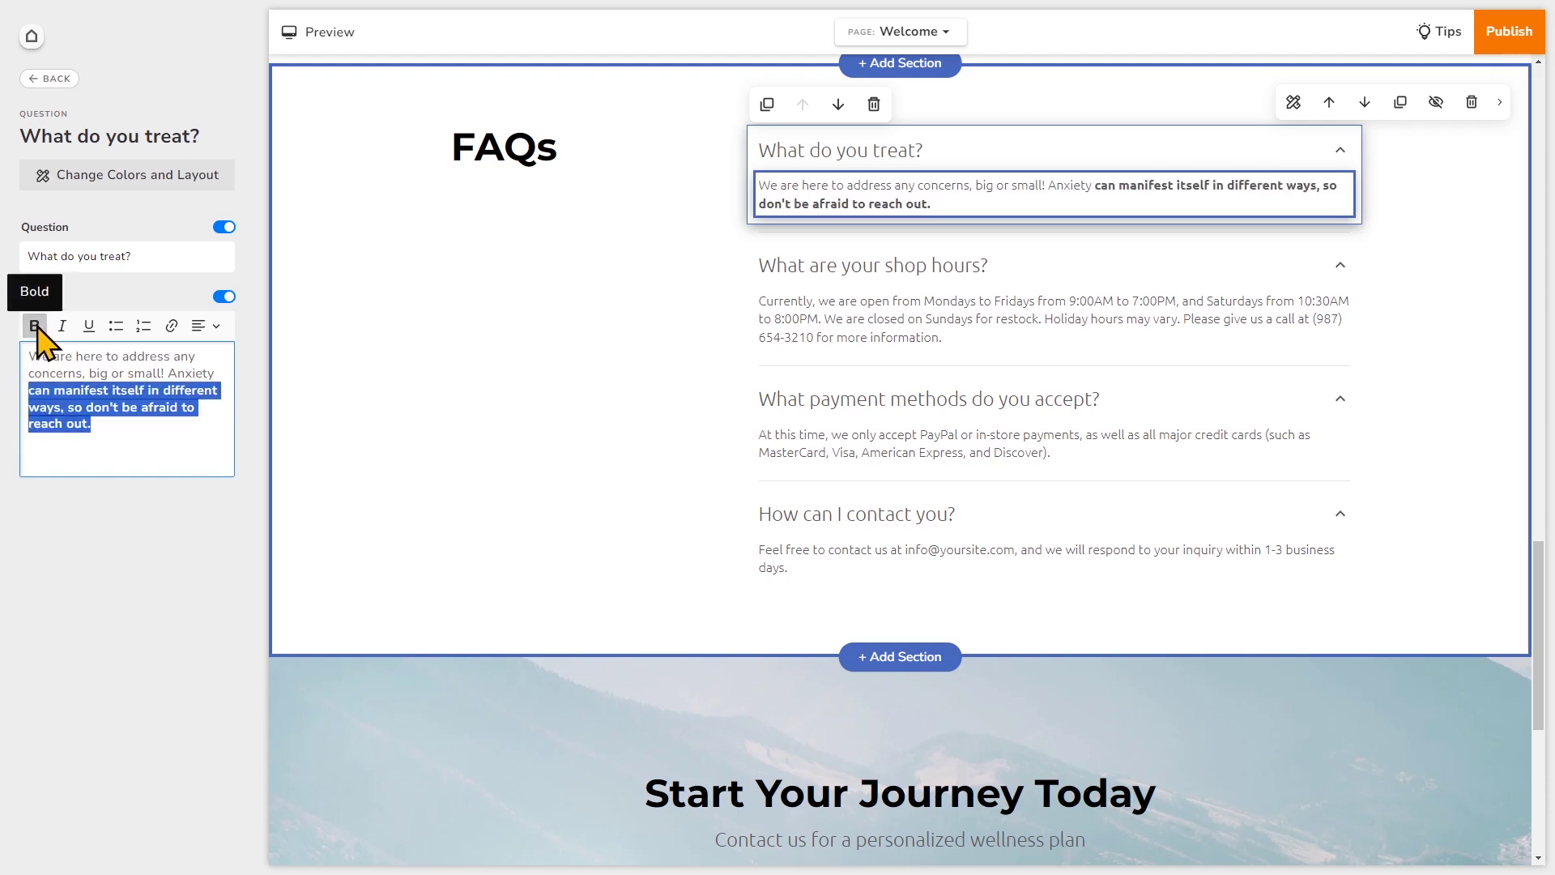
left_click(60, 326)
left_click(89, 327)
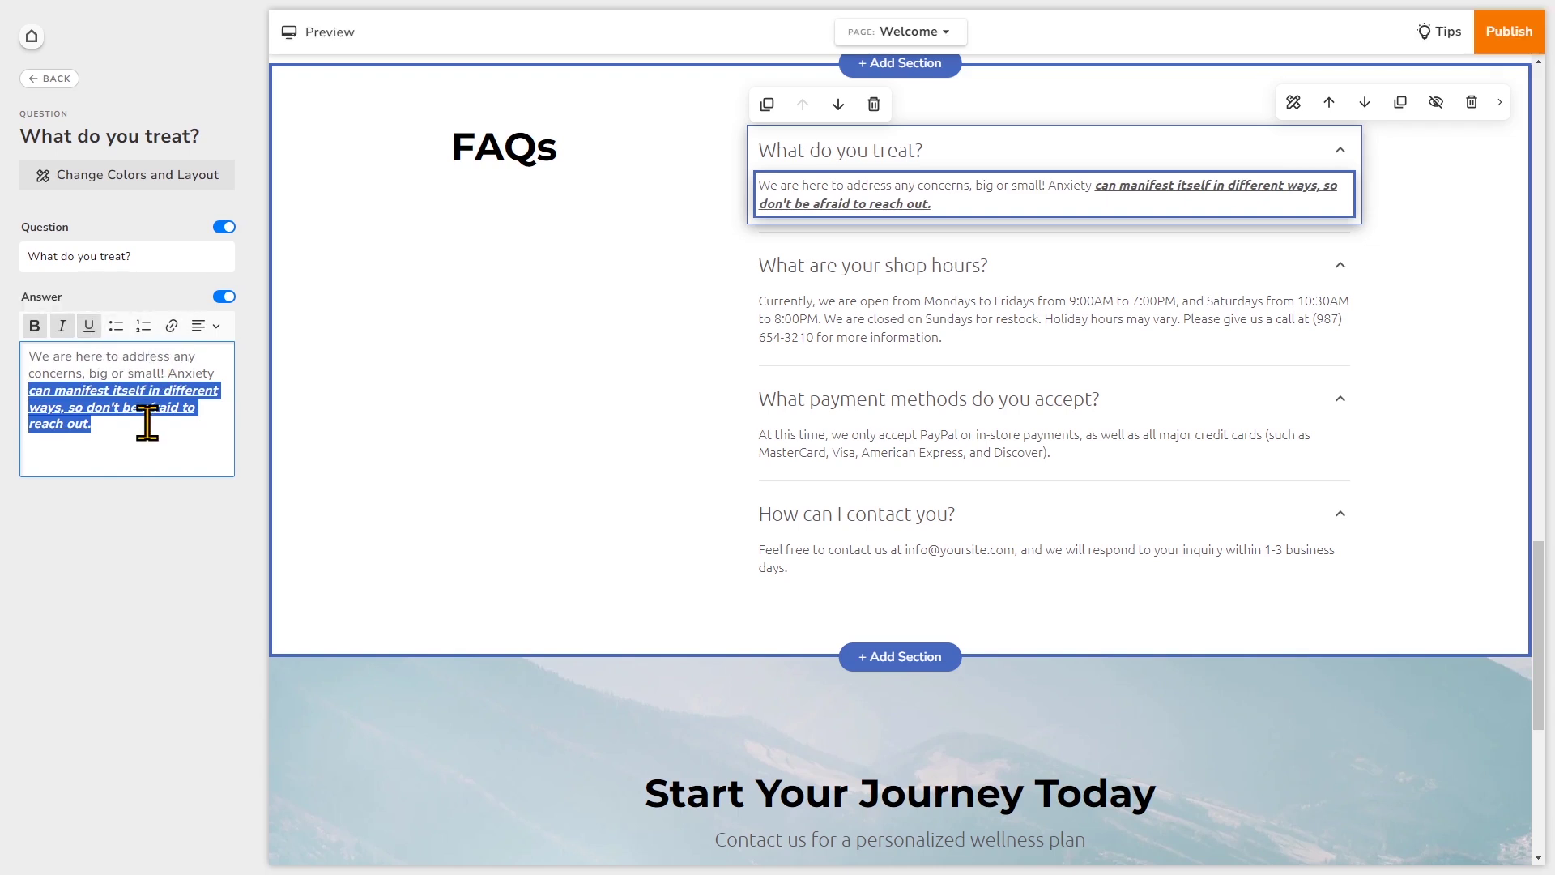
left_click(172, 325)
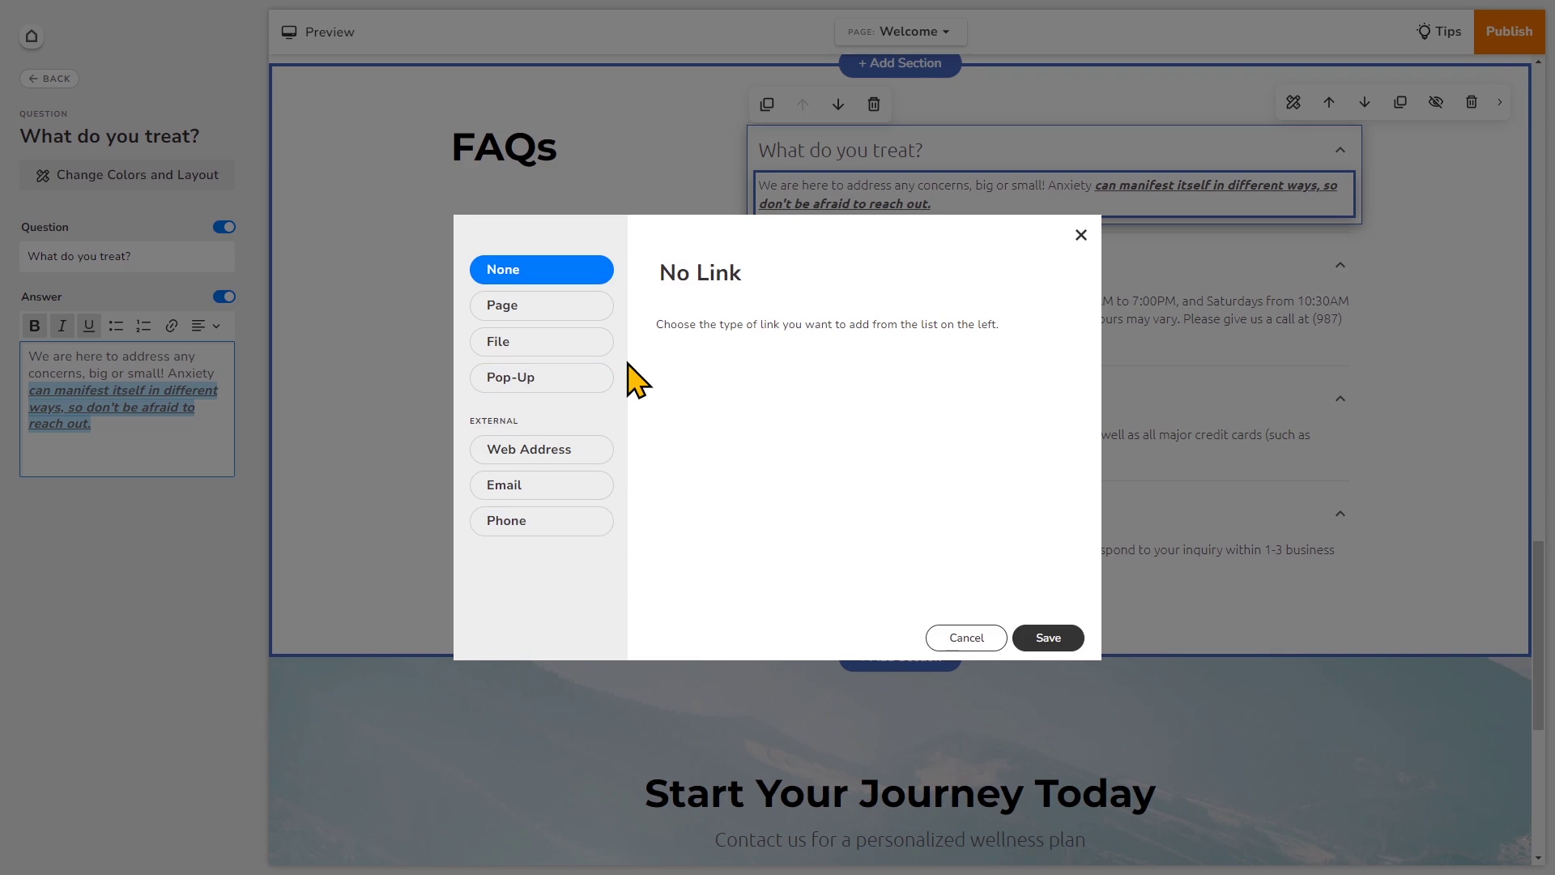
Link the styled phrase to the Contact page's Contact Us section and save.
left_click(600, 325)
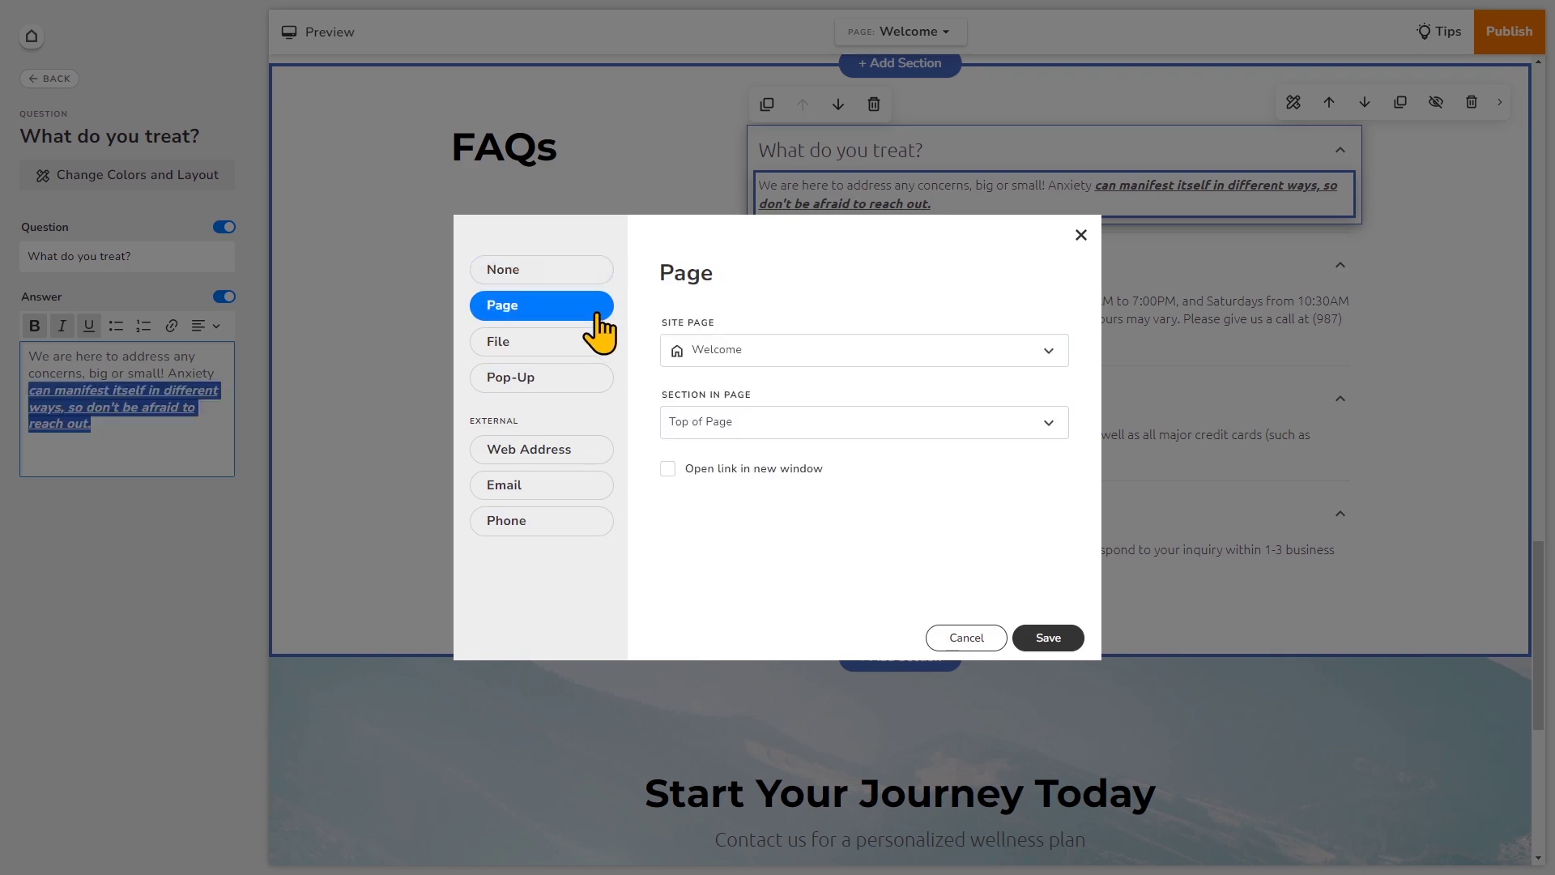
left_click(687, 349)
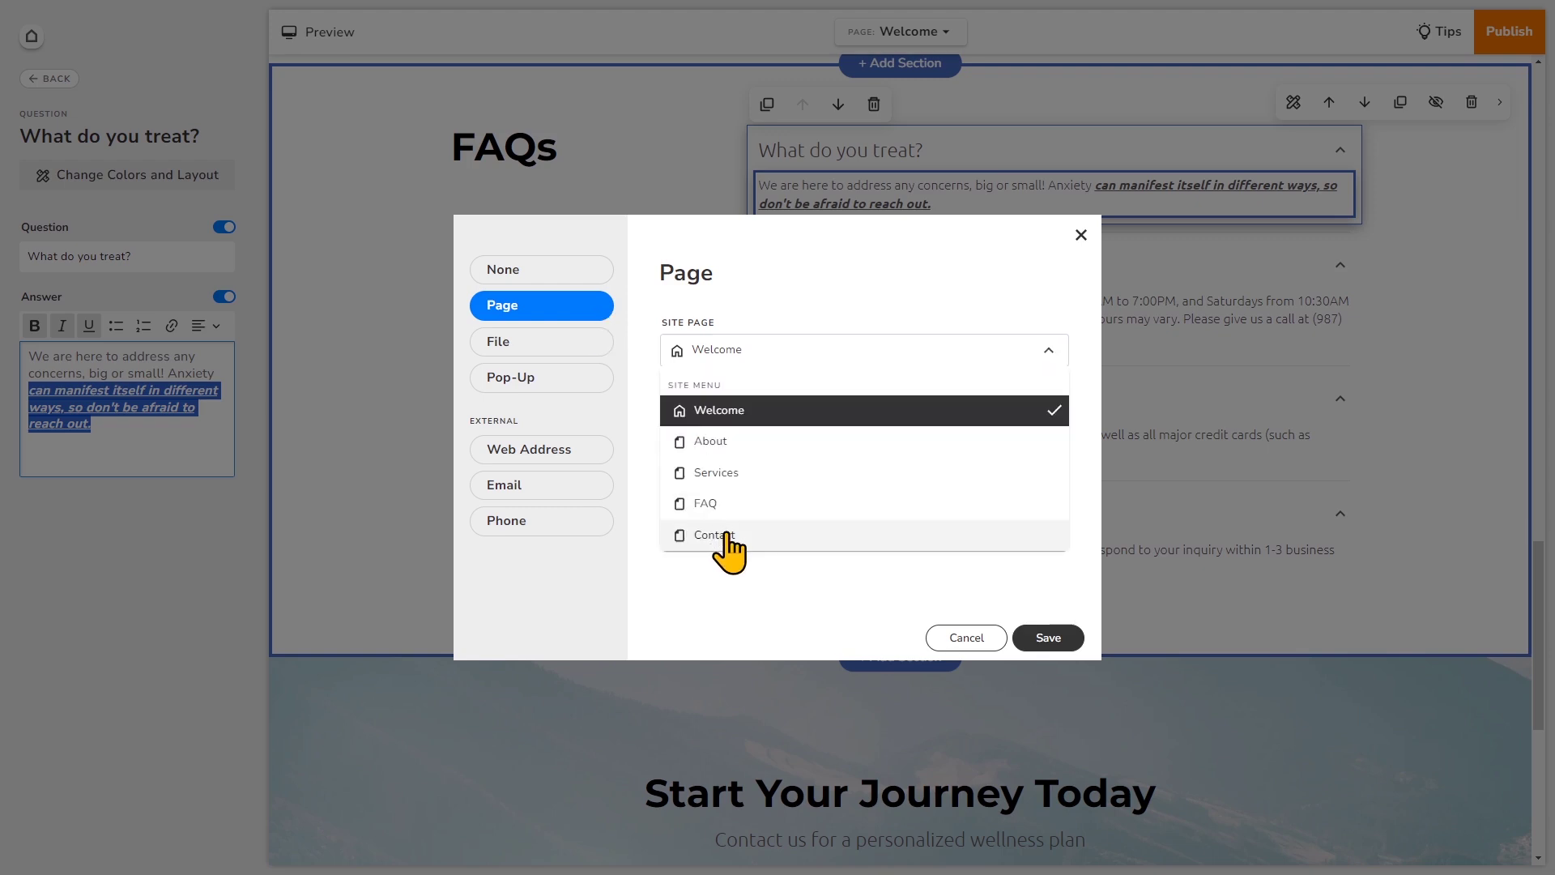
left_click(730, 535)
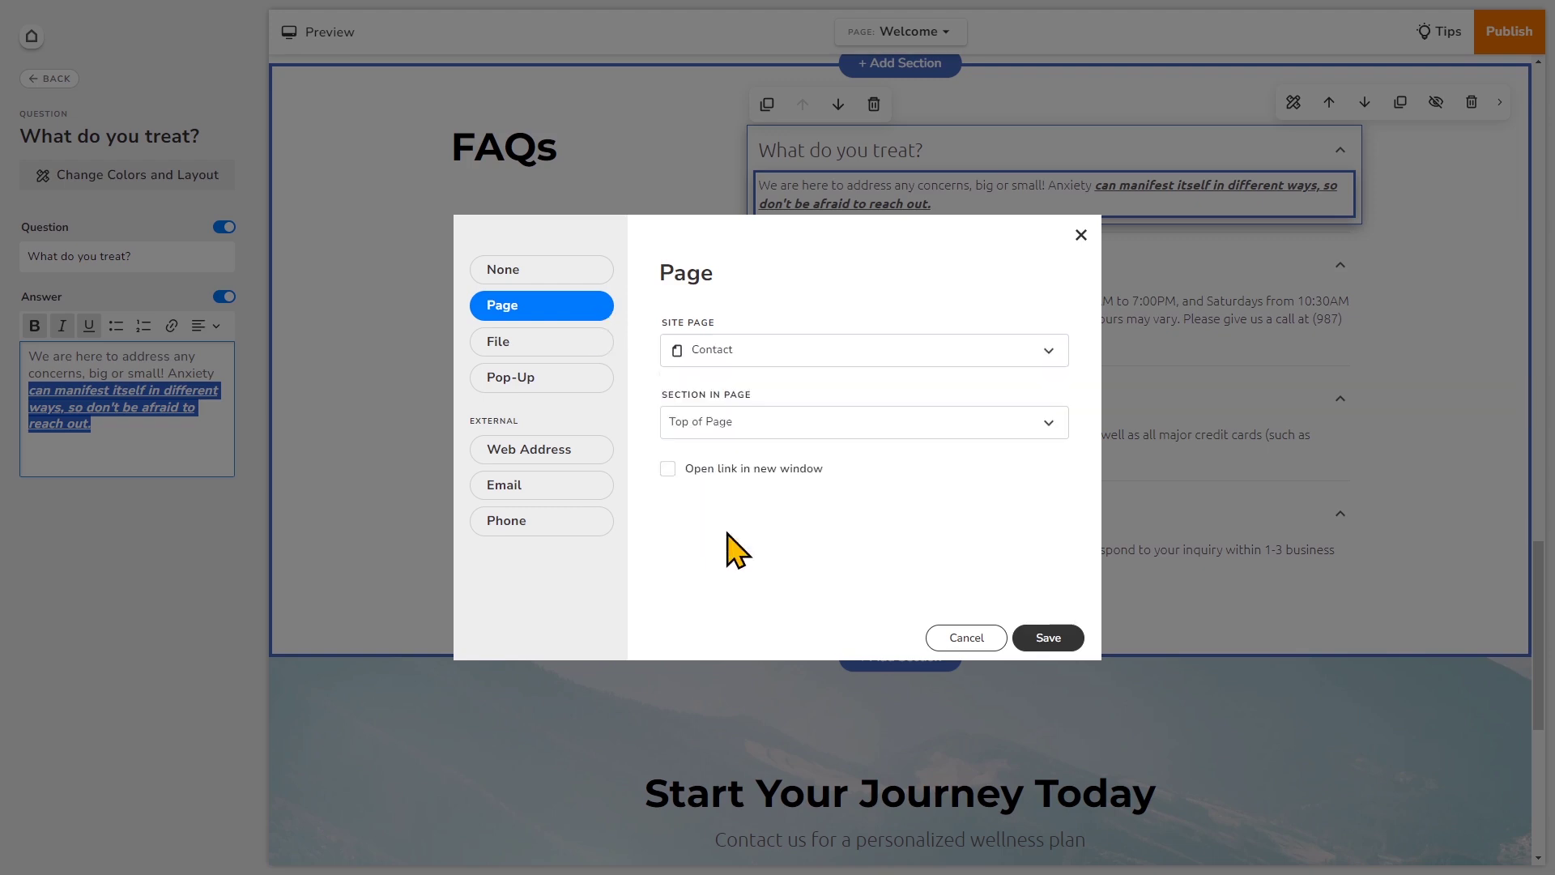
left_click(784, 422)
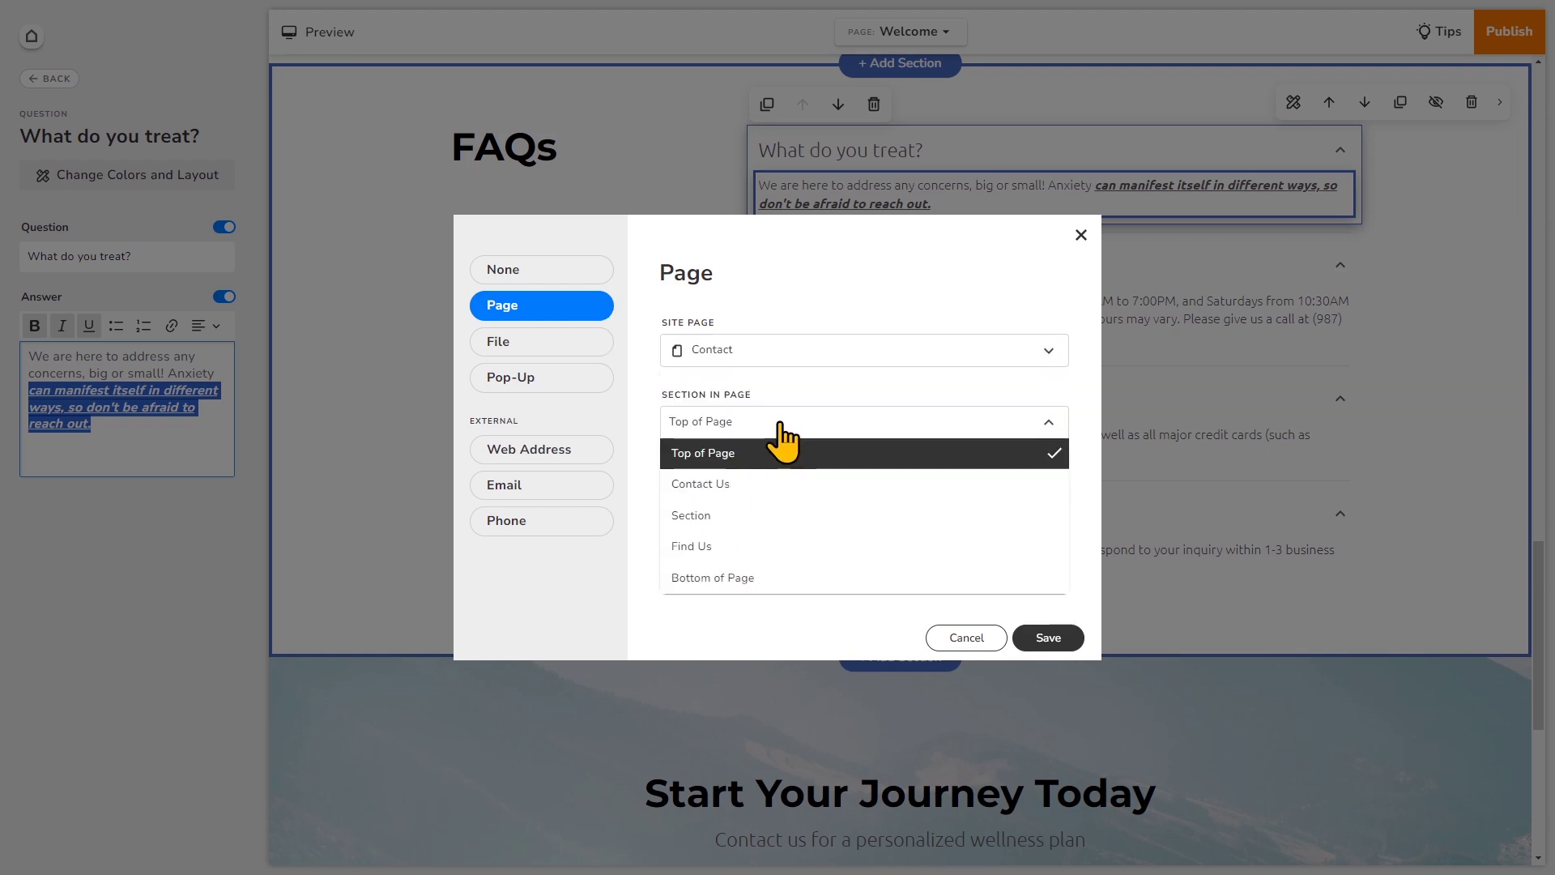
left_click(777, 486)
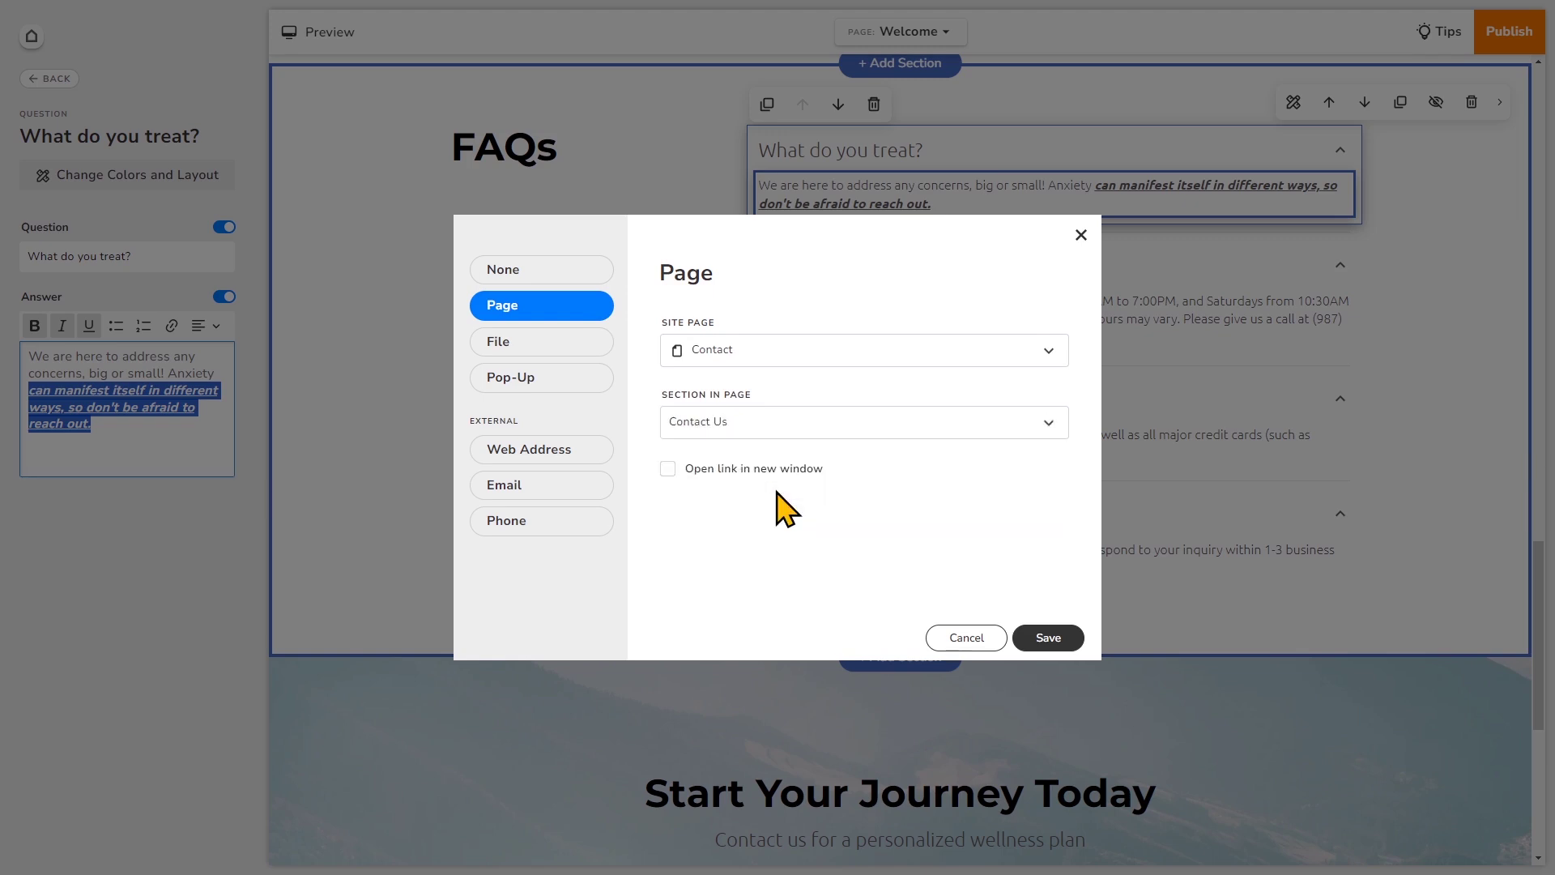
left_click(1047, 637)
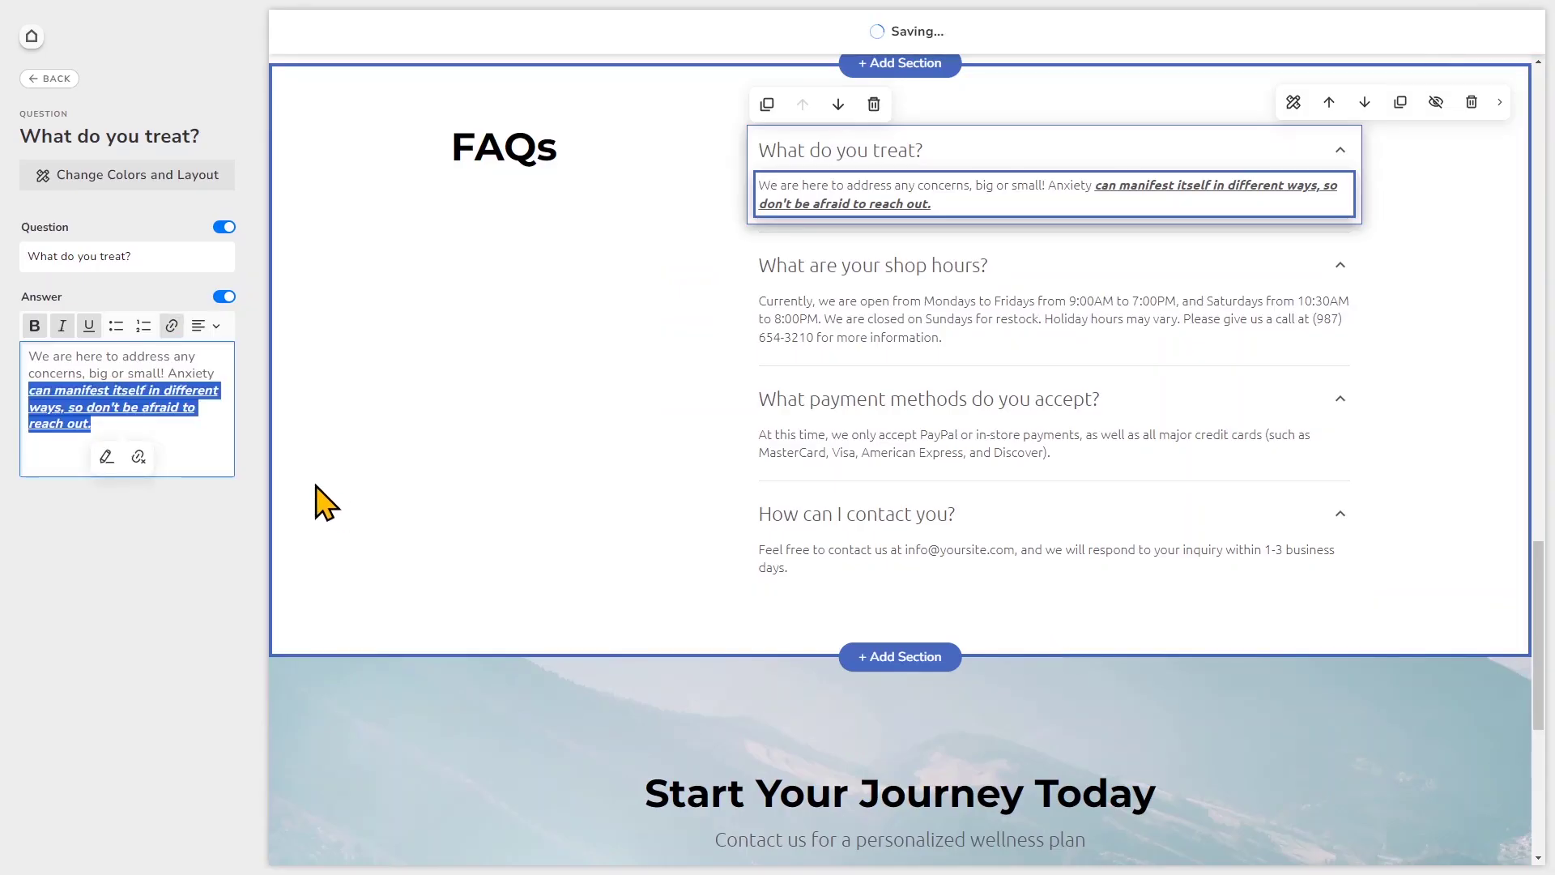
Turn the answer into a bullet, then add a numbered list with items List and List 2.
left_click(205, 441)
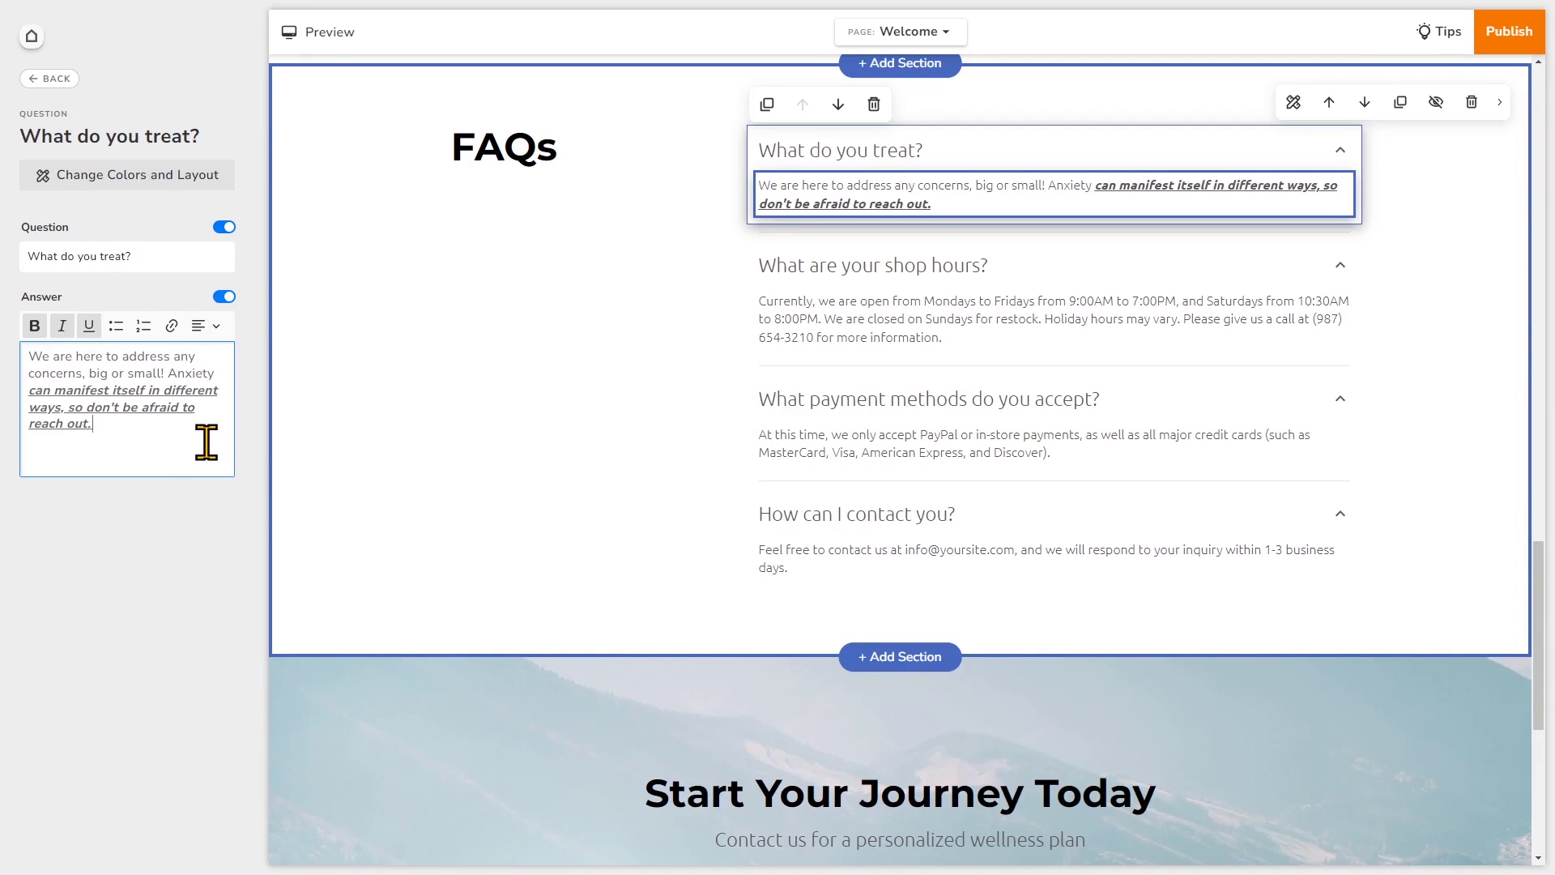
left_click(116, 326)
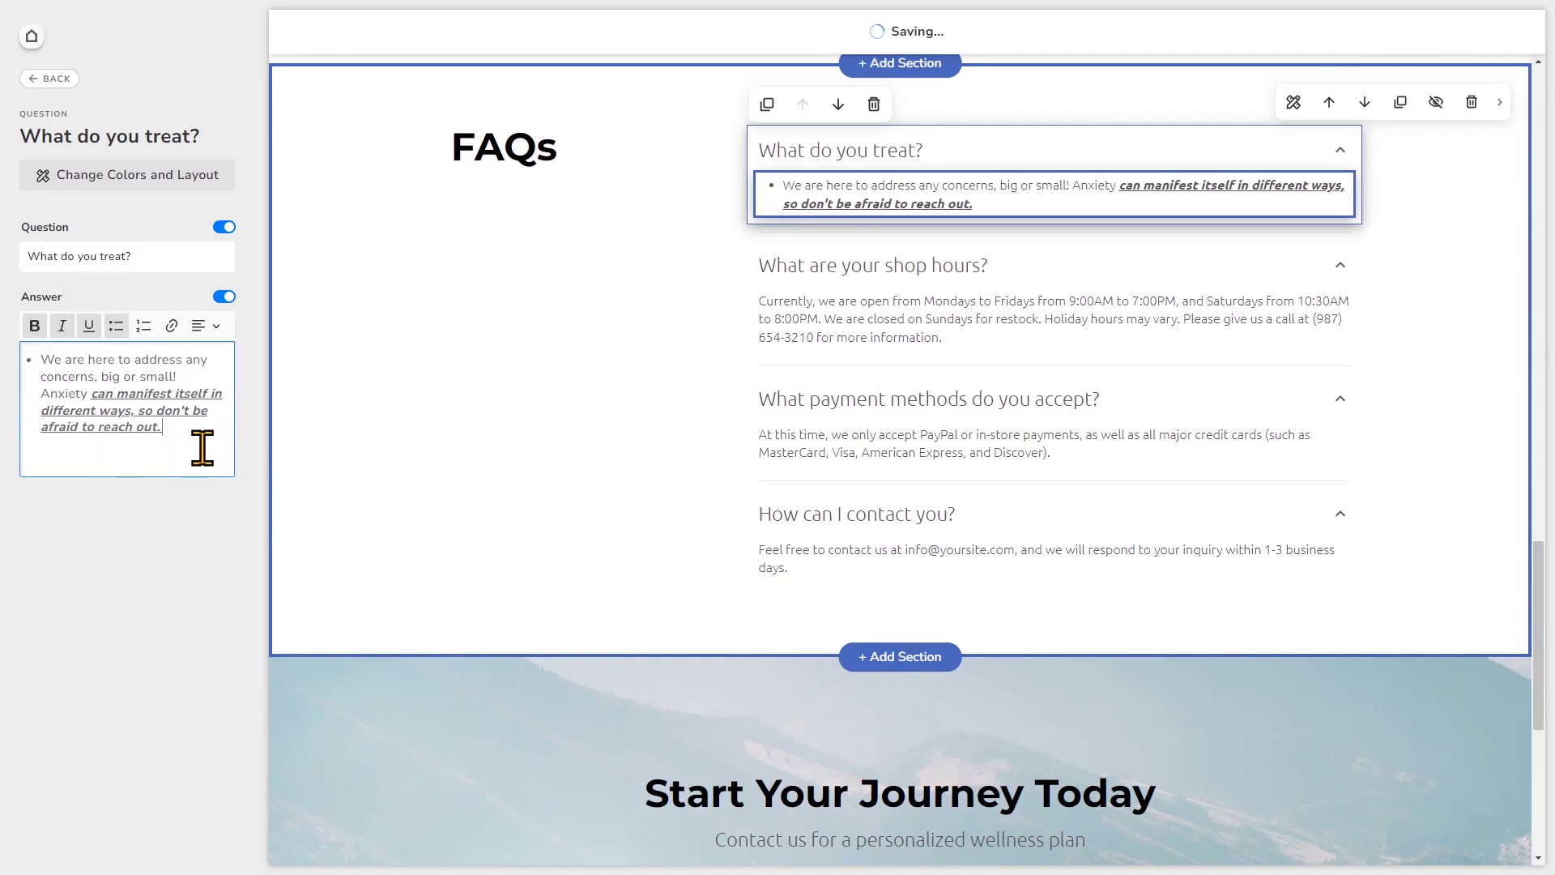
key("Return")
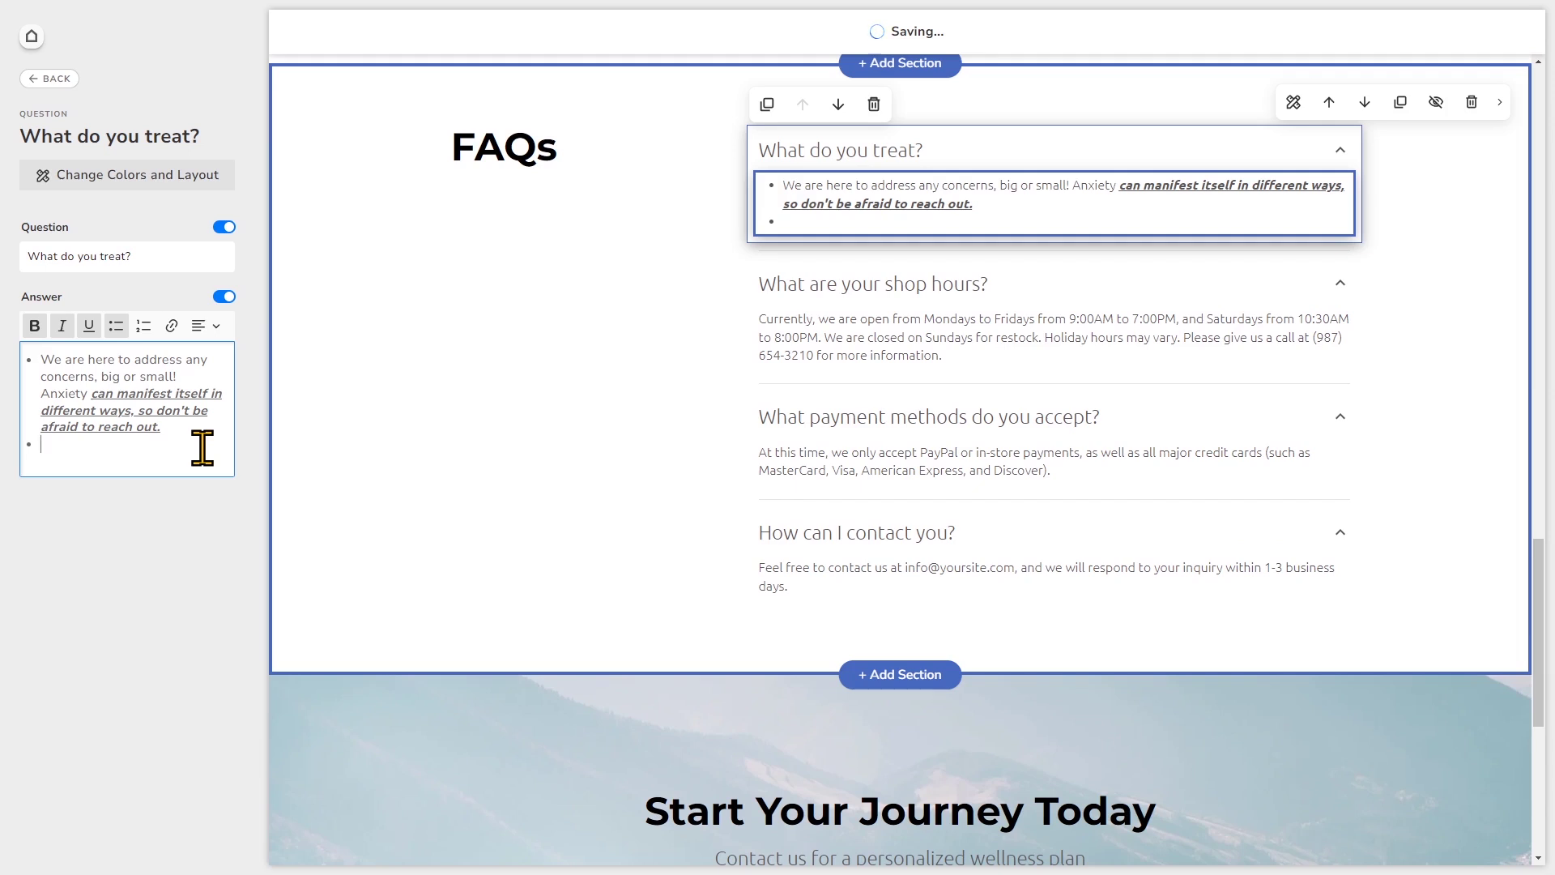
type("List")
left_click(144, 326)
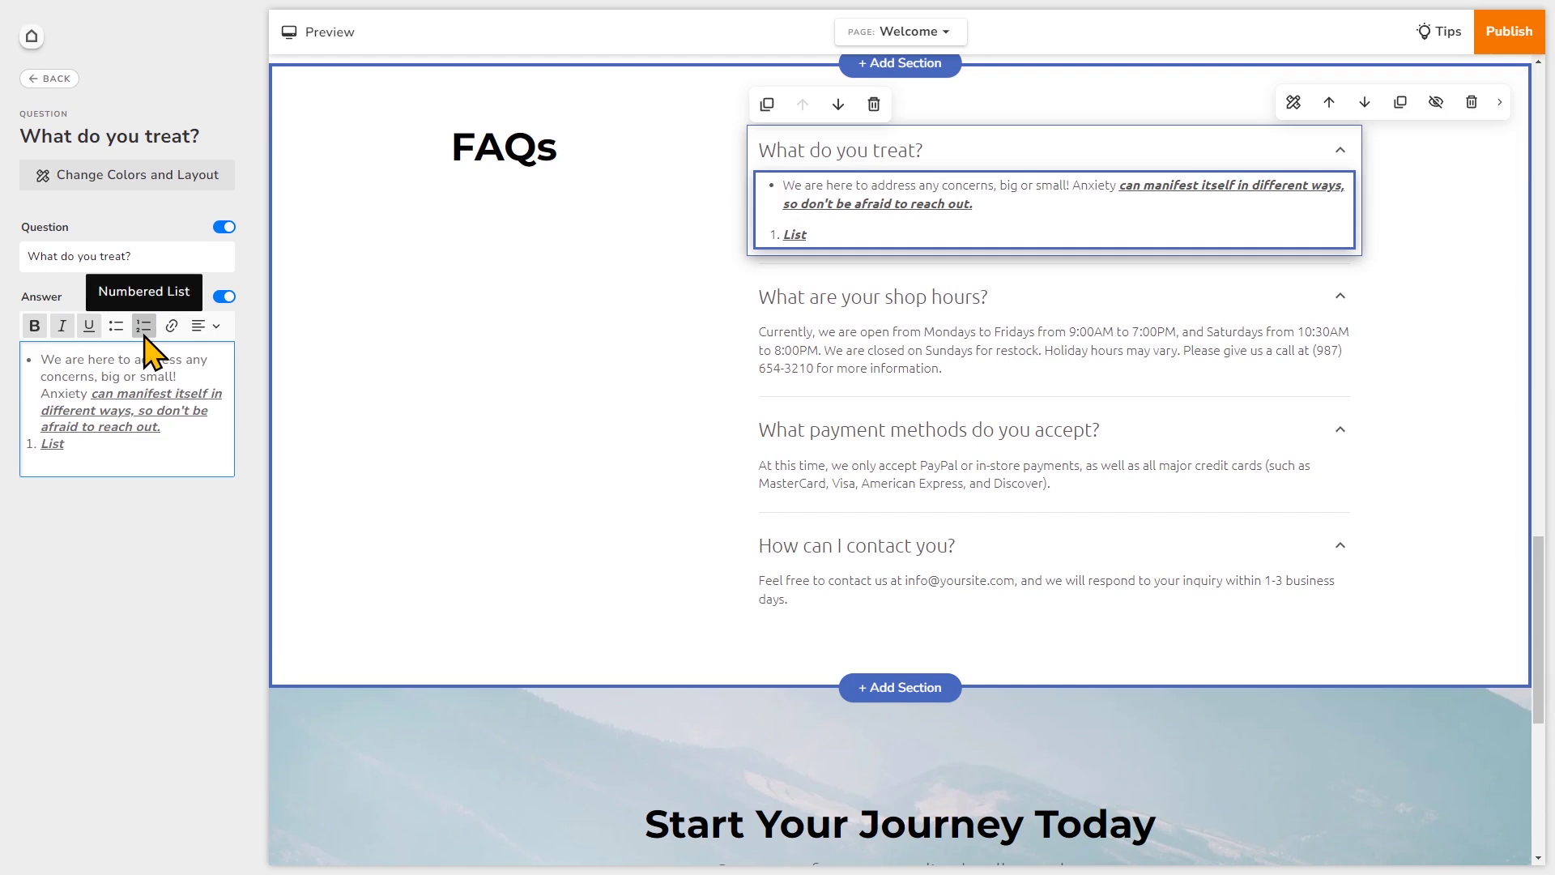
key("Return")
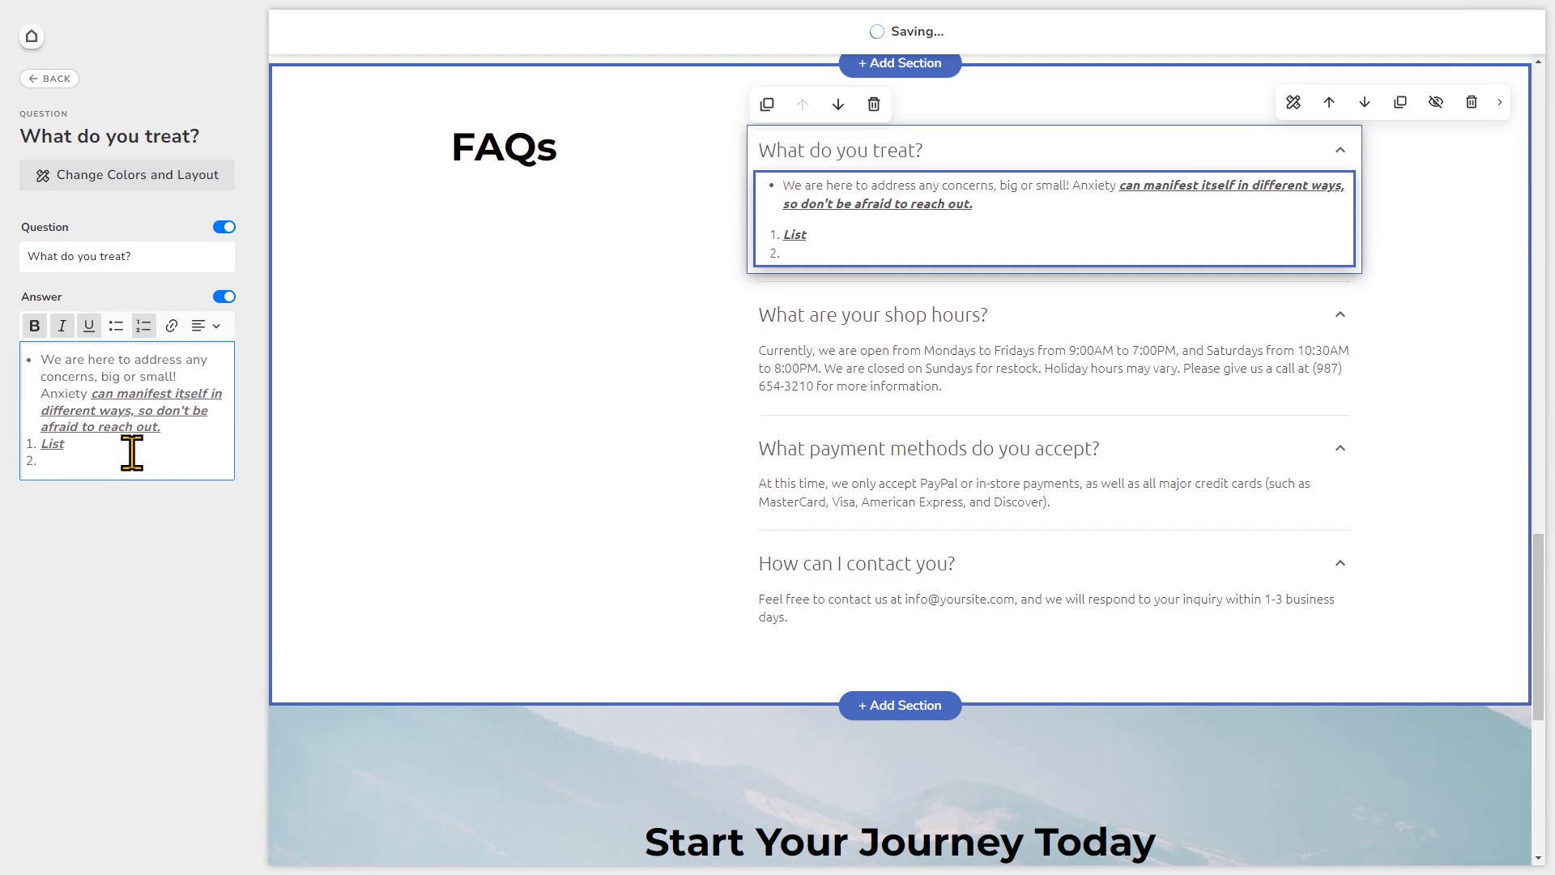
type("List 2")
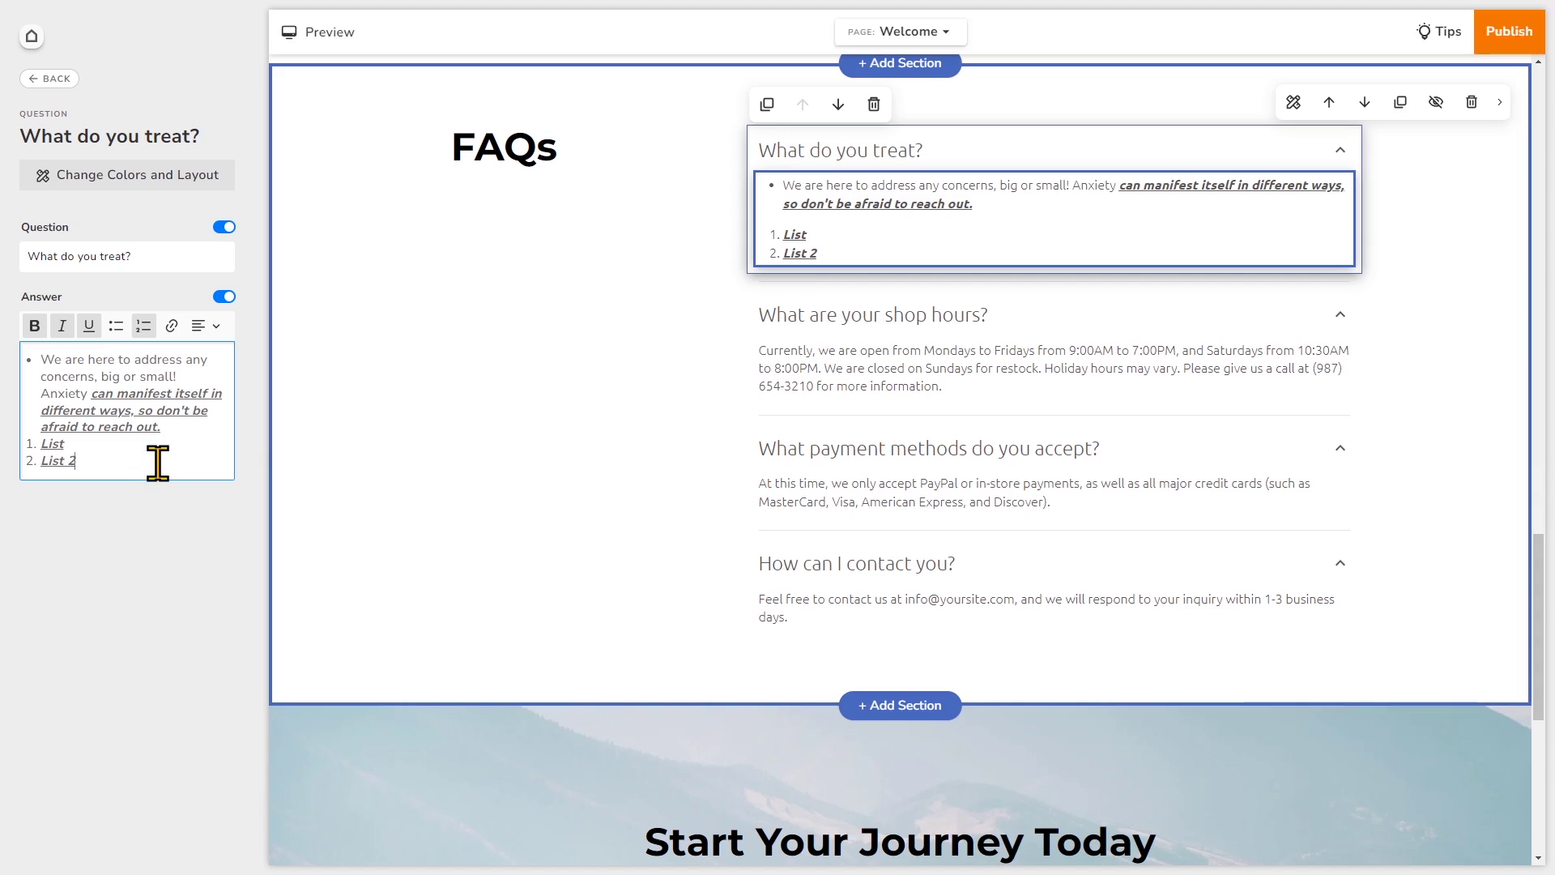
Center-align the entire answer text and finish editing it.
key("ctrl+a")
left_click(208, 326)
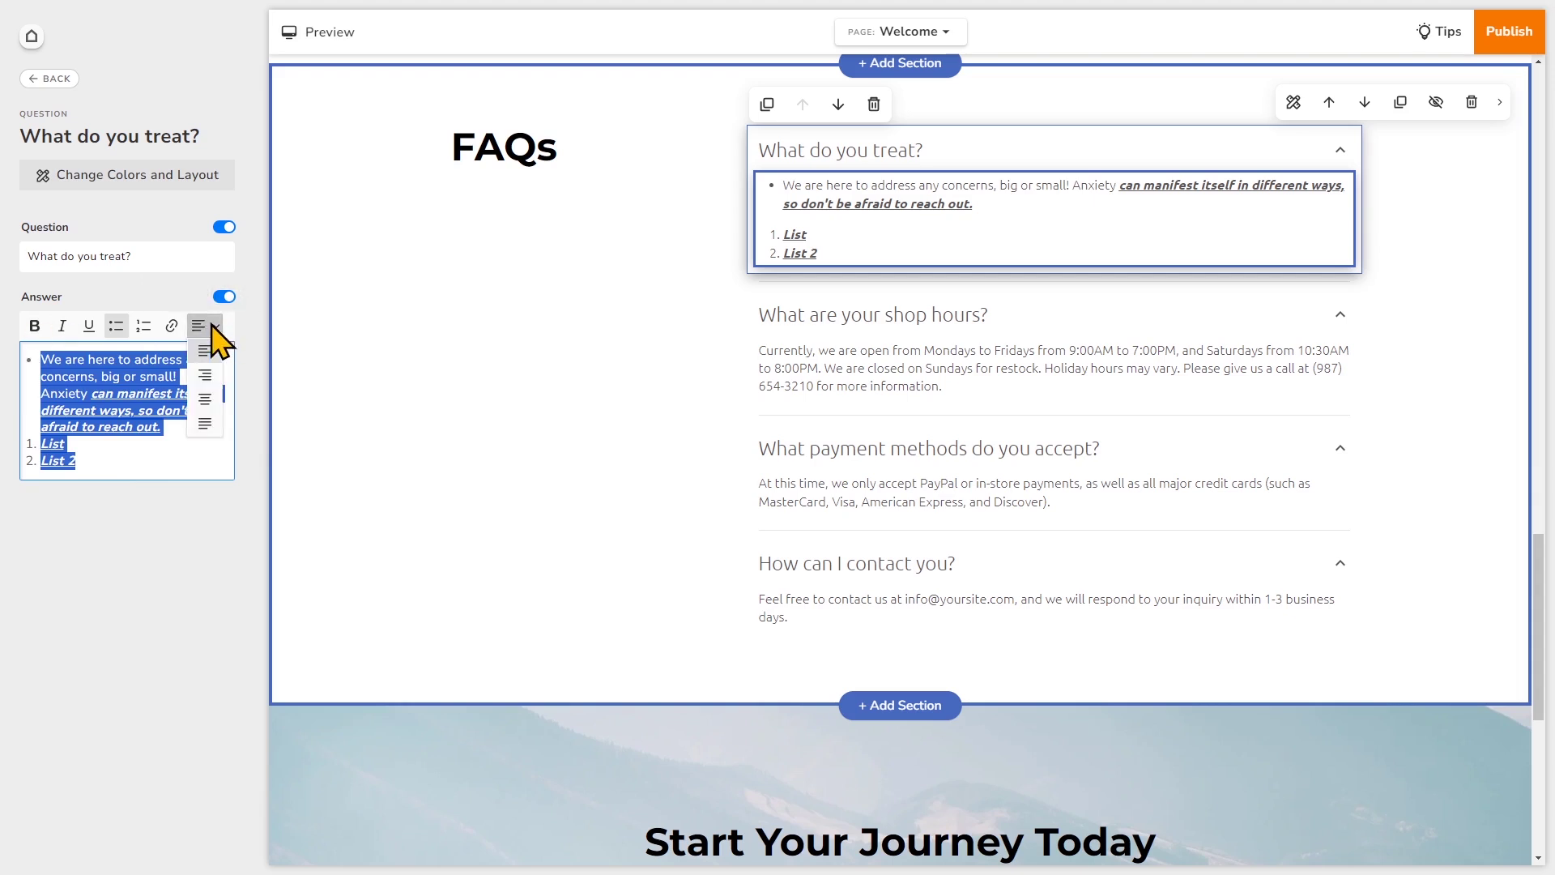
left_click(205, 374)
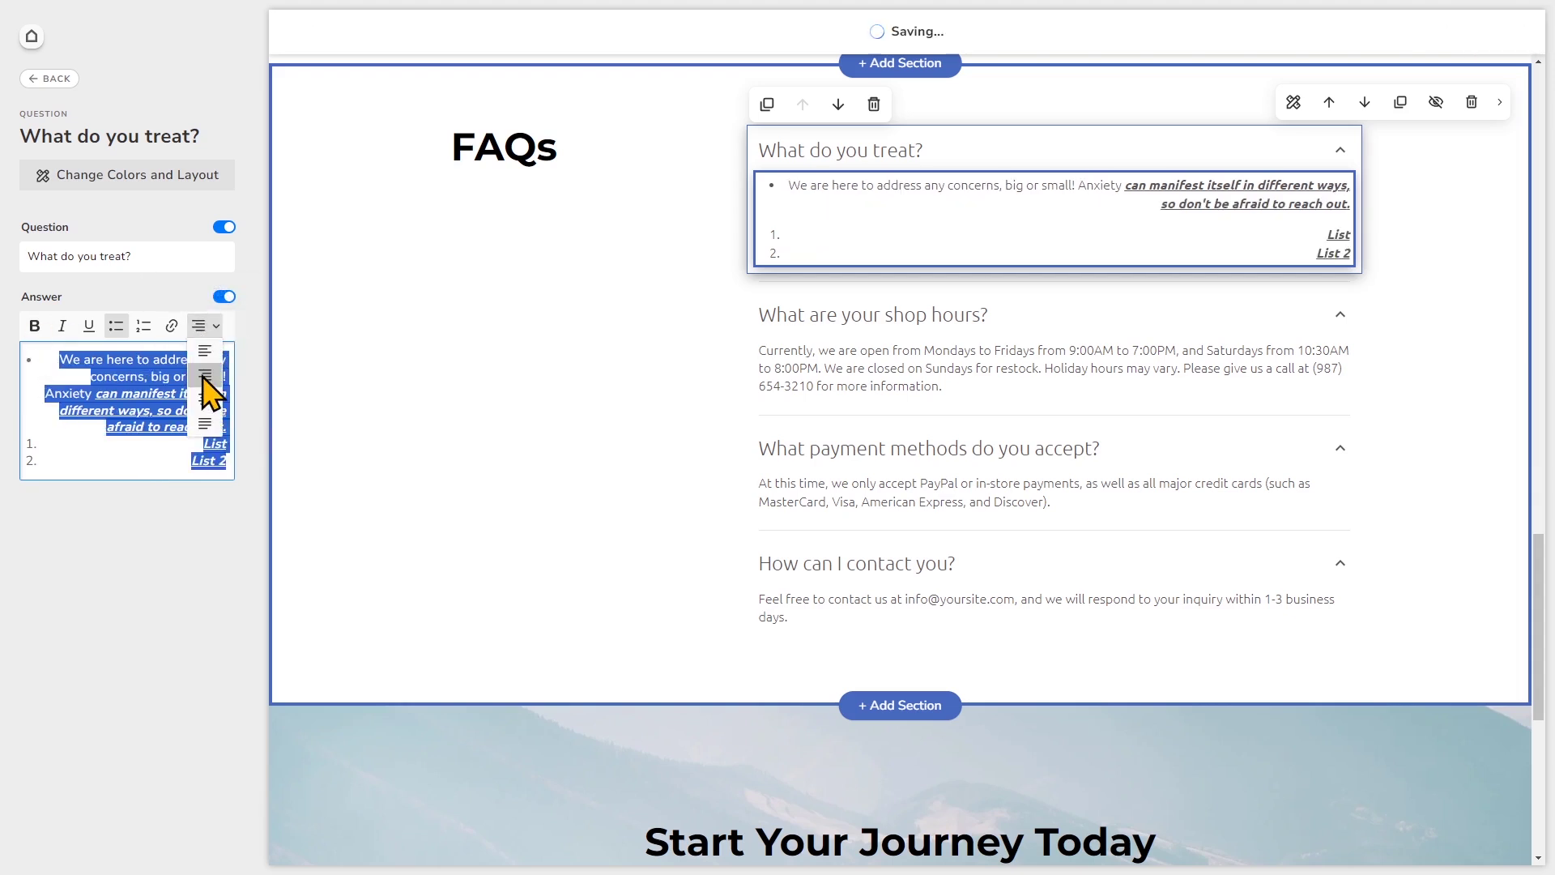
left_click(204, 399)
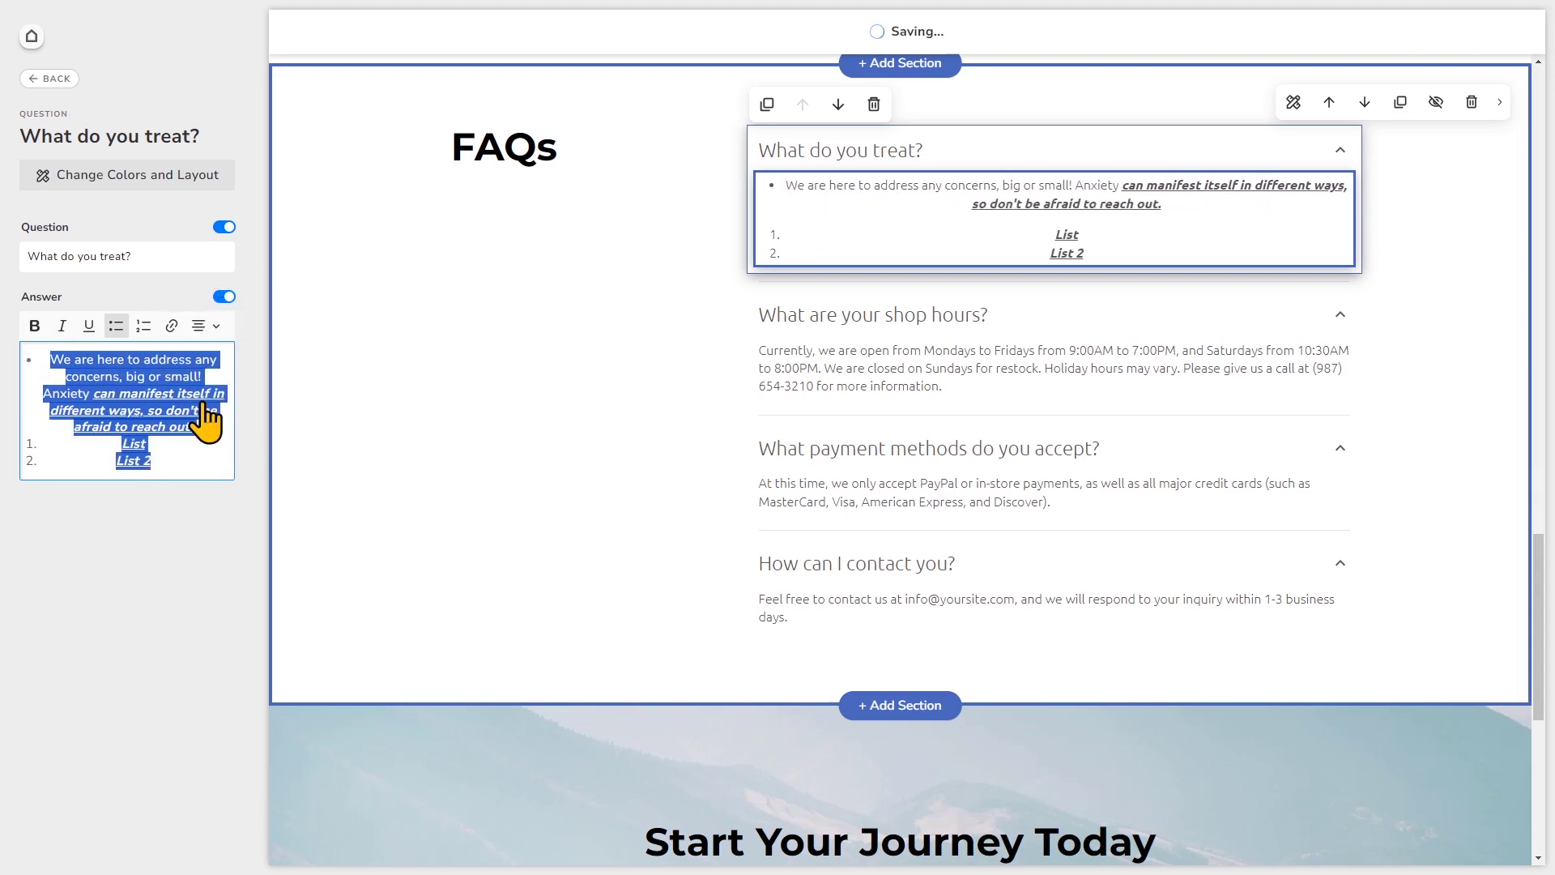
left_click(195, 459)
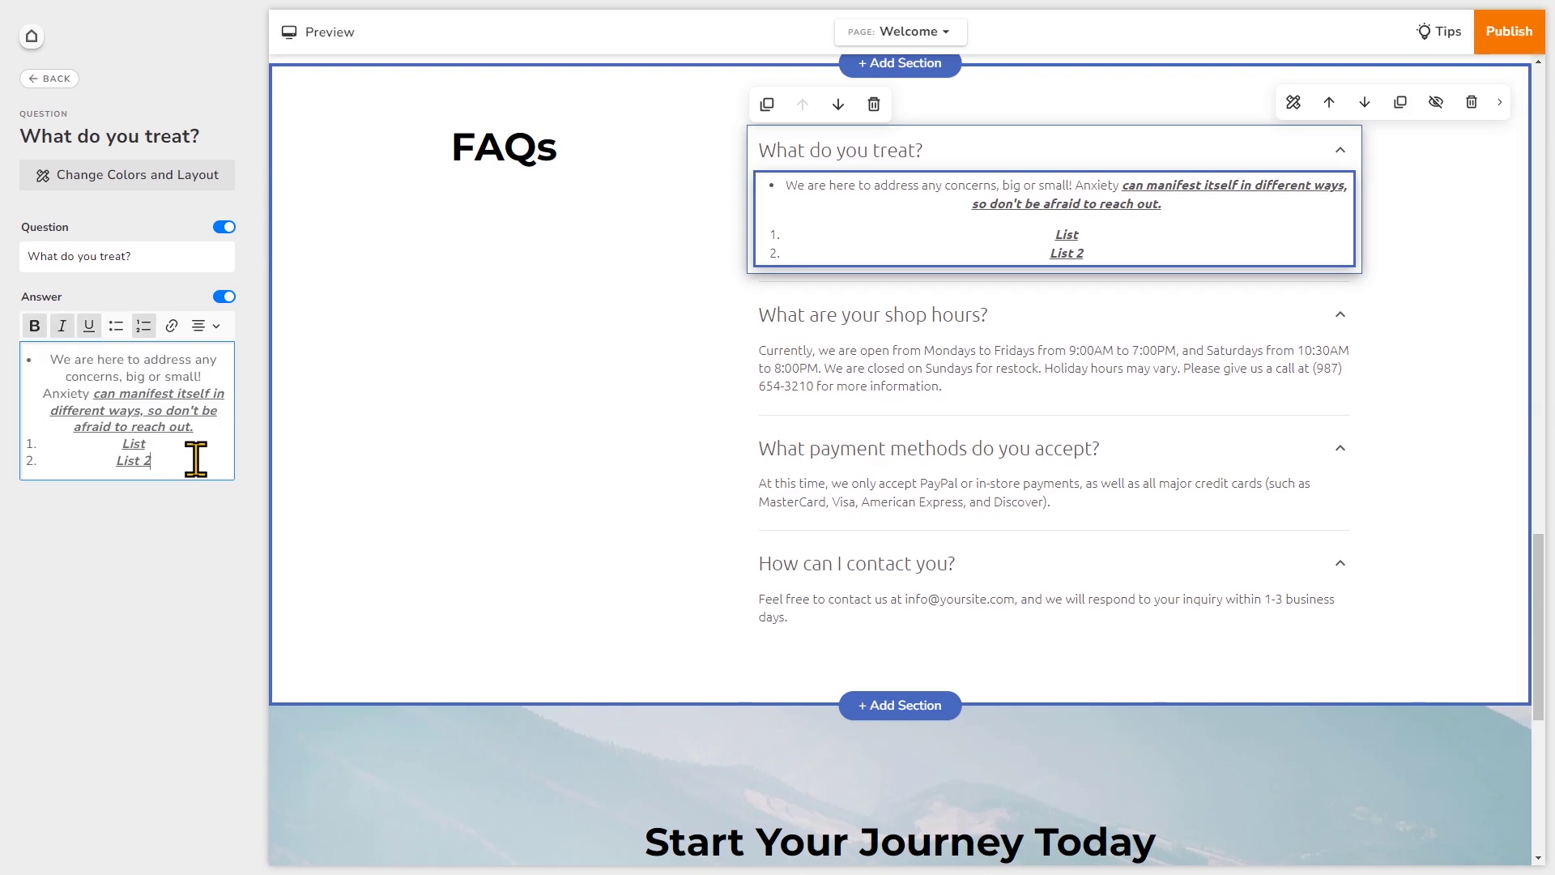
left_click(207, 535)
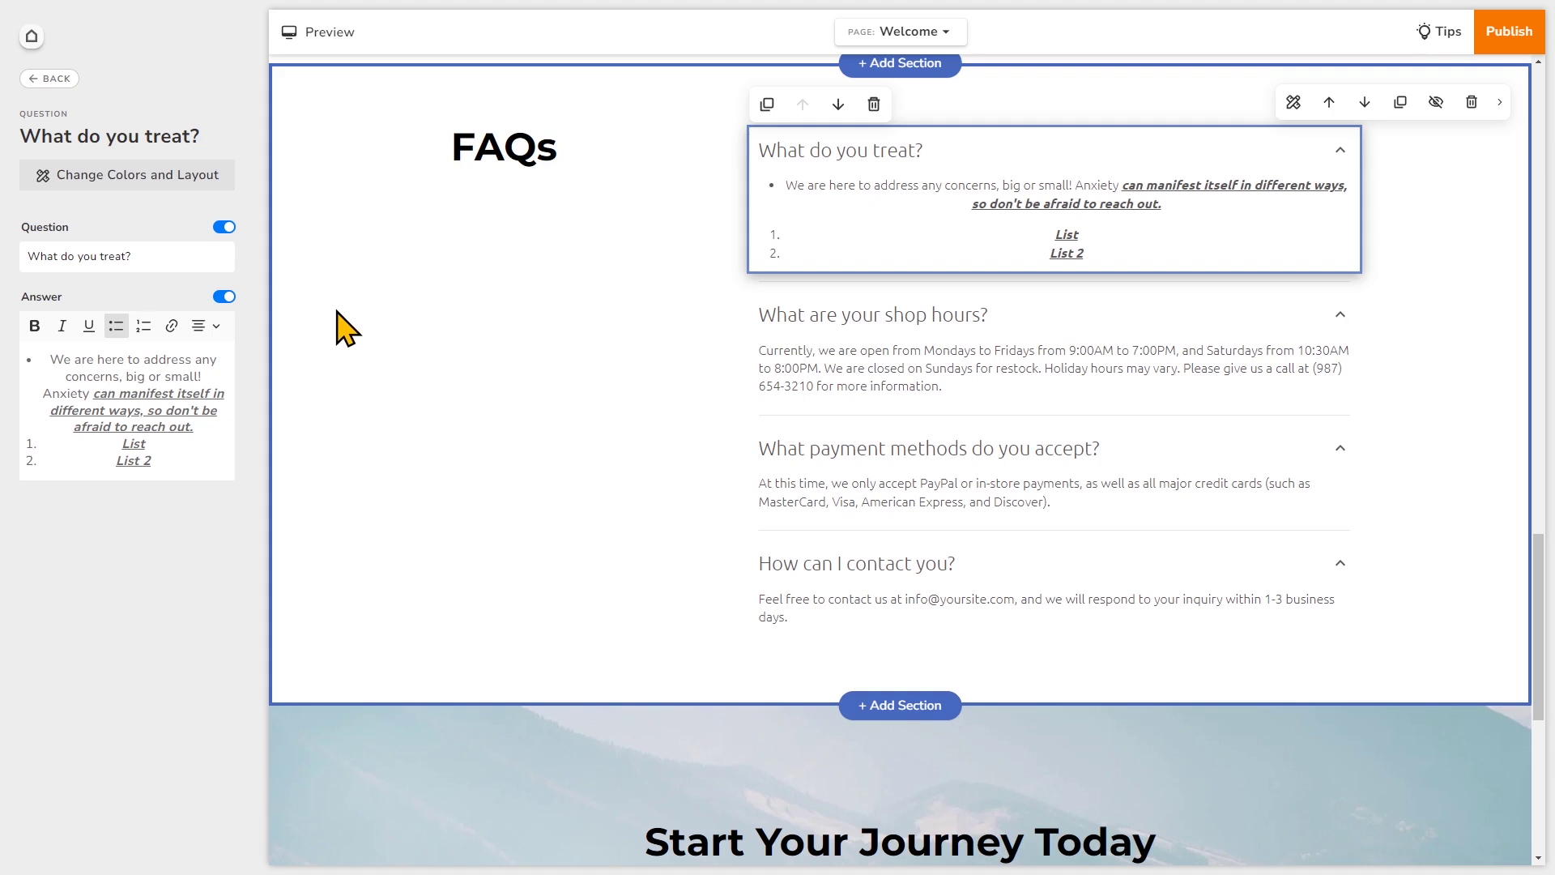
Add a fifth question 'Can I meet over video calling?' answered 'Yes, we offer that!'.
left_click(414, 356)
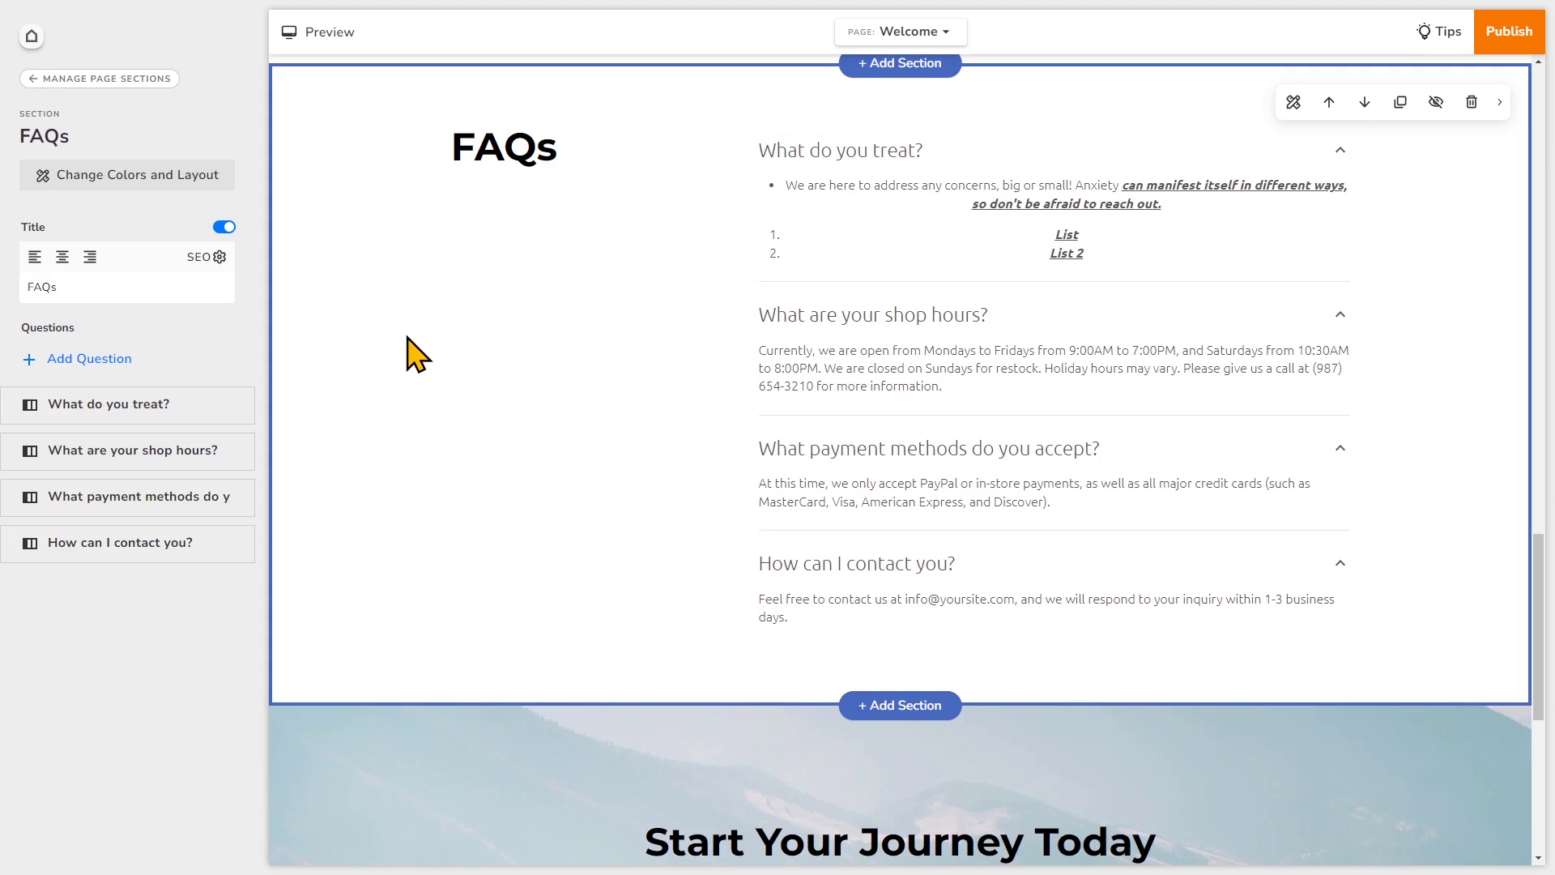
left_click(113, 359)
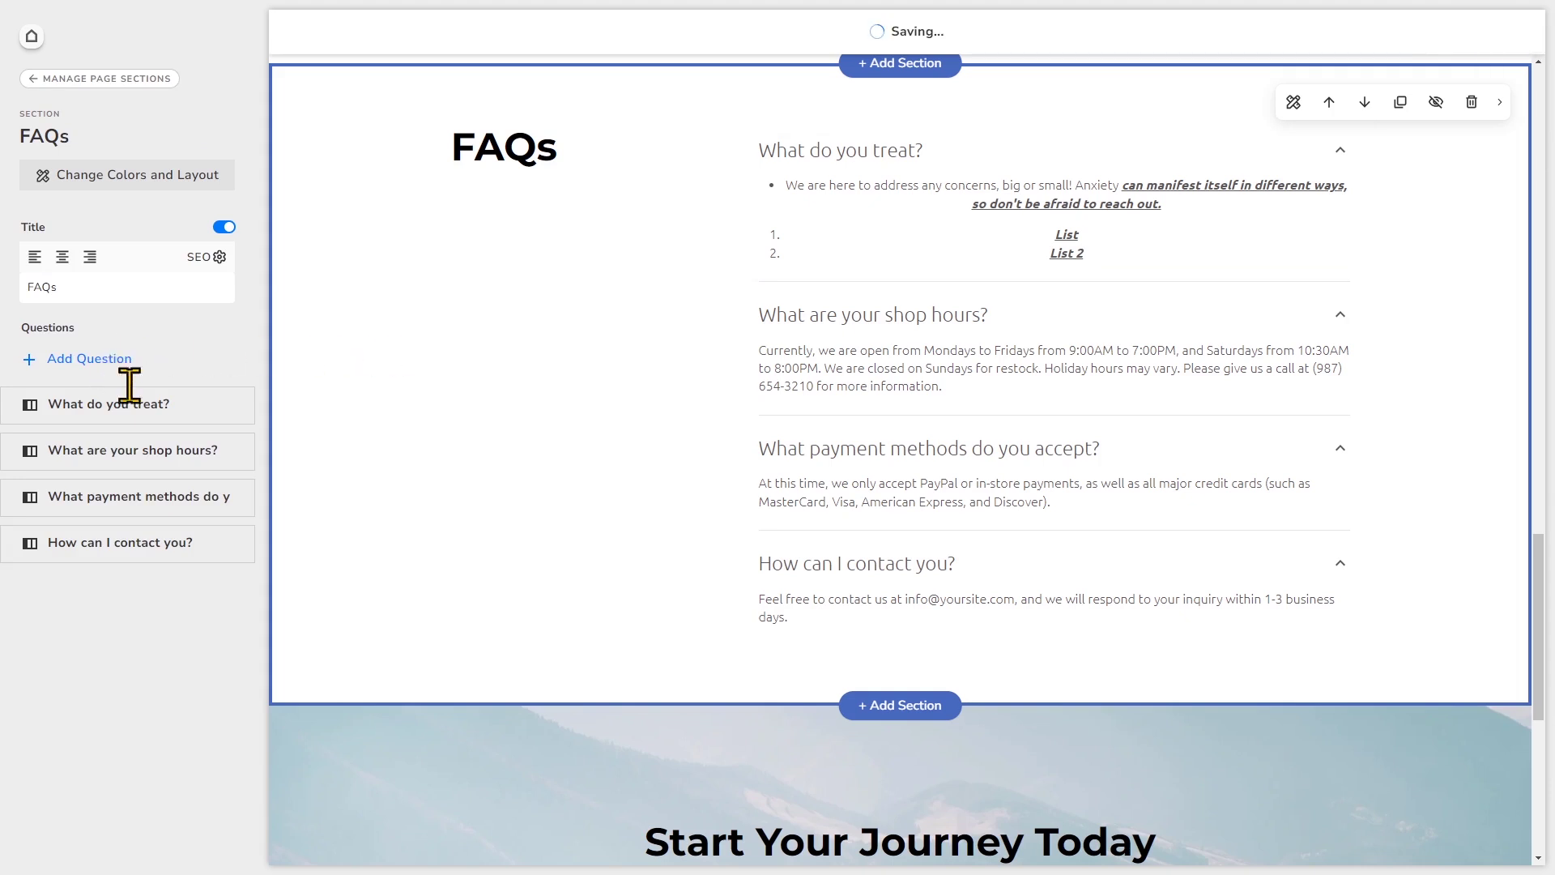
left_click_drag(227, 256, 37, 262)
key("BackSpace")
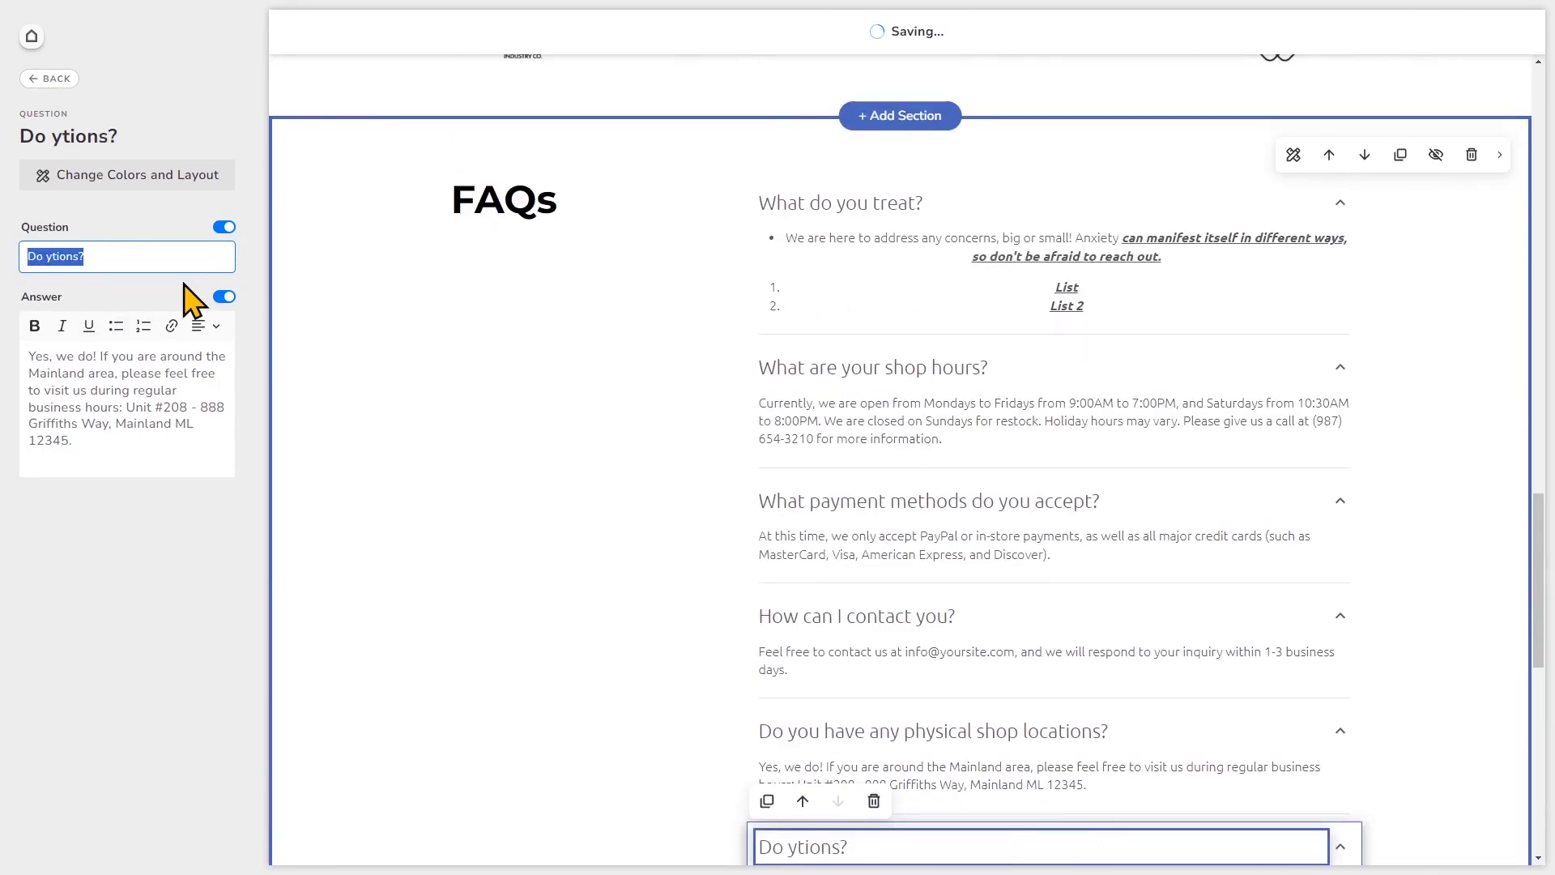
type("Can")
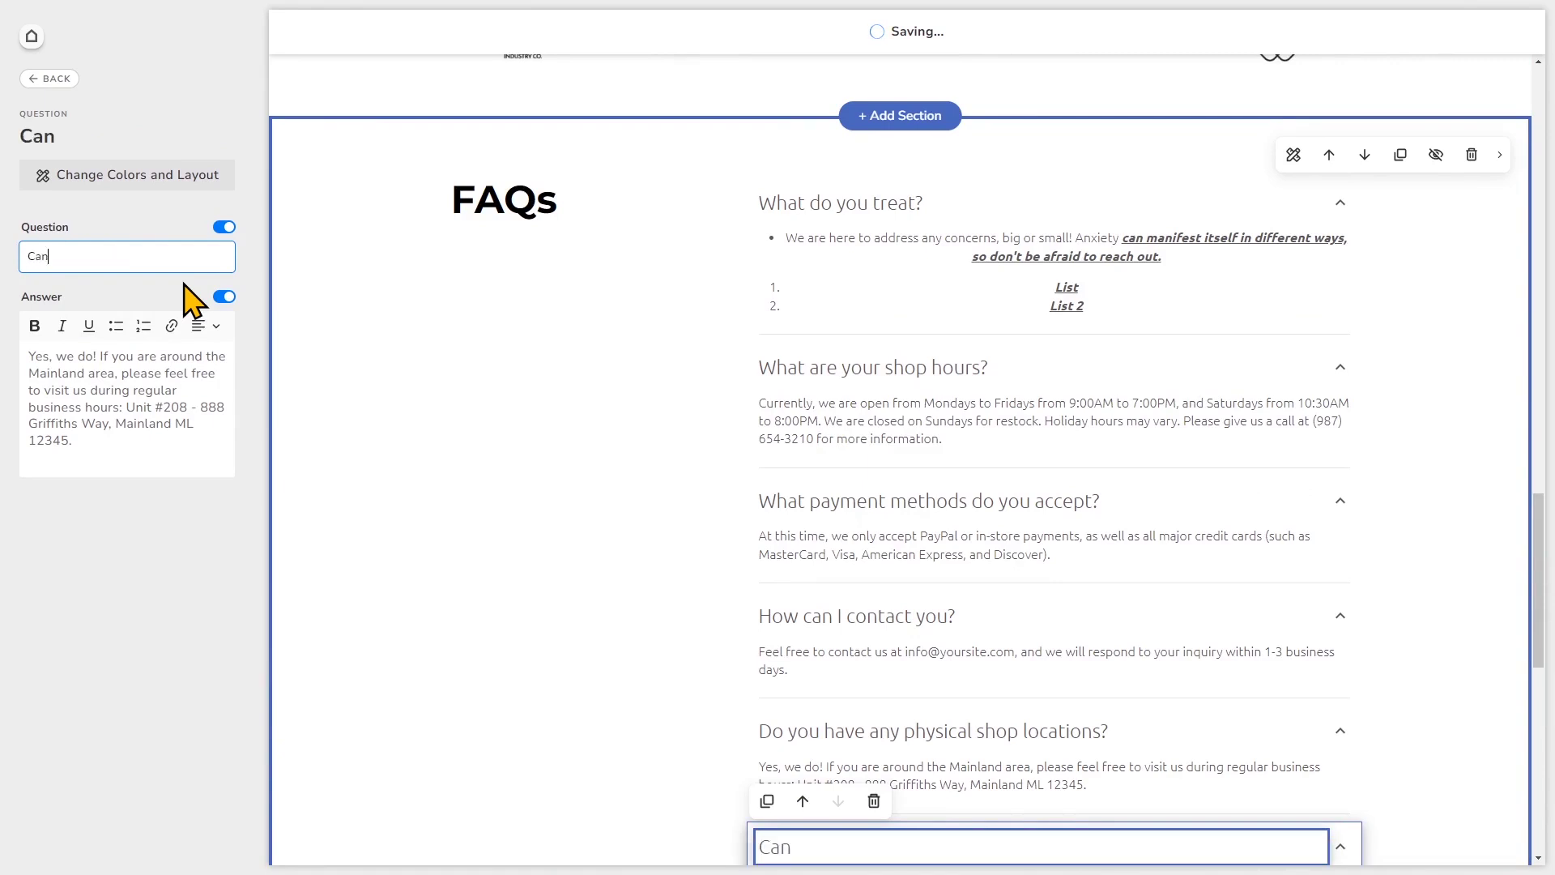
type(" I meet")
type(" over video callin")
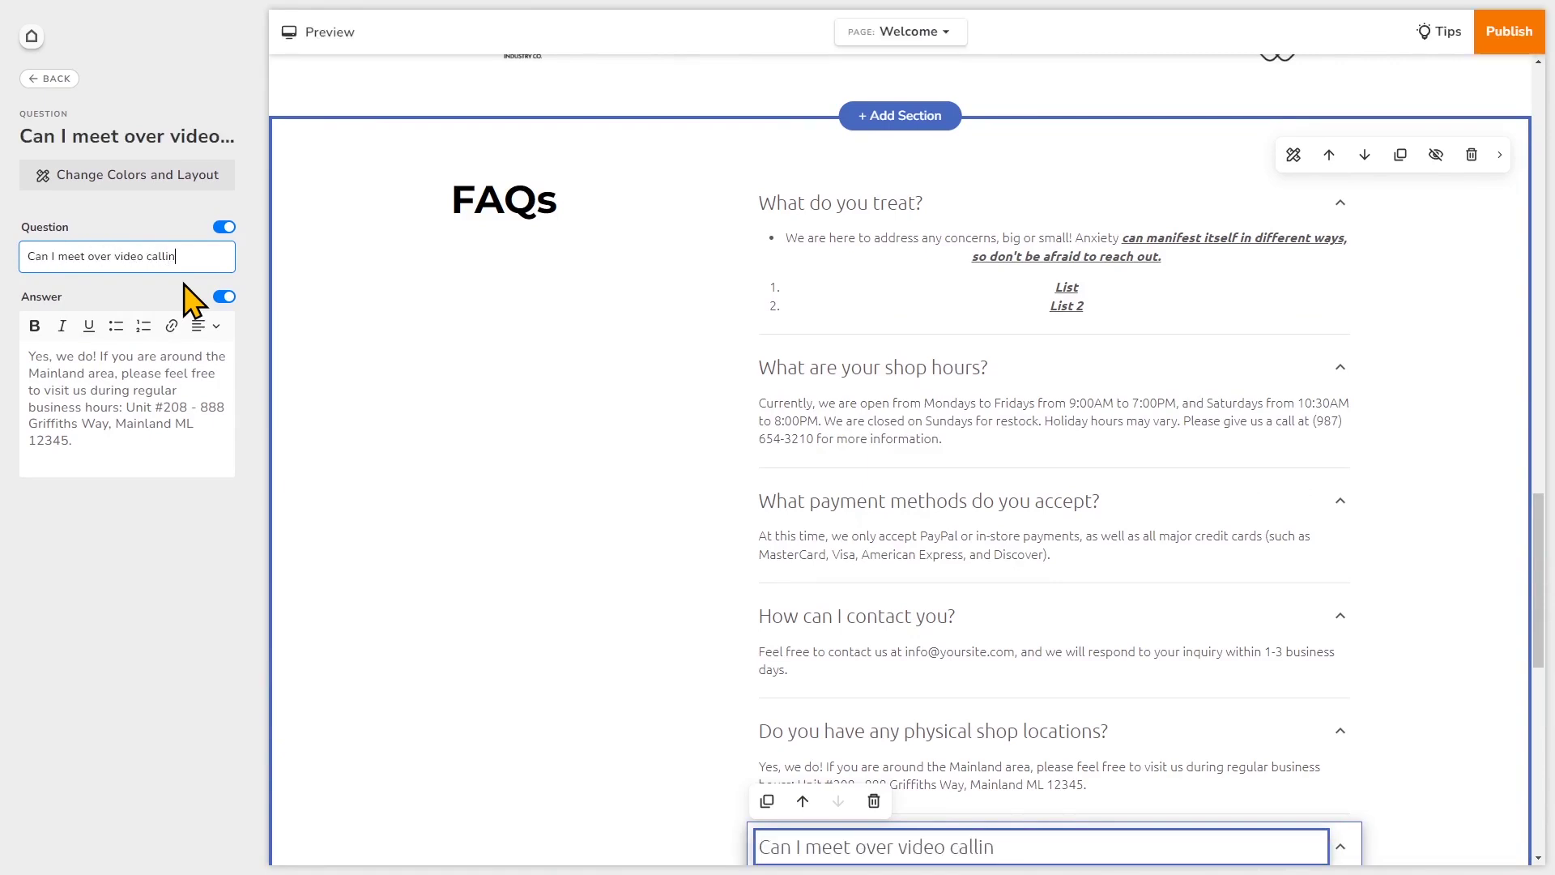
type("g?")
left_click_drag(79, 452, 78, 355)
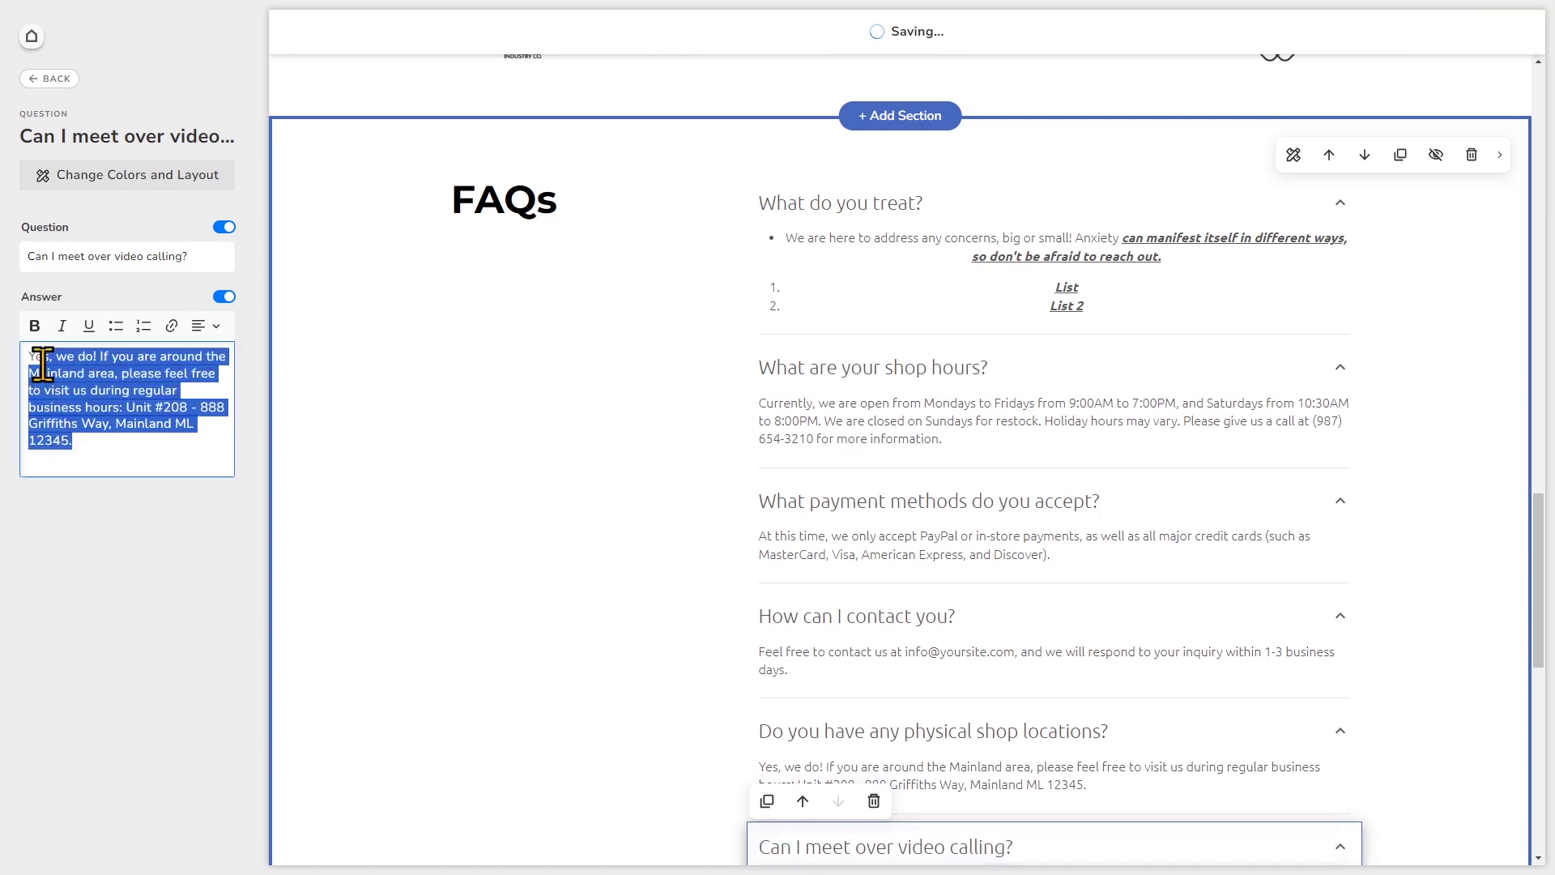
type("of")
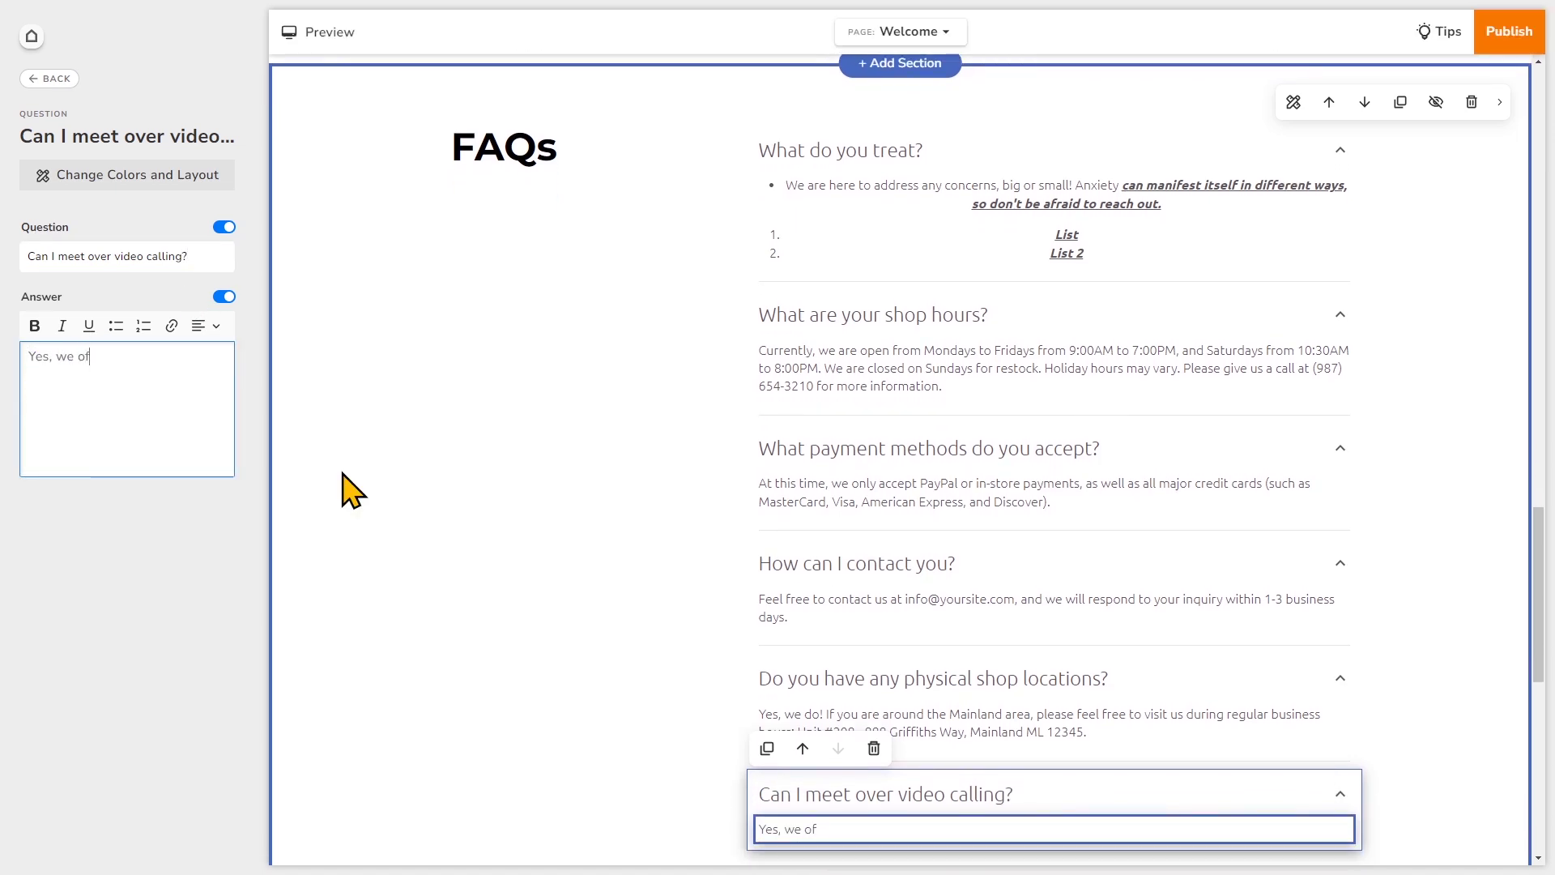
type("fer that!")
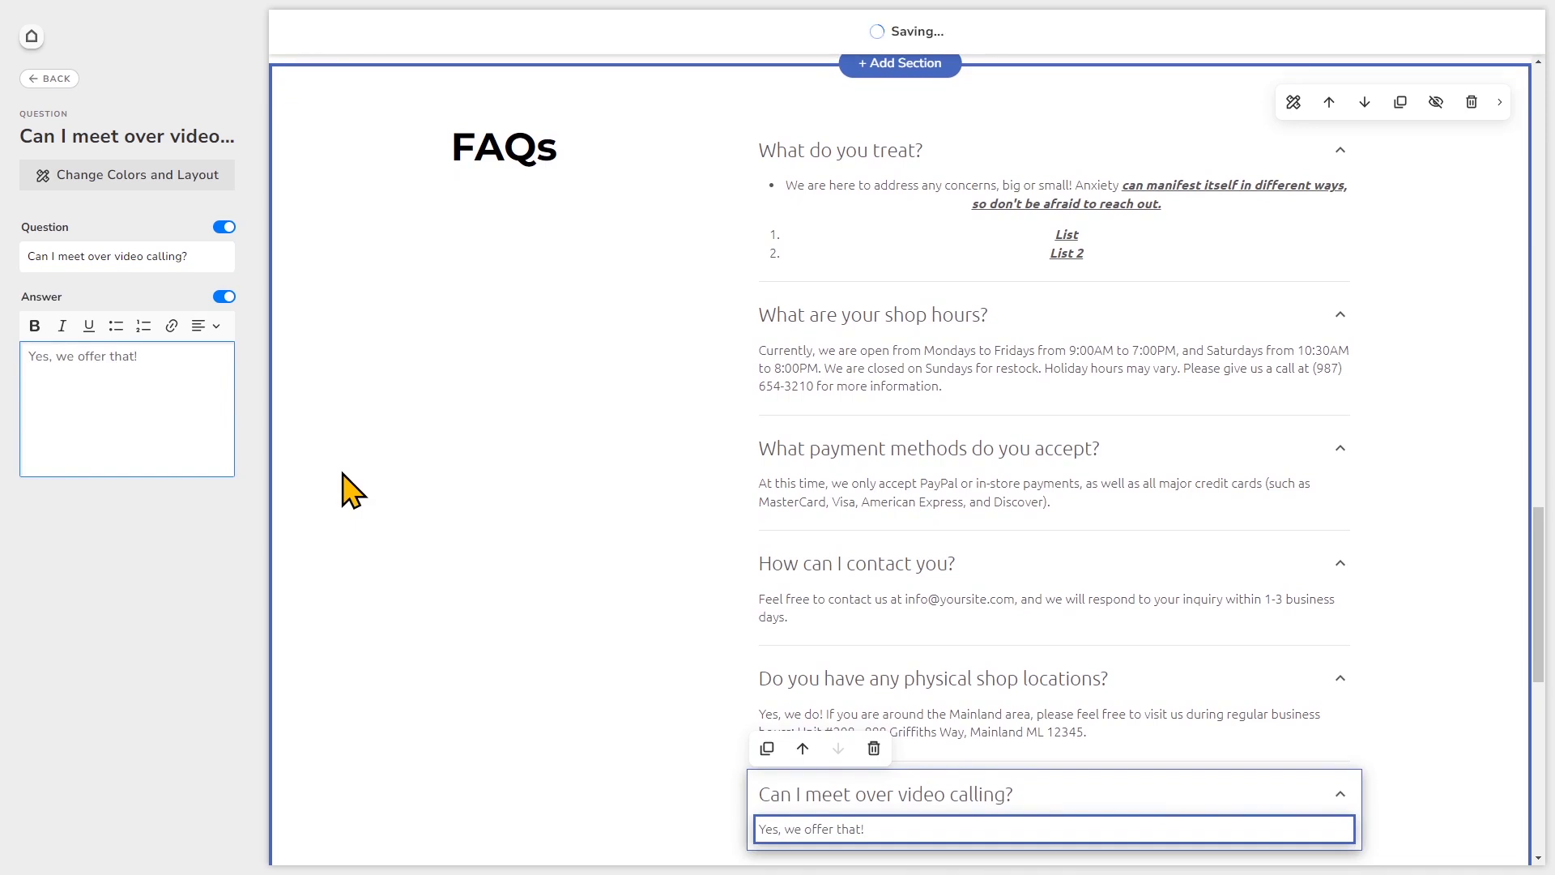
left_click(132, 529)
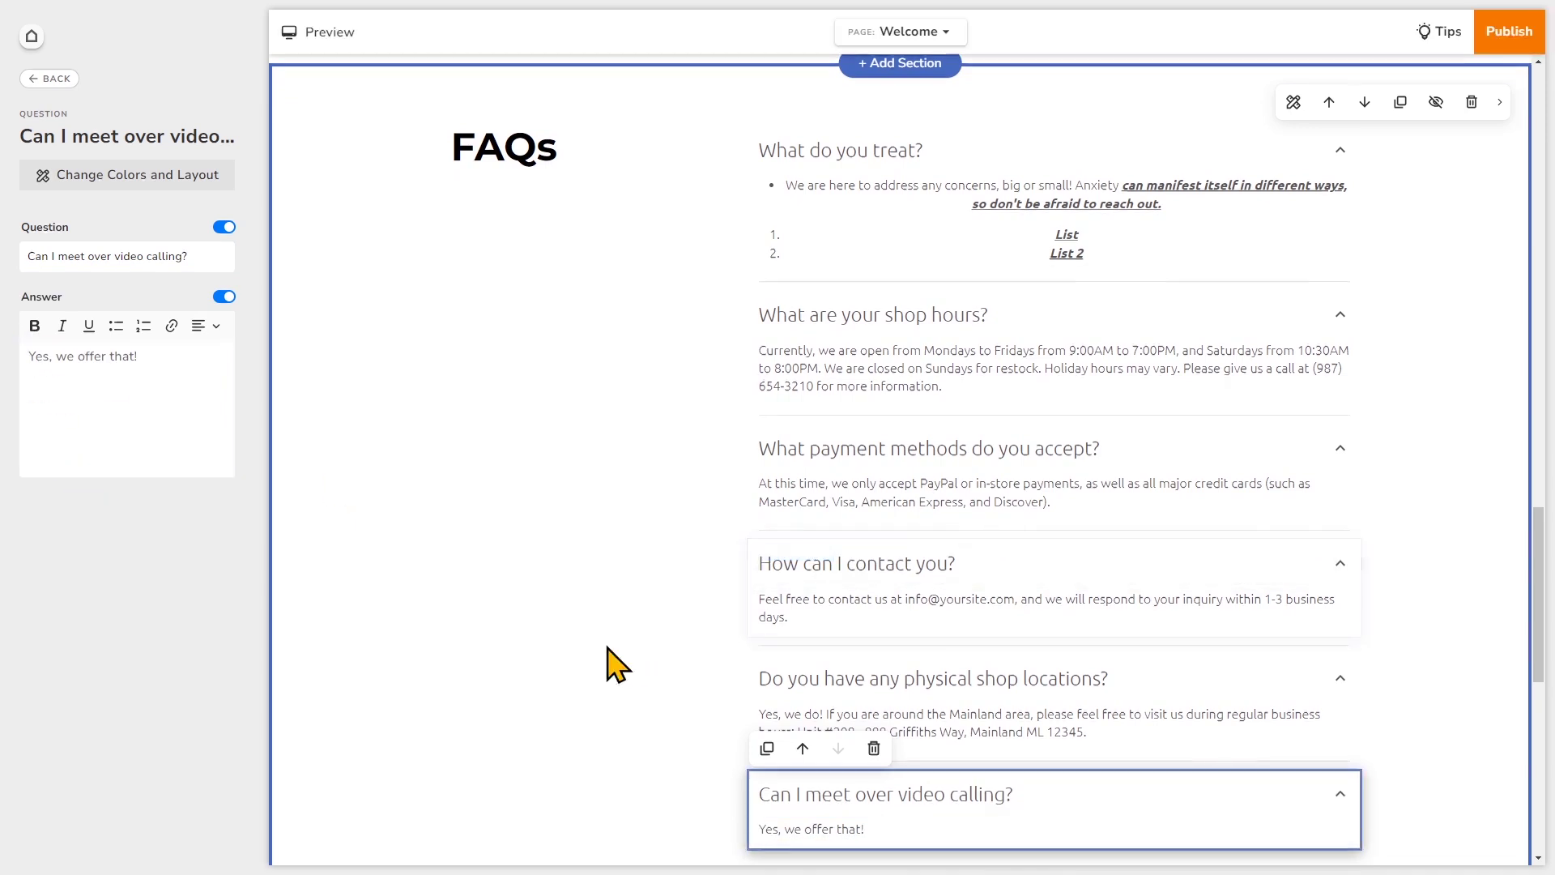
scroll(607, 643, "down", 2)
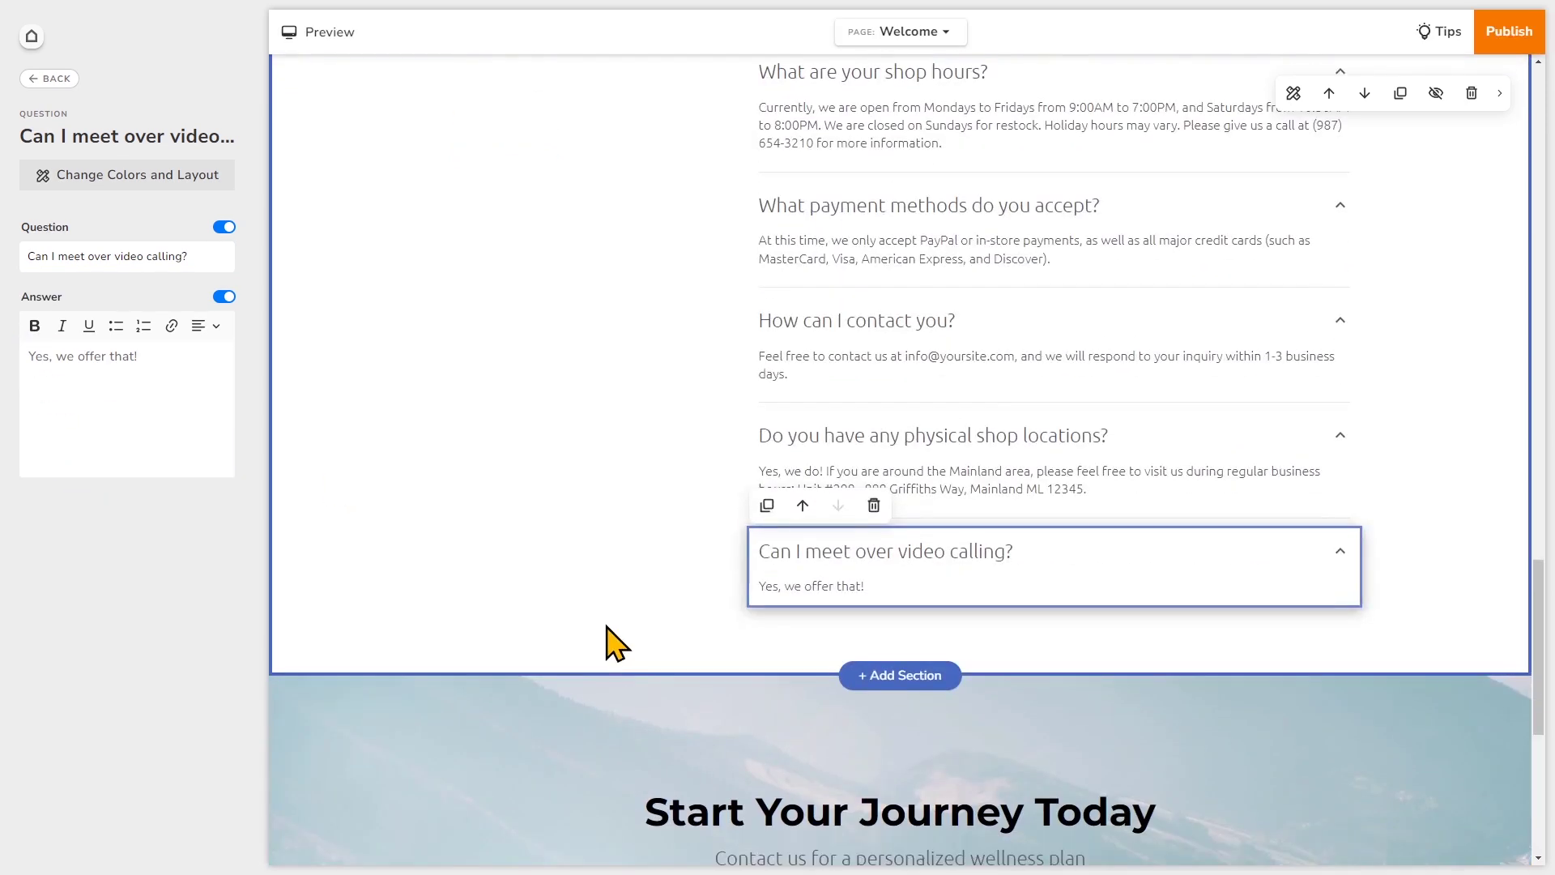
Delete the 'What are your shop hours?' question, leaving five questions.
left_click(49, 78)
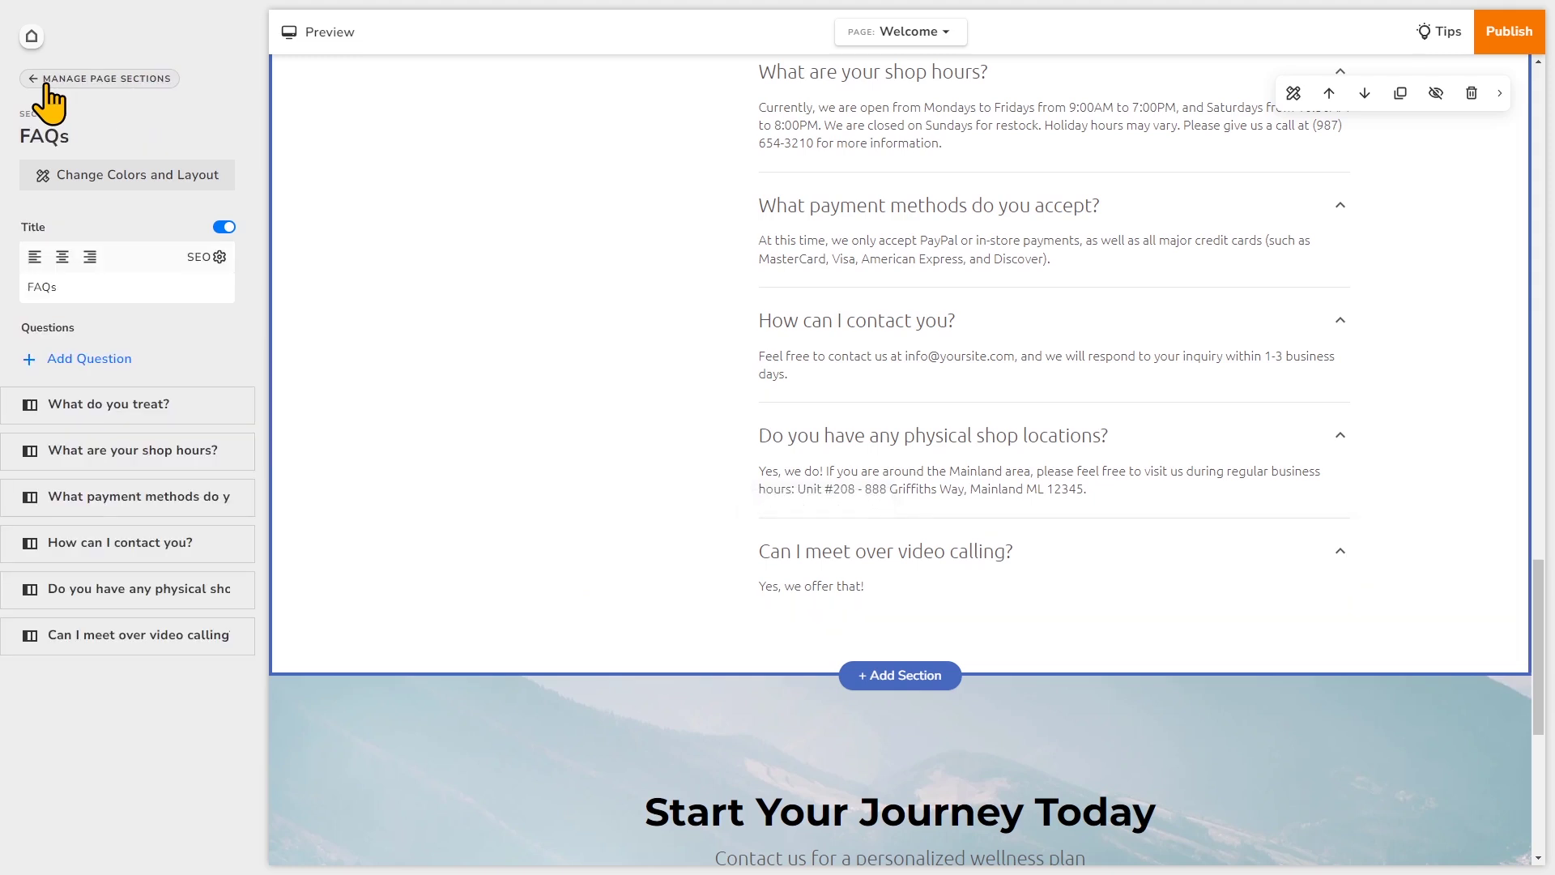
mouse_move(134, 451)
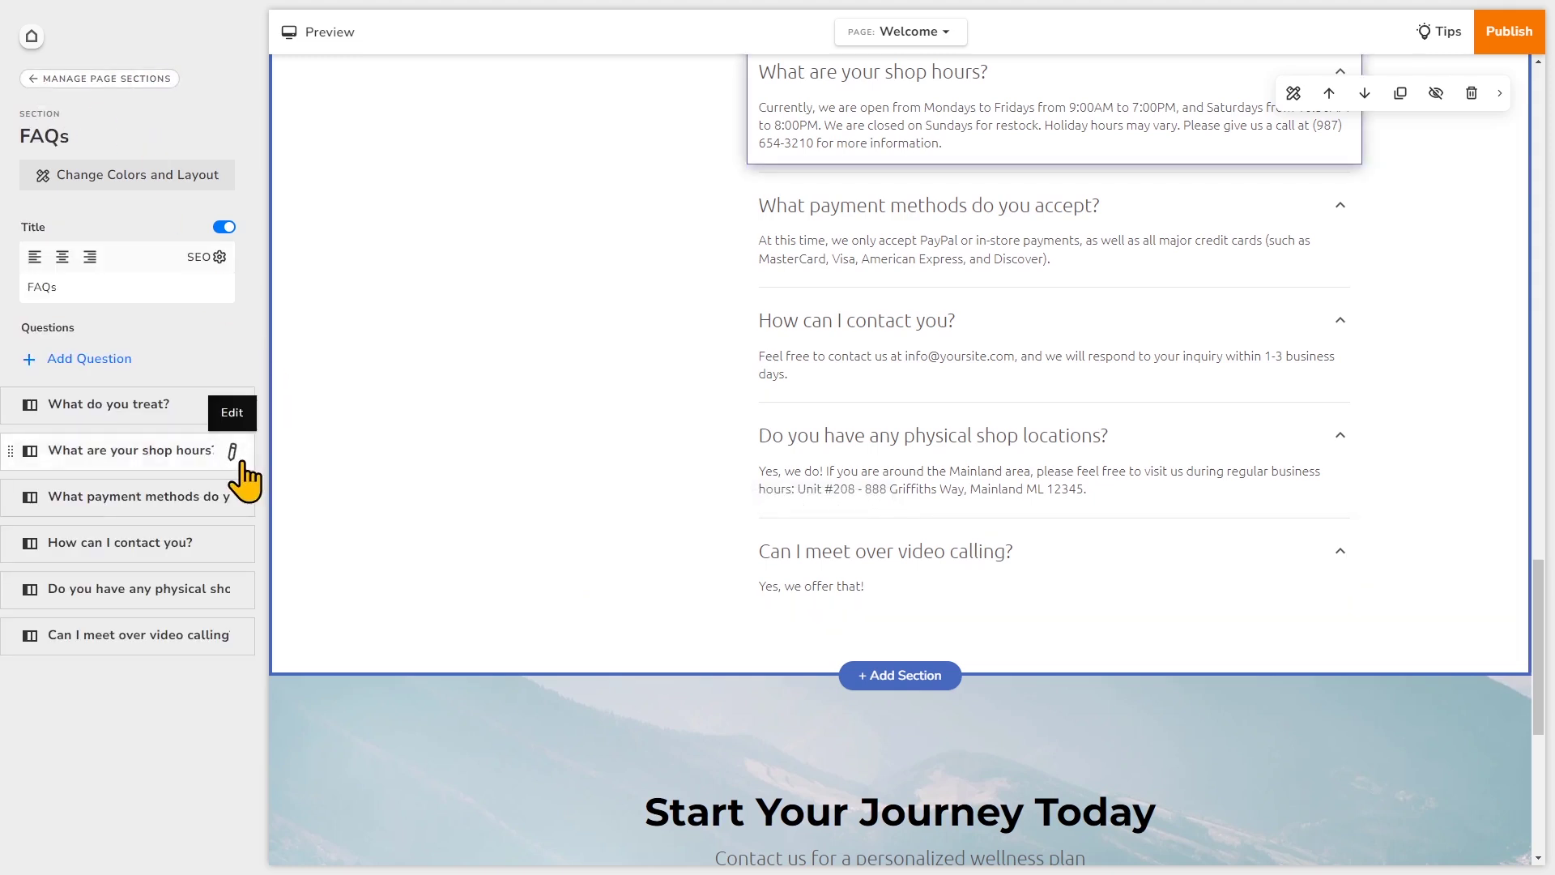
left_click(231, 451)
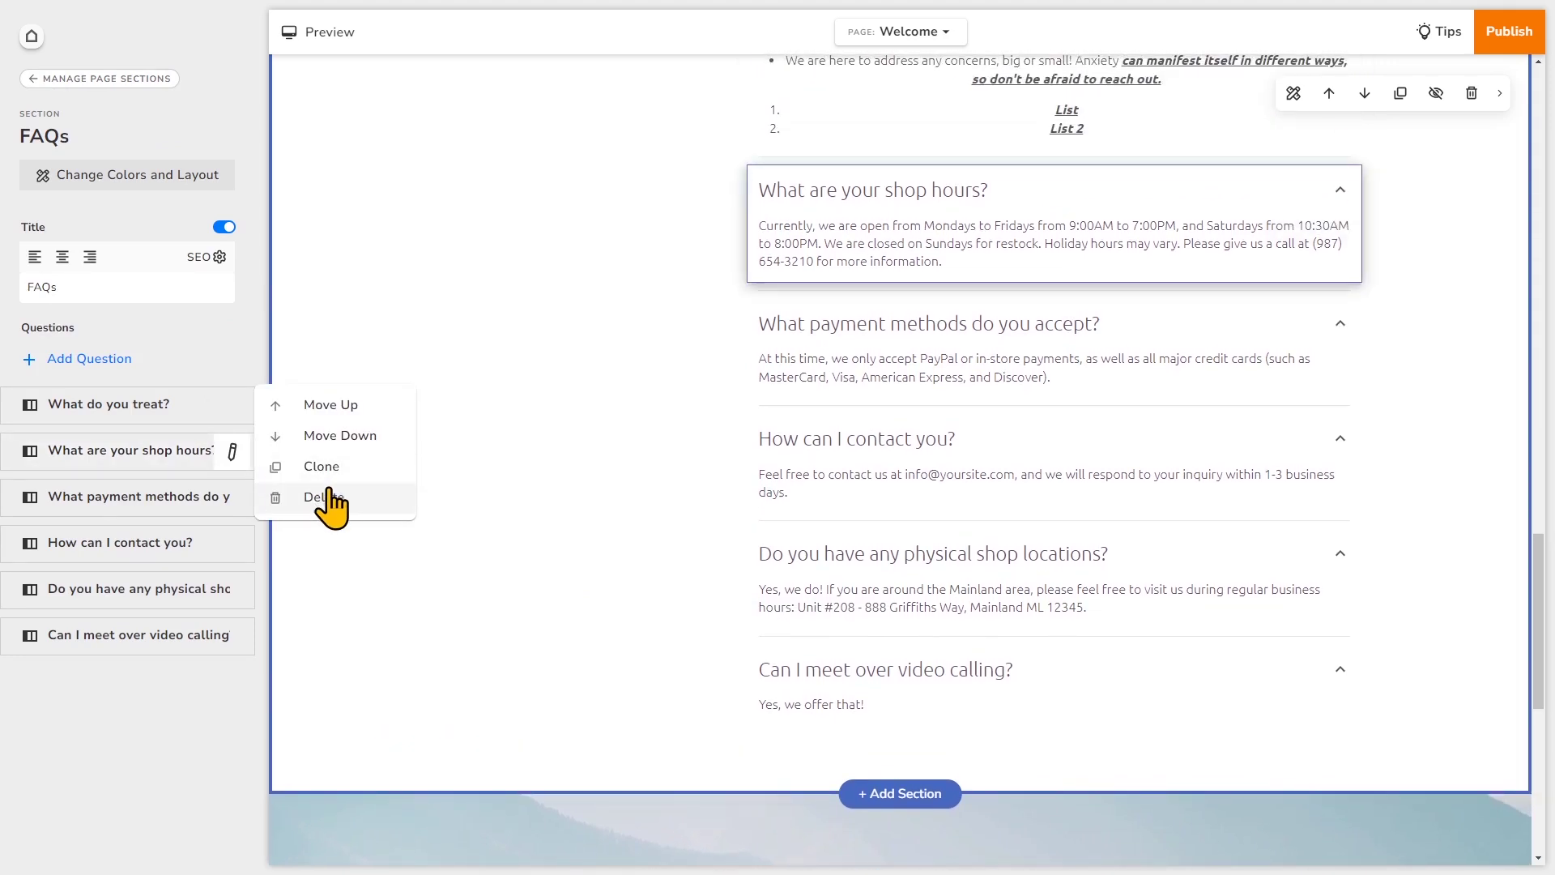
left_click(326, 497)
left_click(881, 479)
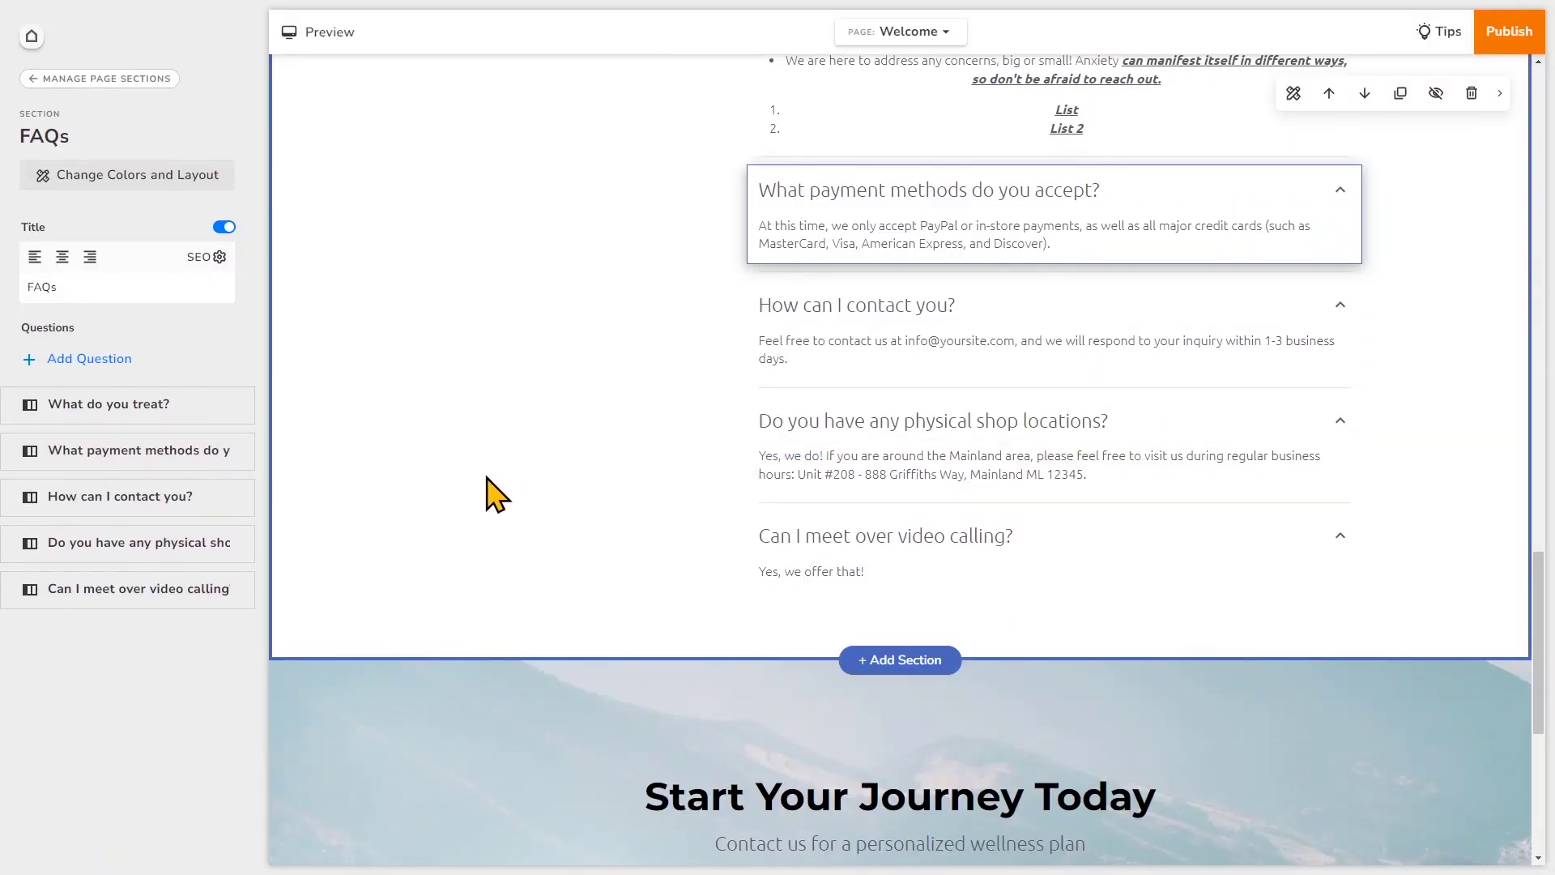
scroll(493, 492, "up", 1)
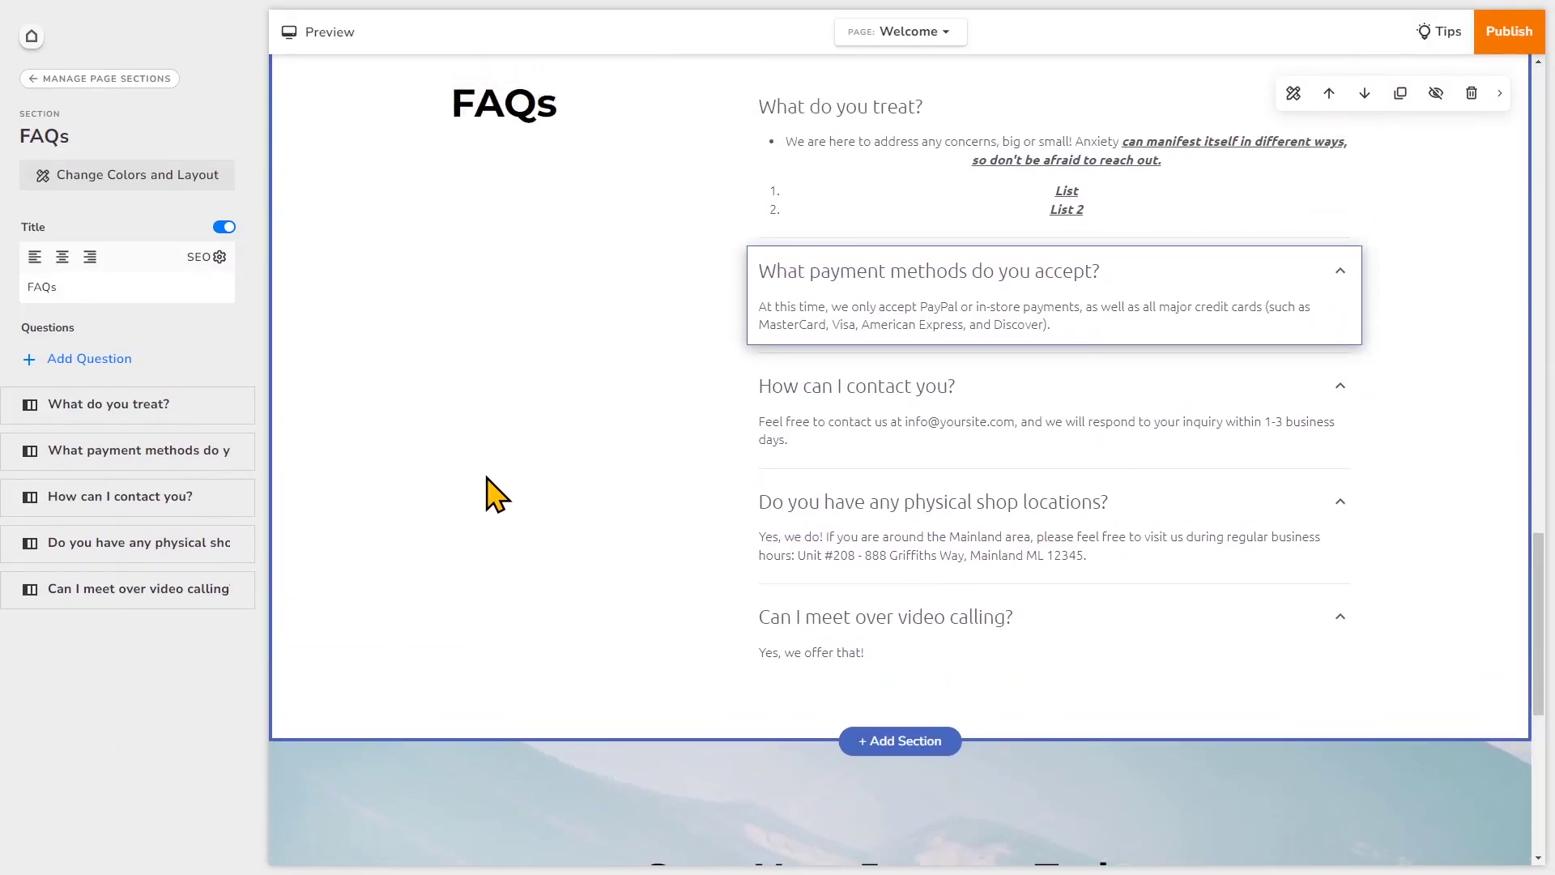
Apply the two-column FAQ-2 design to the FAQs section and return to its question list.
left_click(203, 182)
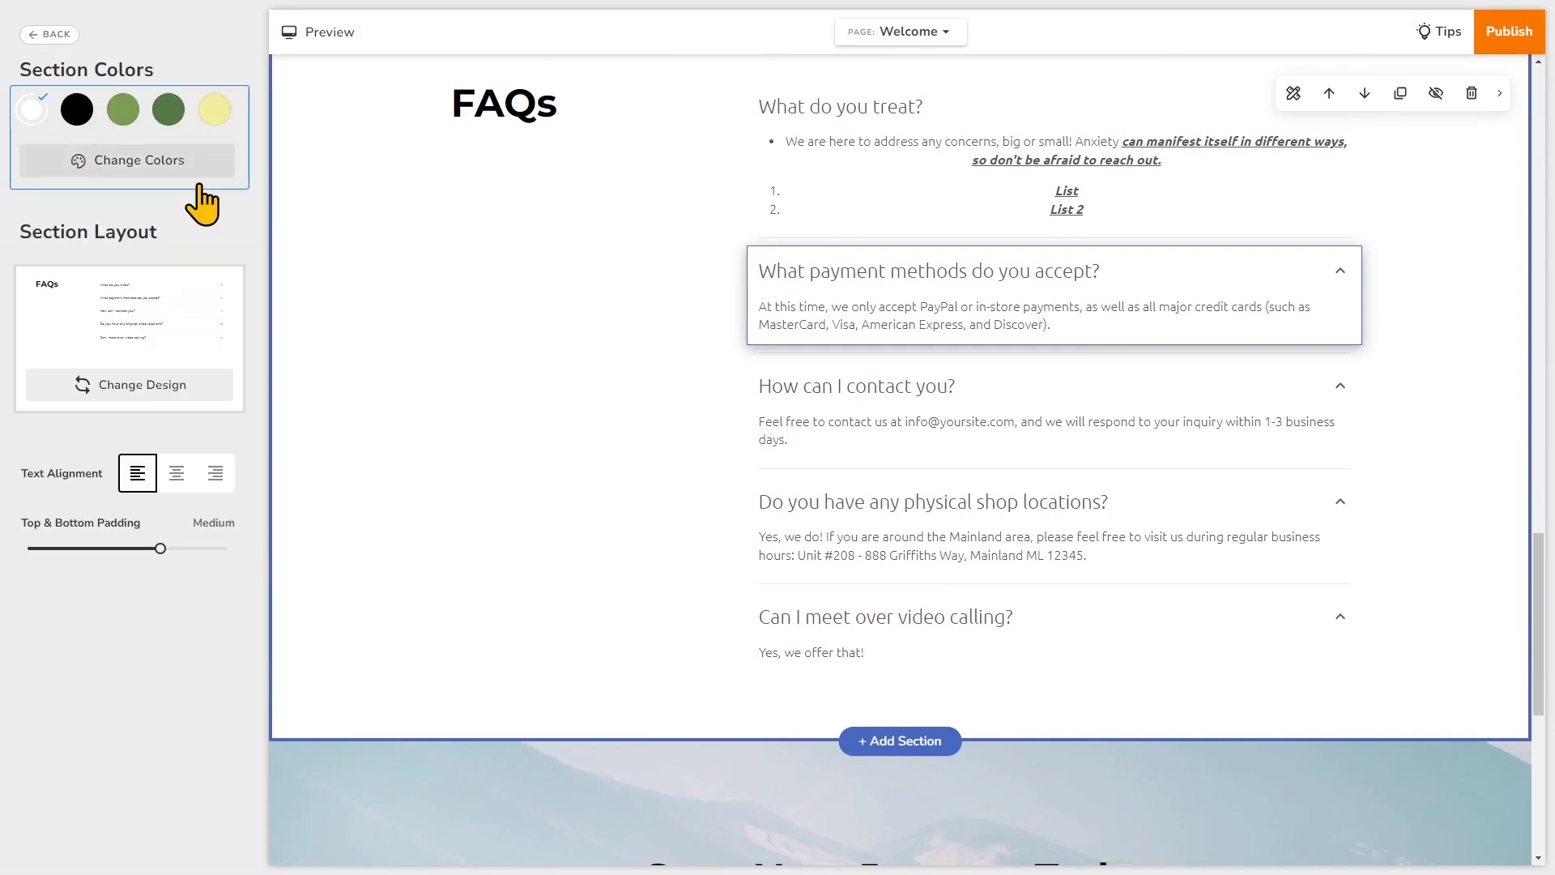
left_click(143, 386)
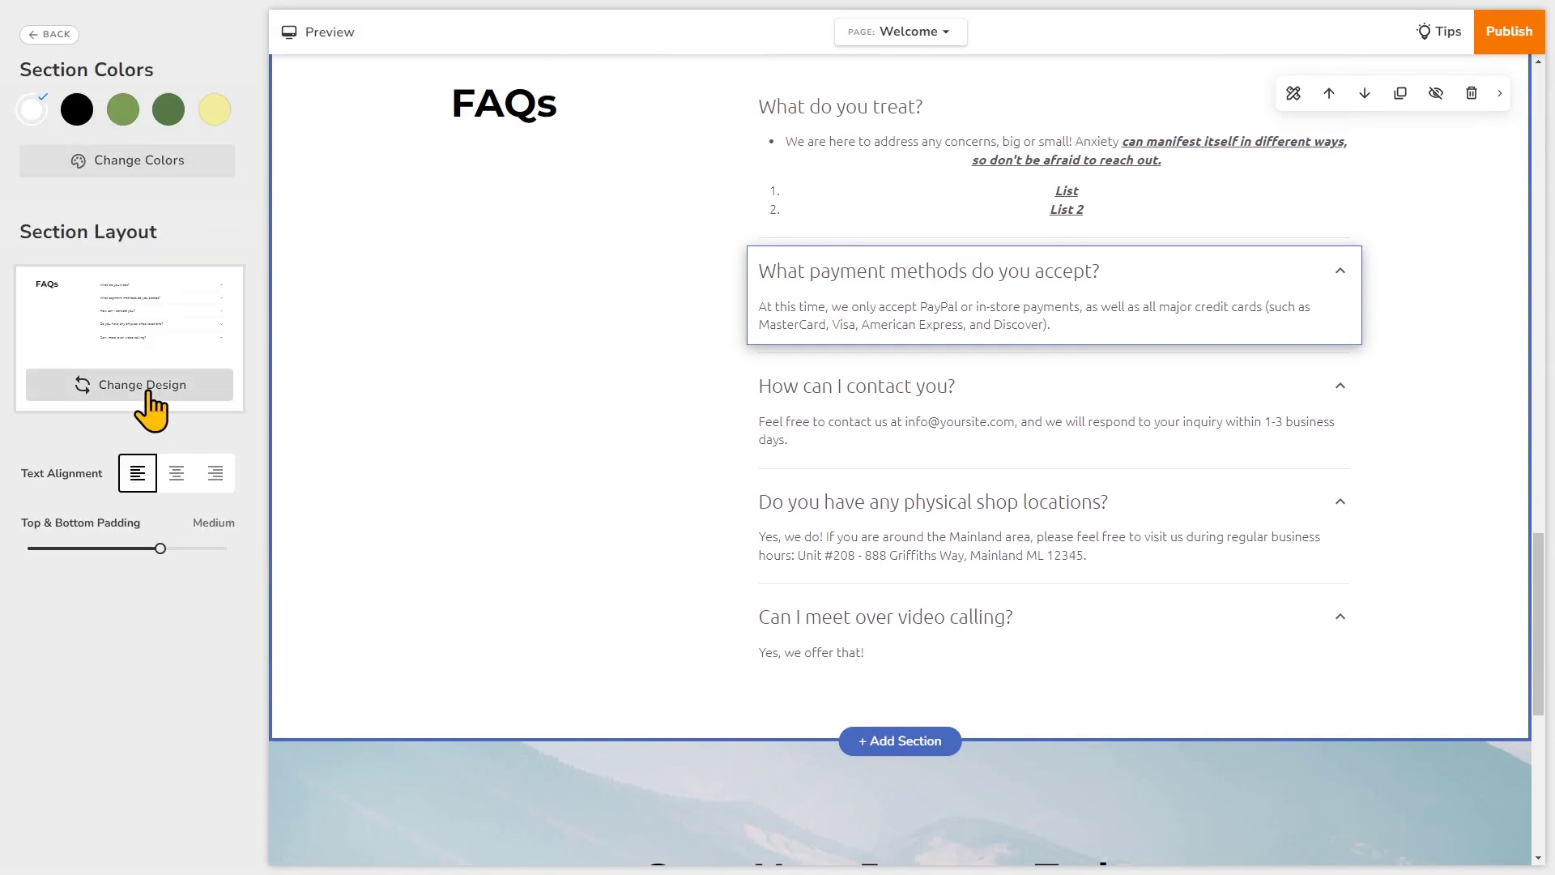
left_click(77, 613)
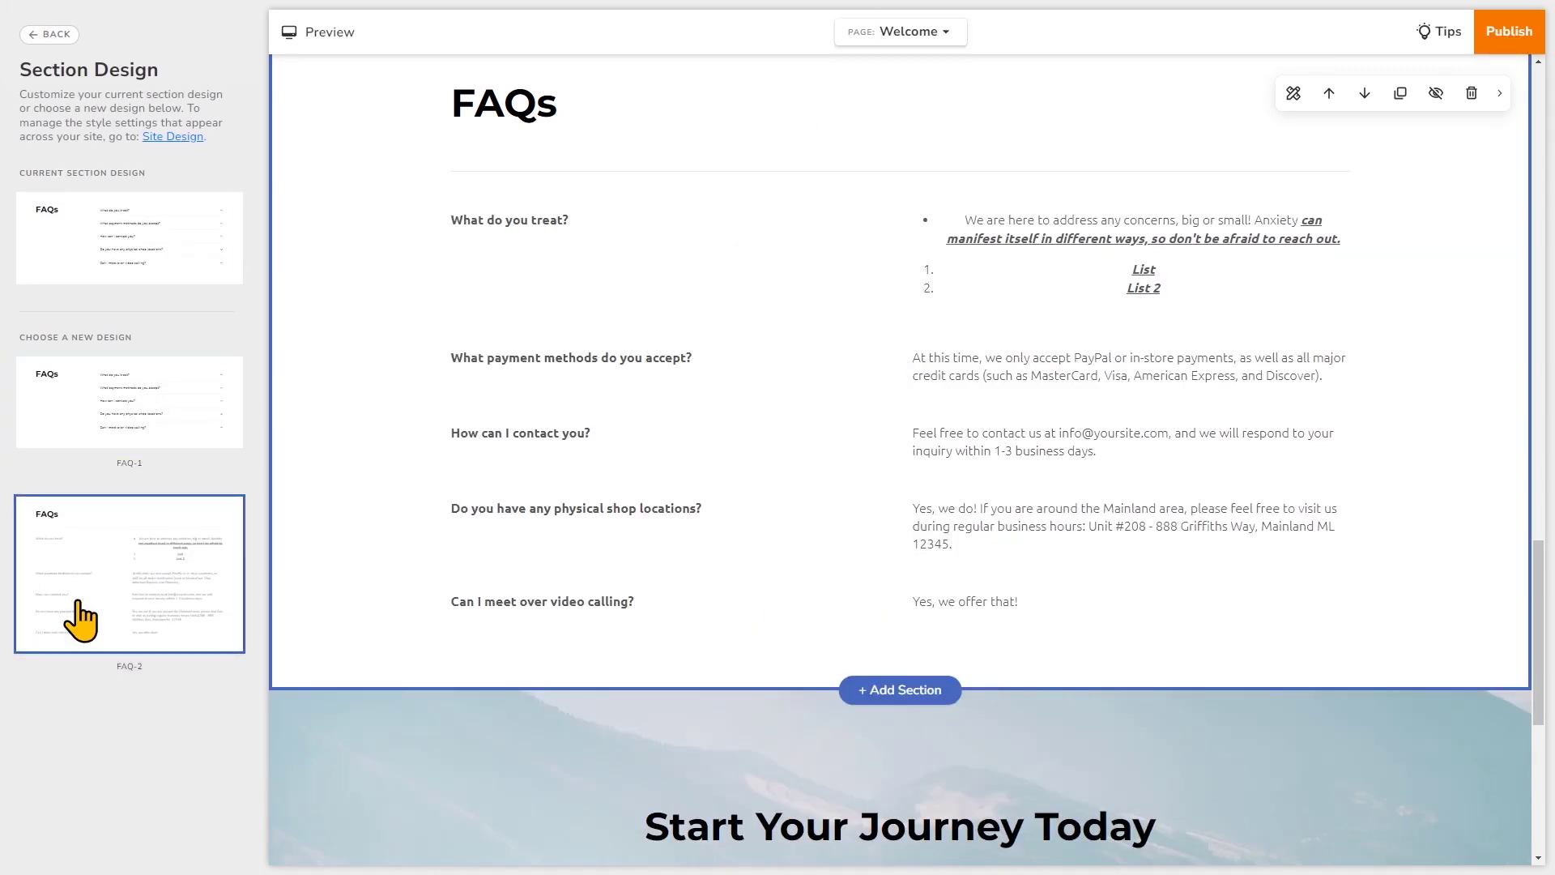
left_click(55, 34)
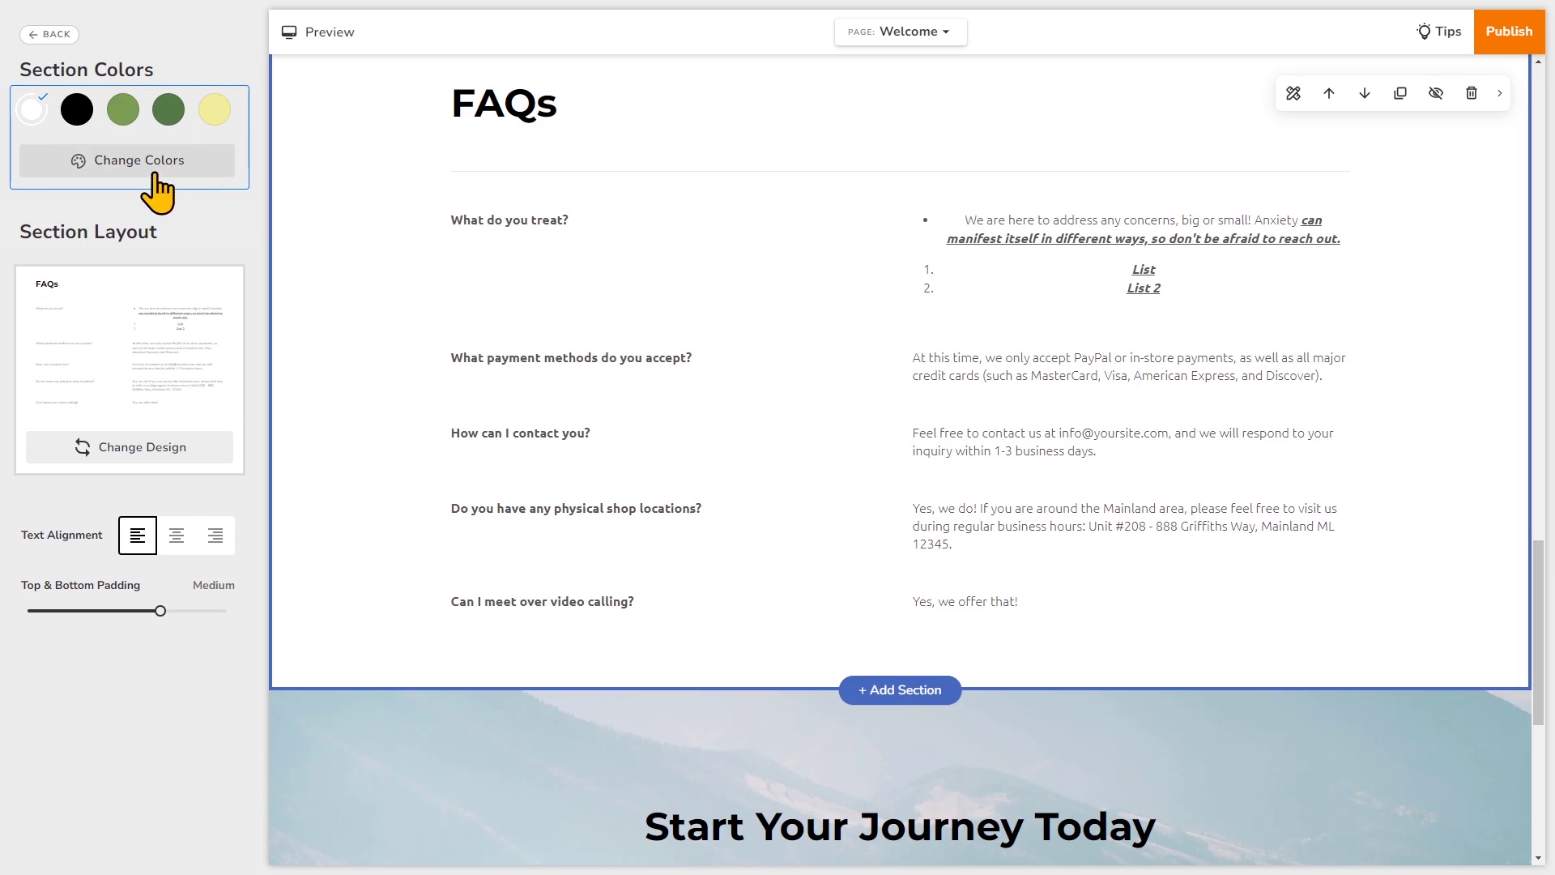
left_click(50, 35)
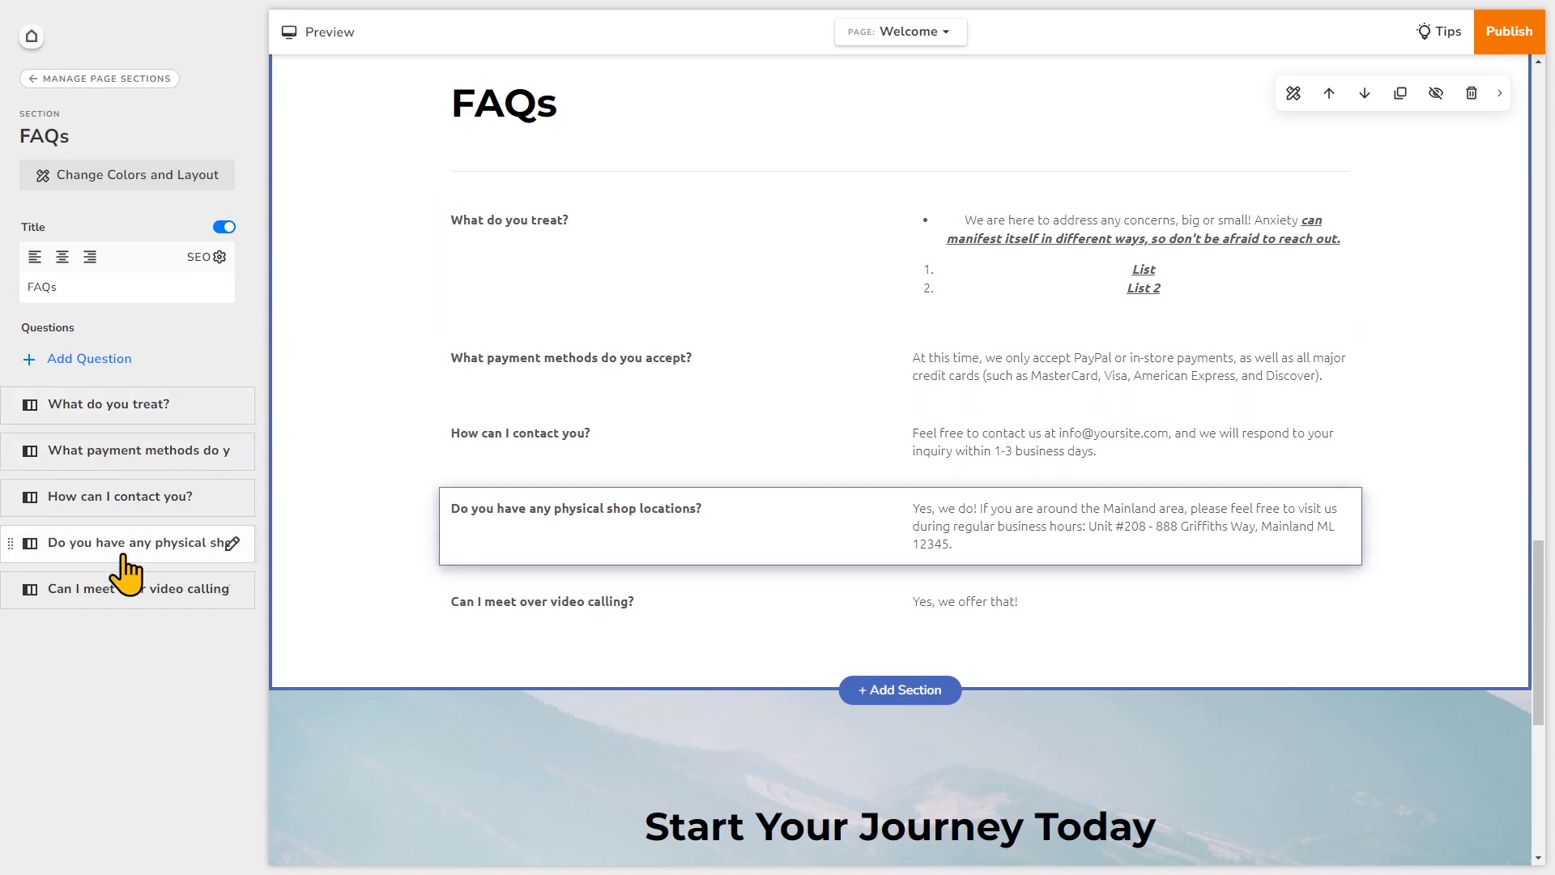
Reorder the shop locations and payment methods questions, then drag How can I contact you? into second place.
left_click(233, 555)
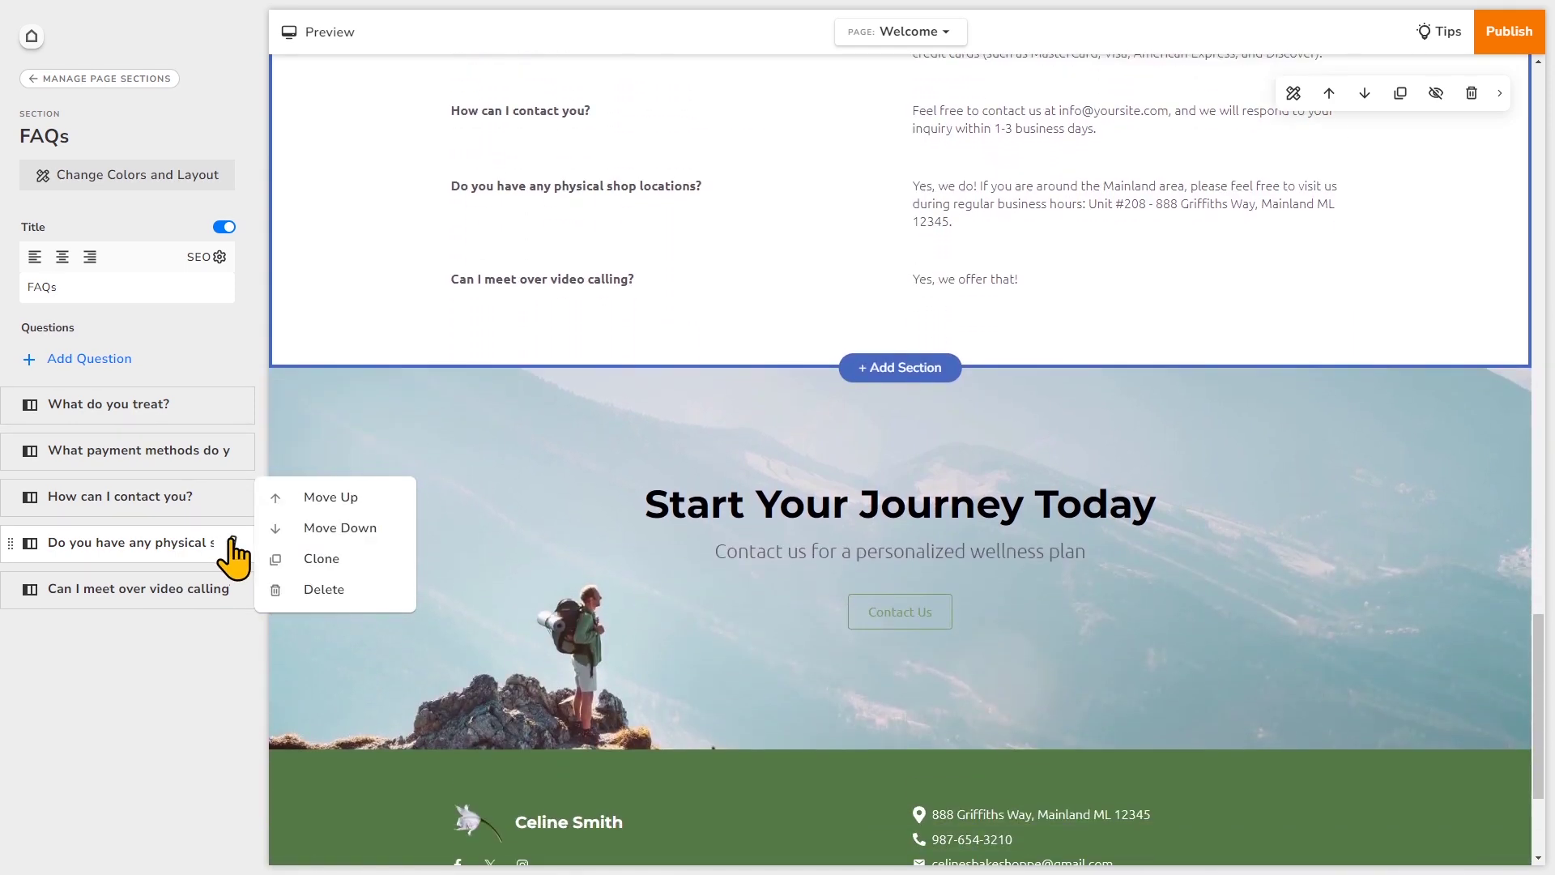
left_click(353, 498)
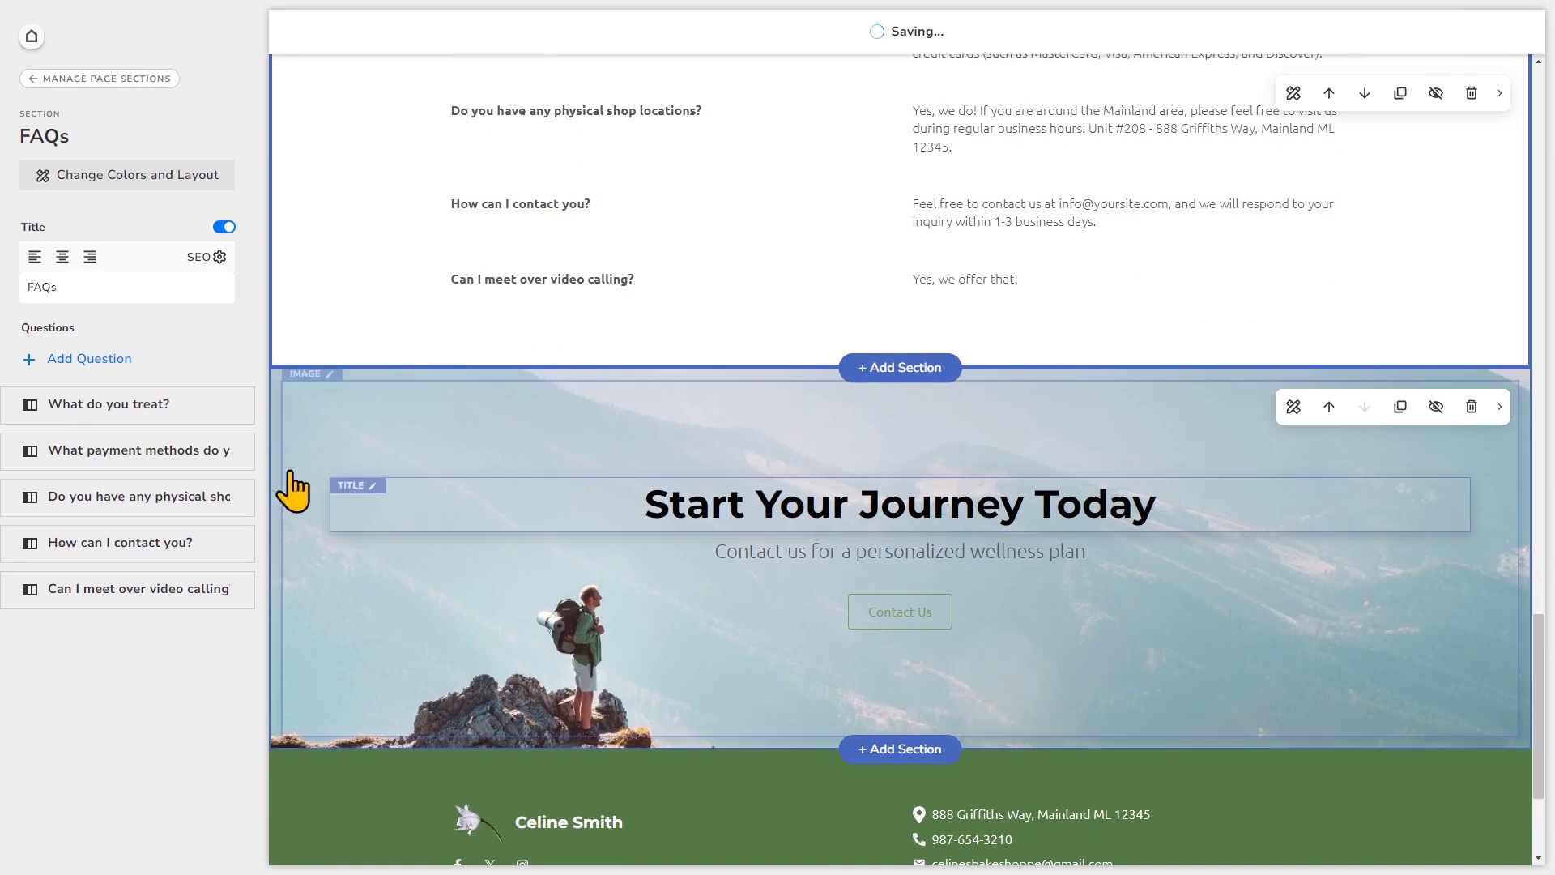
left_click(234, 453)
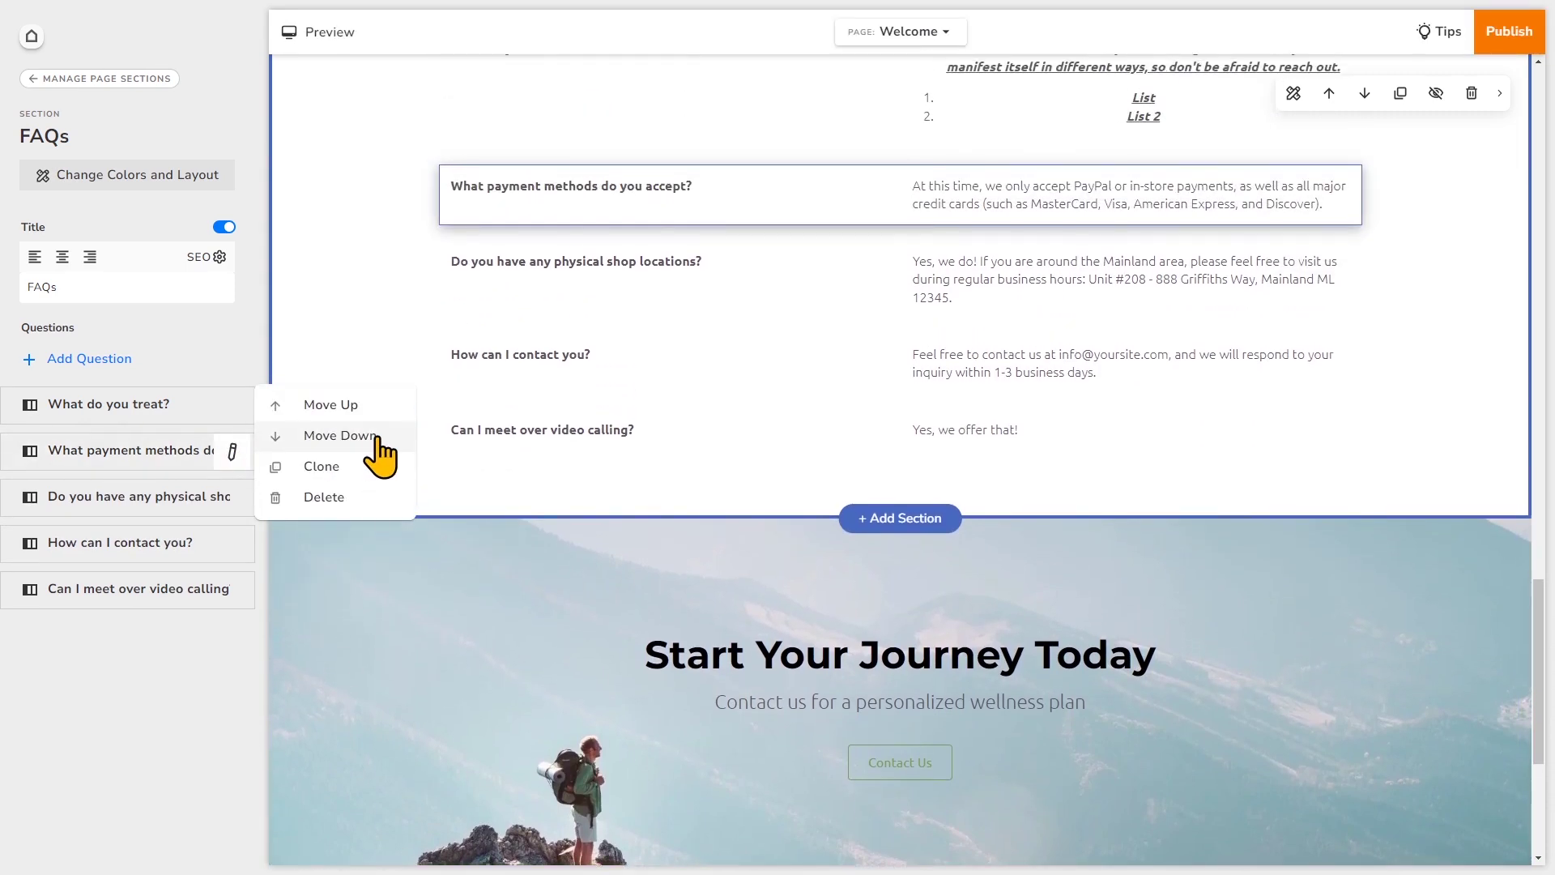
left_click(340, 436)
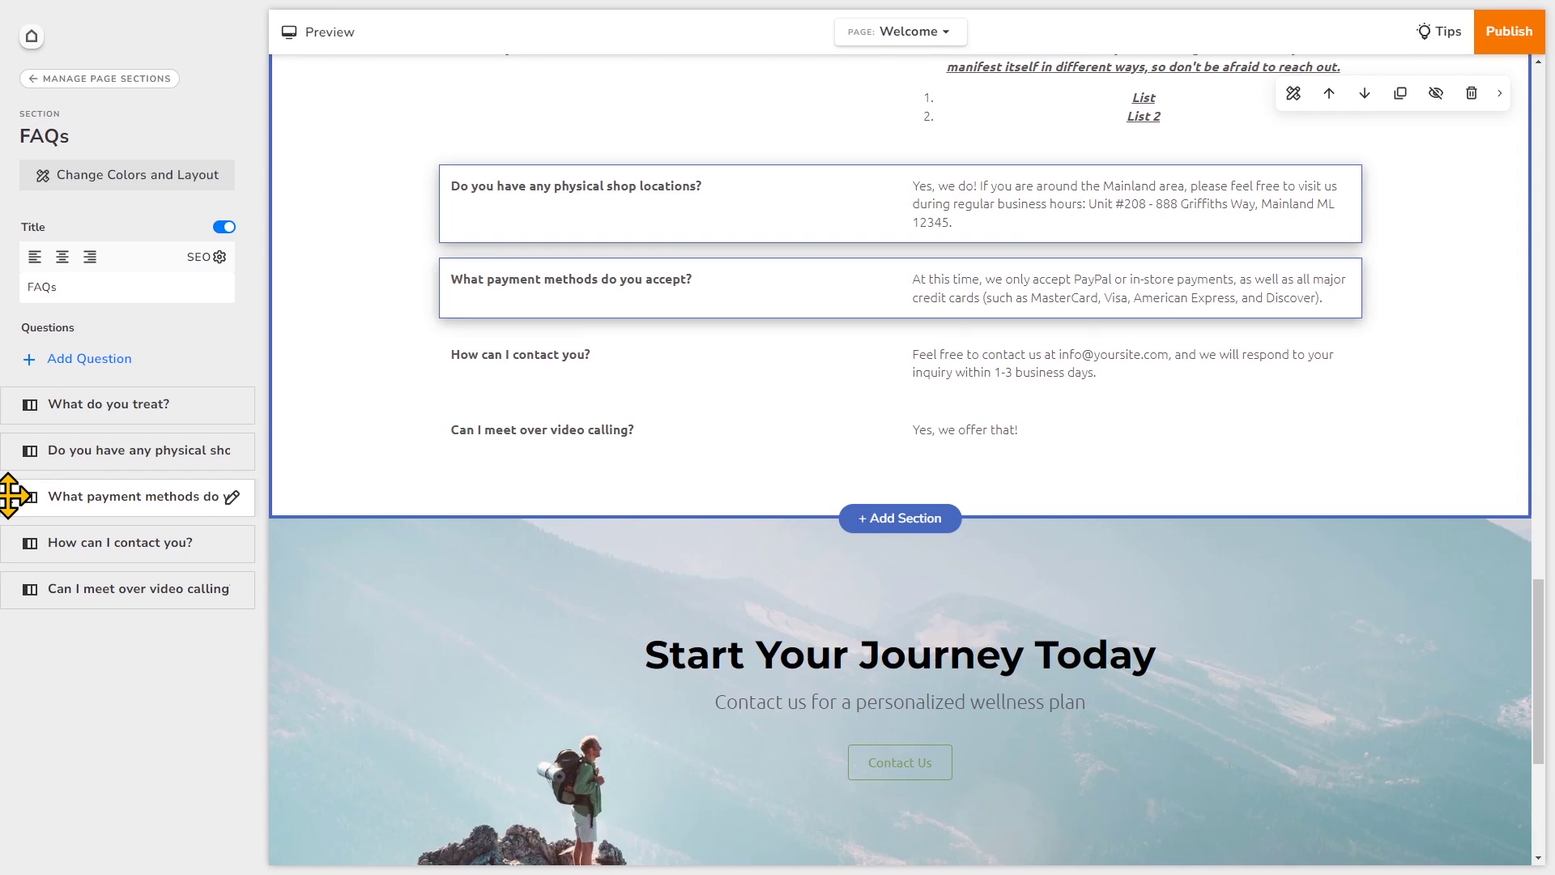
left_click_drag(14, 495, 15, 443)
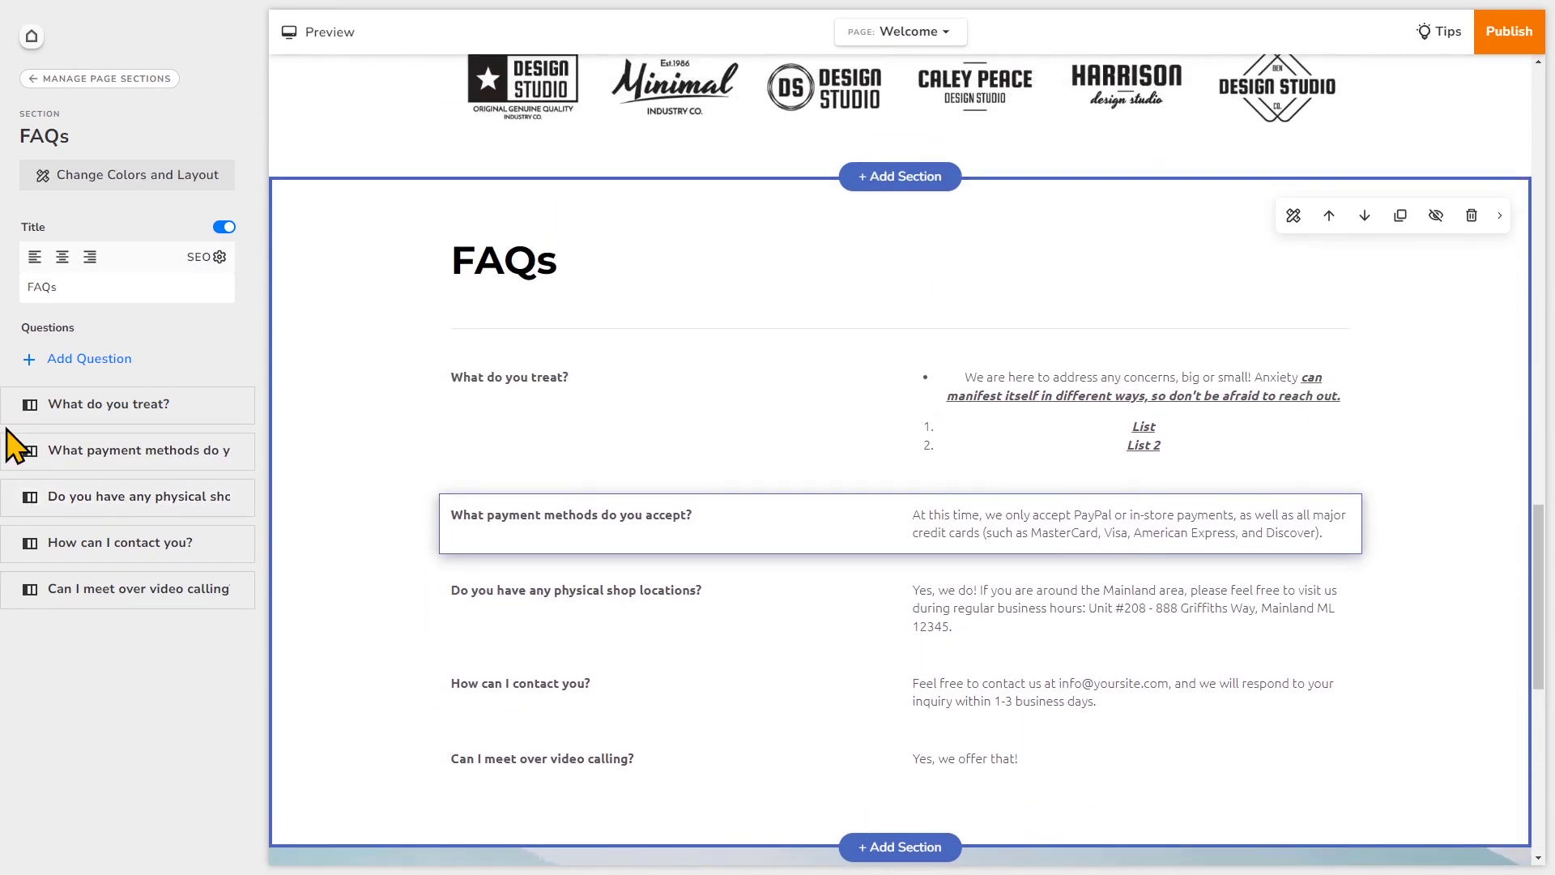
left_click_drag(14, 542, 12, 419)
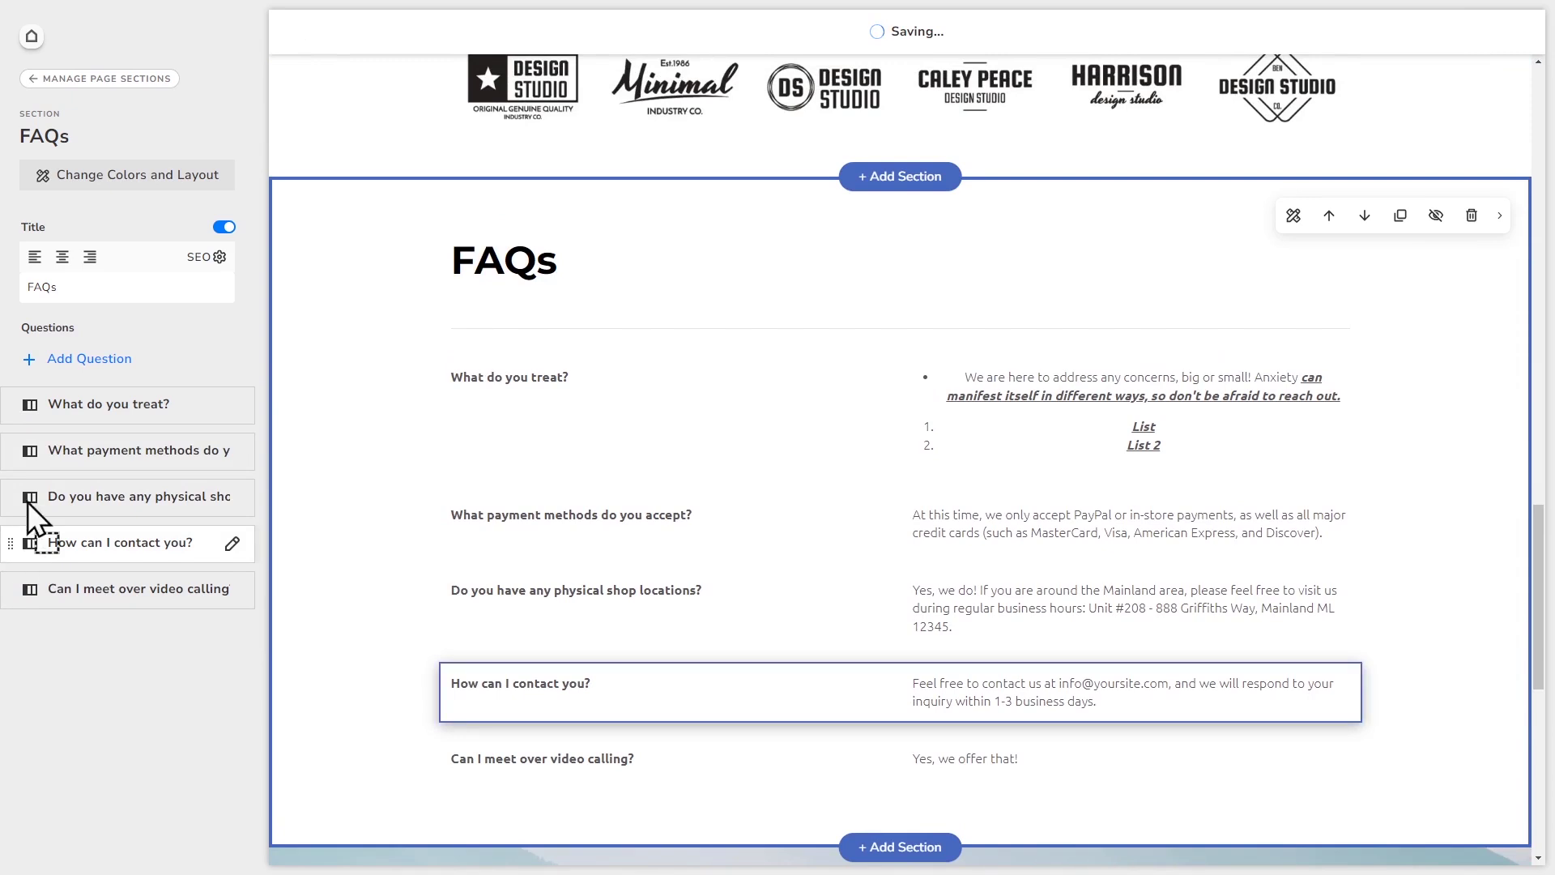